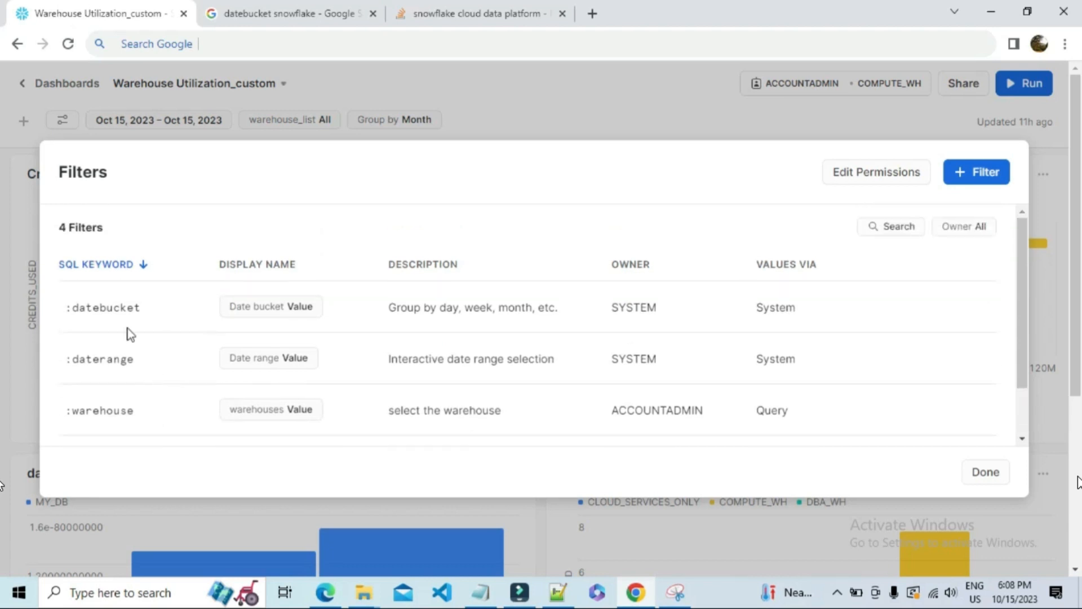
# - Review the SQL keywords and owners of the system filters datebucket and daterange in the filter list
pyautogui.moveTo(79, 226); pyautogui.dragTo(248, 224)
pyautogui.click(248, 223)
pyautogui.click(963, 173)
pyautogui.click(790, 512)
pyautogui.scroll(-3, 84, 304)
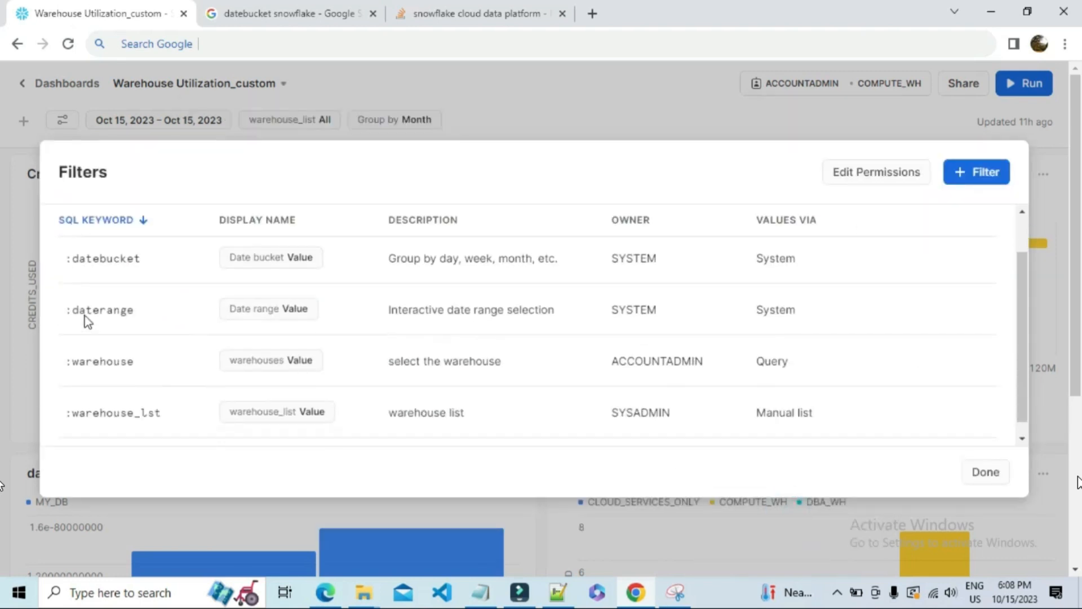
pyautogui.scroll(3, 82, 270)
pyautogui.doubleClick(109, 312)
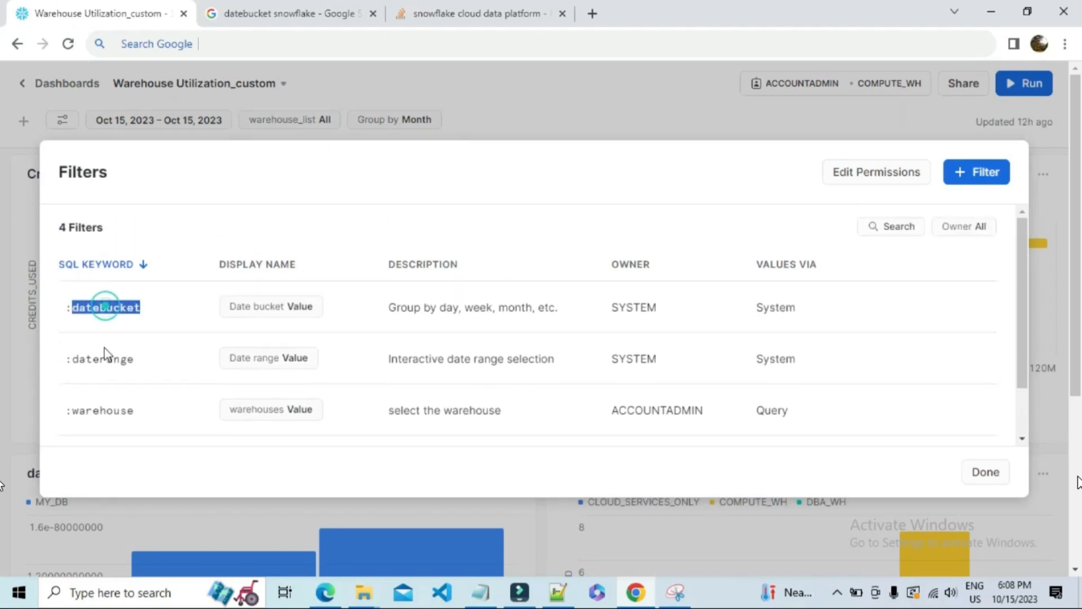
pyautogui.doubleClick(105, 359)
pyautogui.click(637, 312)
pyautogui.doubleClick(637, 312)
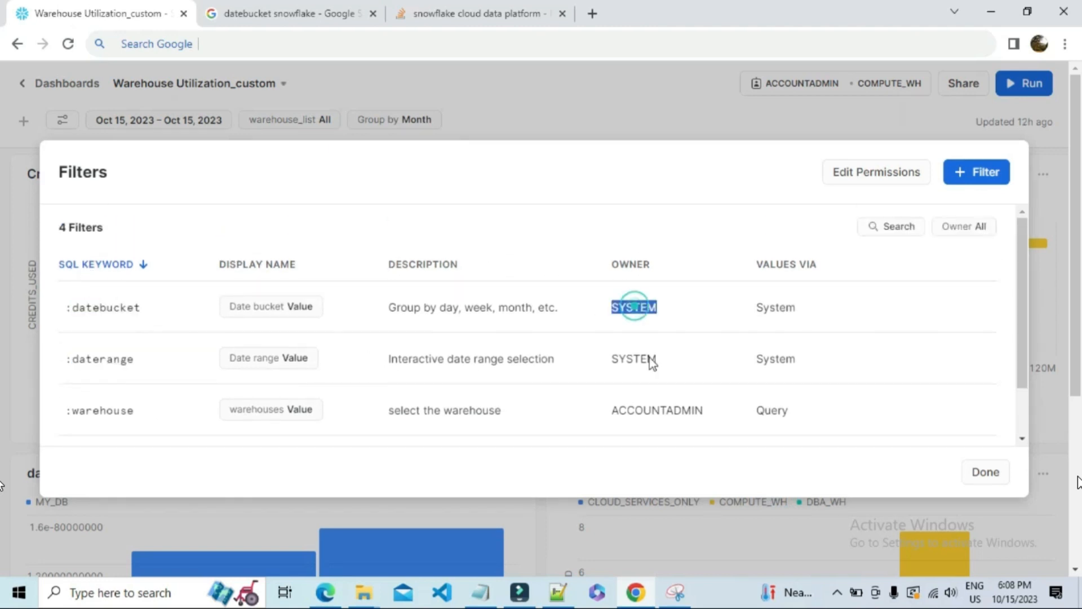
pyautogui.doubleClick(648, 360)
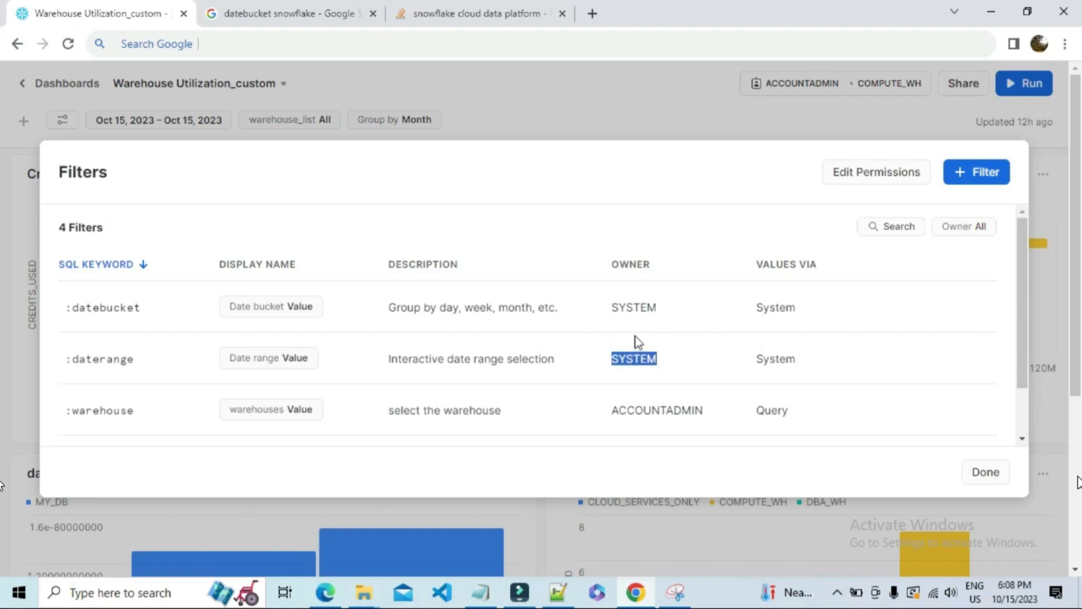
pyautogui.scroll(-1, 637, 340)
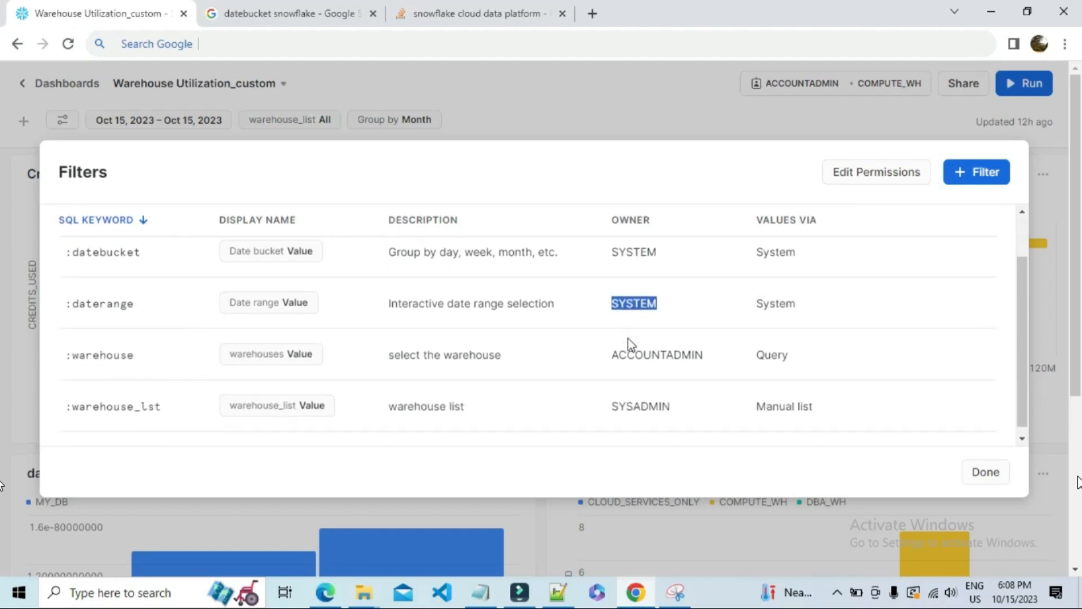
# - Examine the keyword, owner and value source of the custom filters warehouse and warehouse_lst
pyautogui.doubleClick(116, 347)
pyautogui.doubleClick(113, 399)
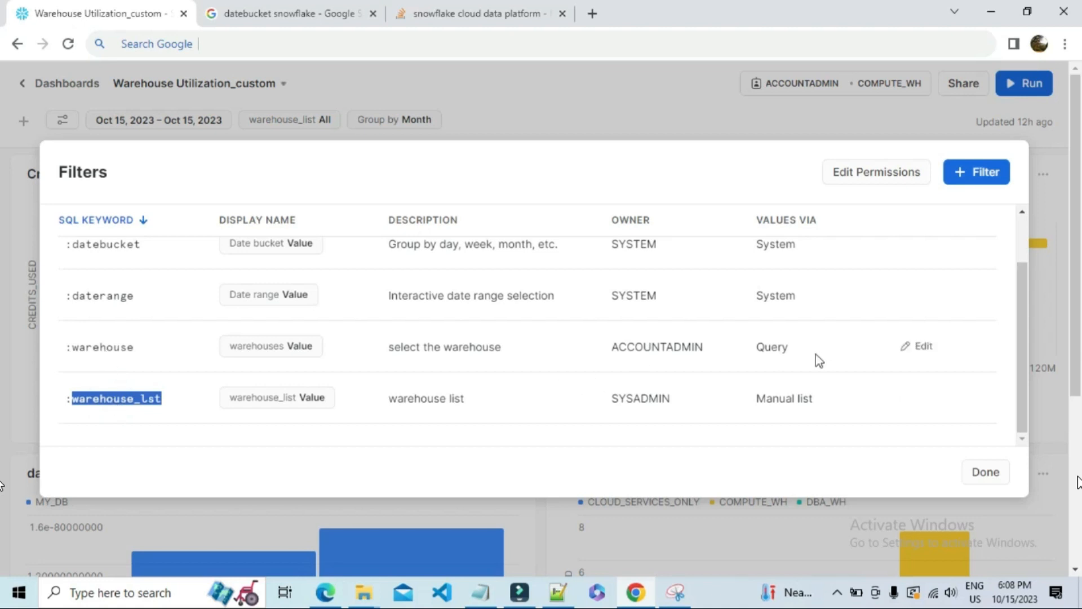
pyautogui.doubleClick(99, 348)
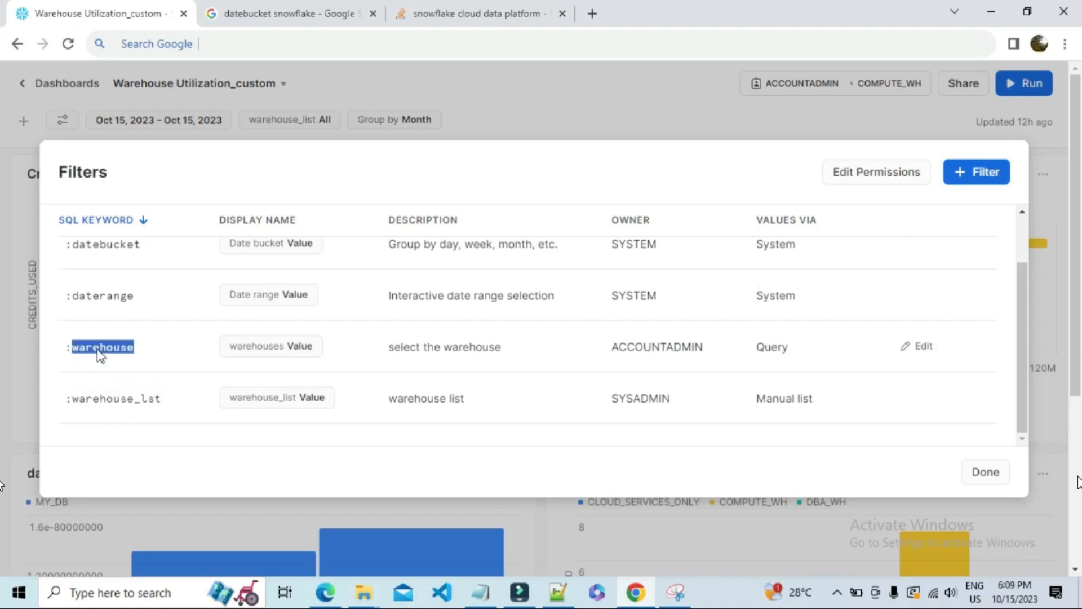
pyautogui.doubleClick(677, 349)
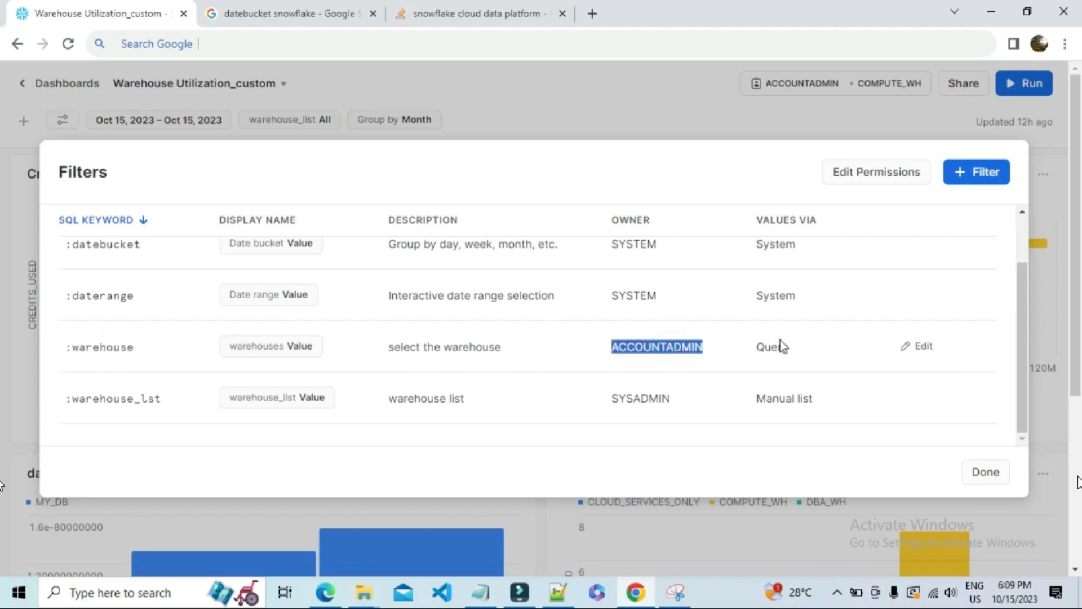
pyautogui.doubleClick(118, 398)
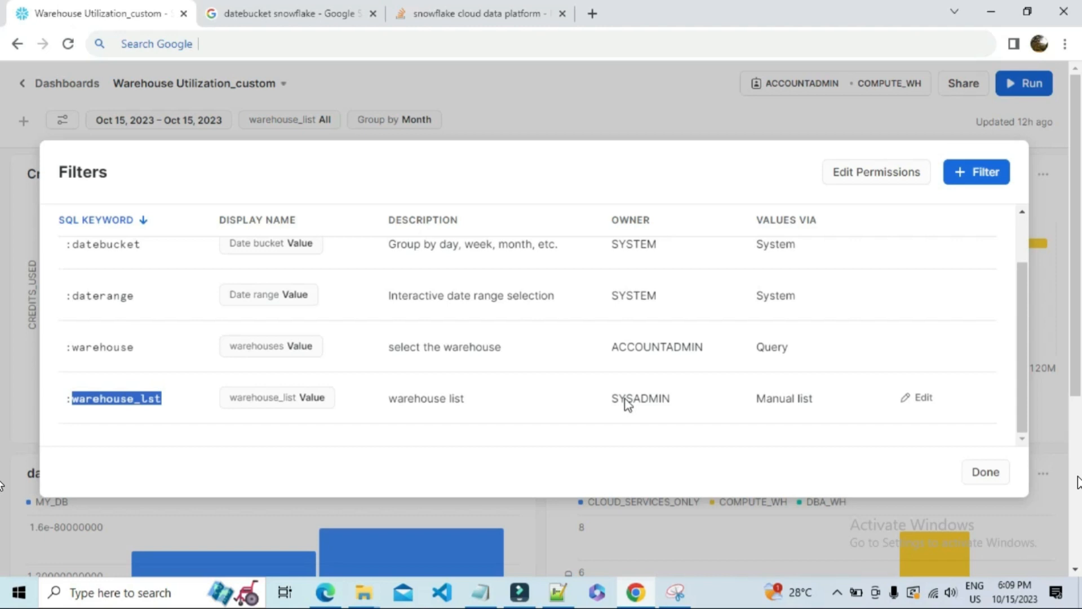
pyautogui.click(506, 372)
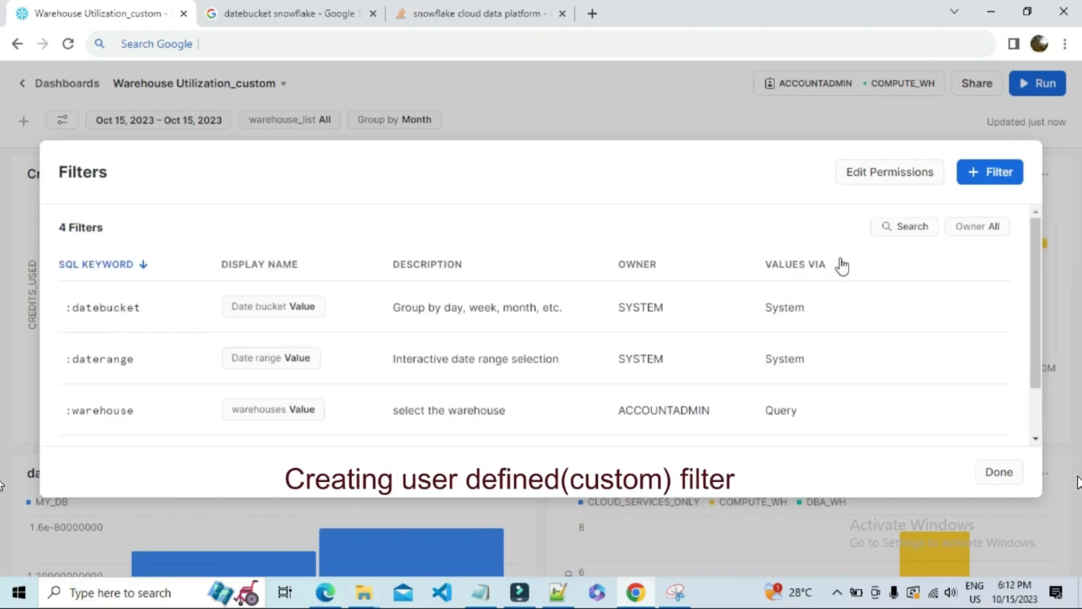
# - Add a new filter with display name Database, SQL keyword database and description "list the databases in account"
pyautogui.click(990, 169)
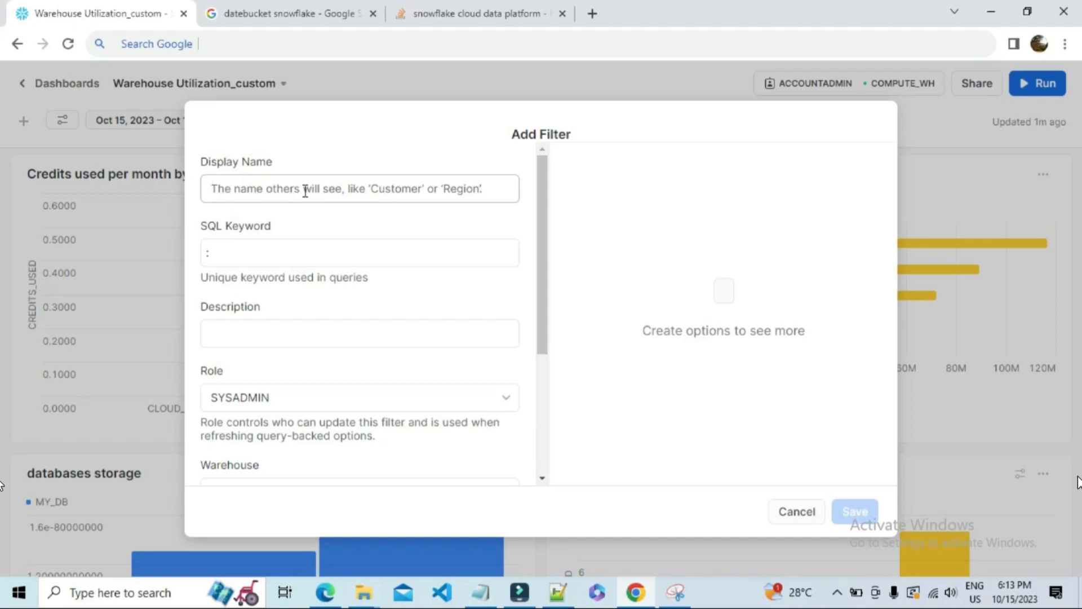
pyautogui.write('Database')
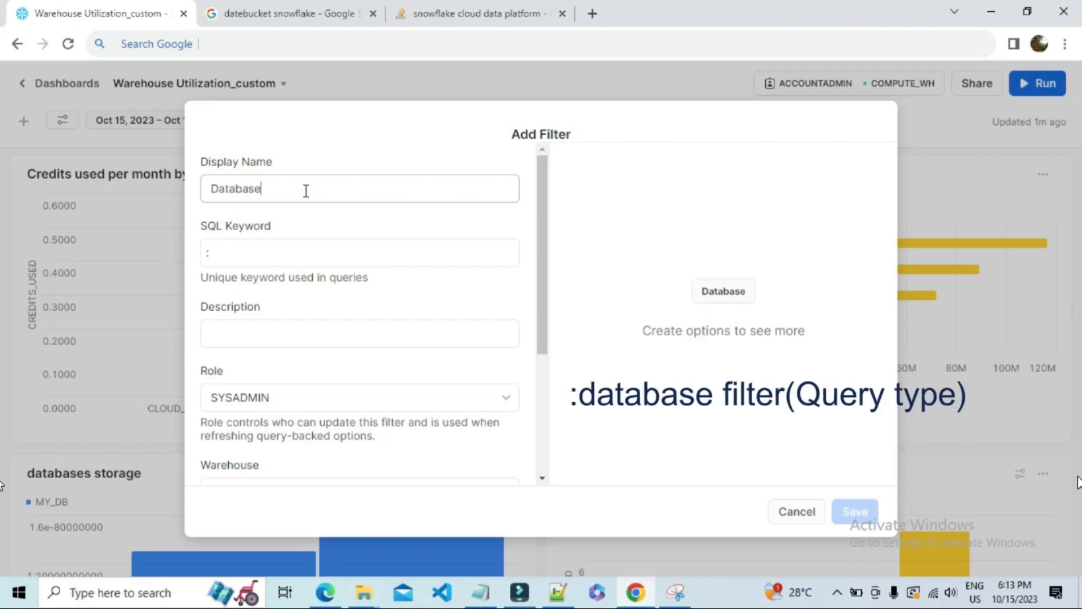
pyautogui.click(261, 248)
pyautogui.write('database')
pyautogui.click(230, 344)
pyautogui.write('list the d')
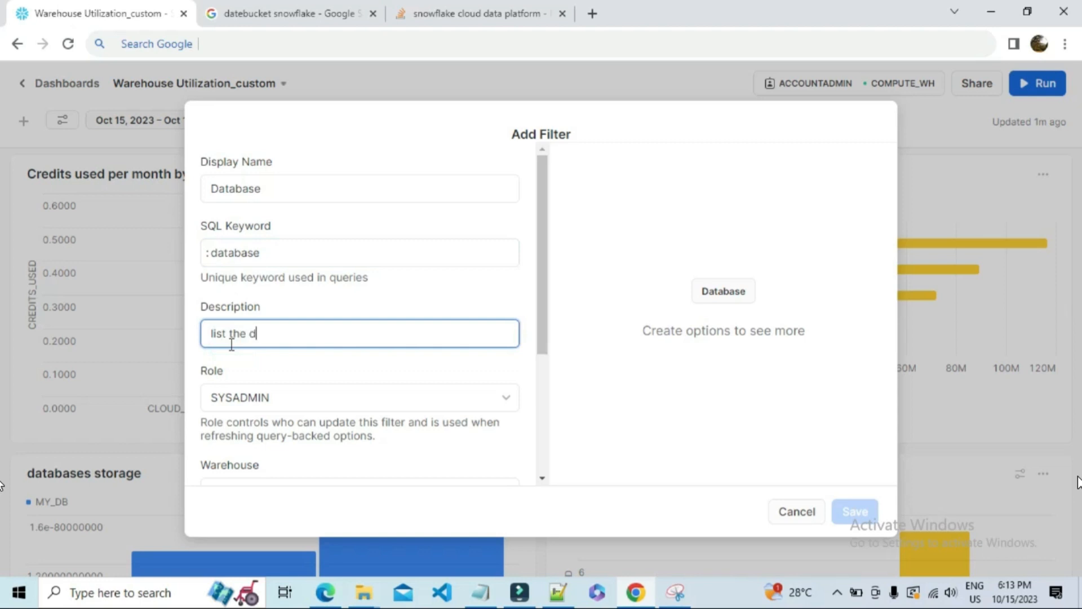
pyautogui.write('atabases in account')
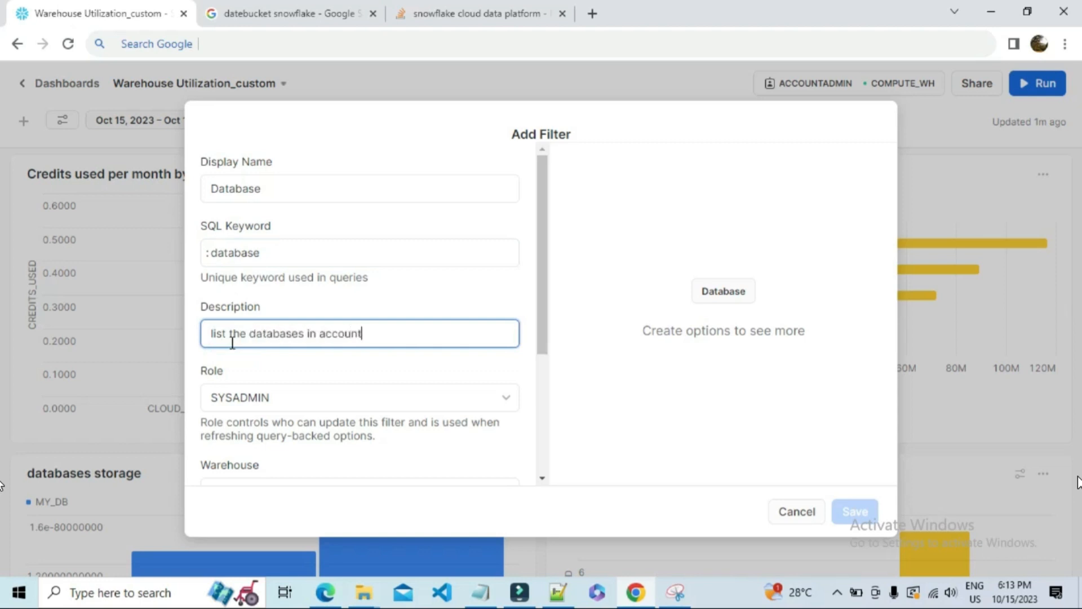
# - Keep SYSADMIN as the filter's role and set its warehouse to COMPUTE_WH
pyautogui.scroll(-3, 302, 317)
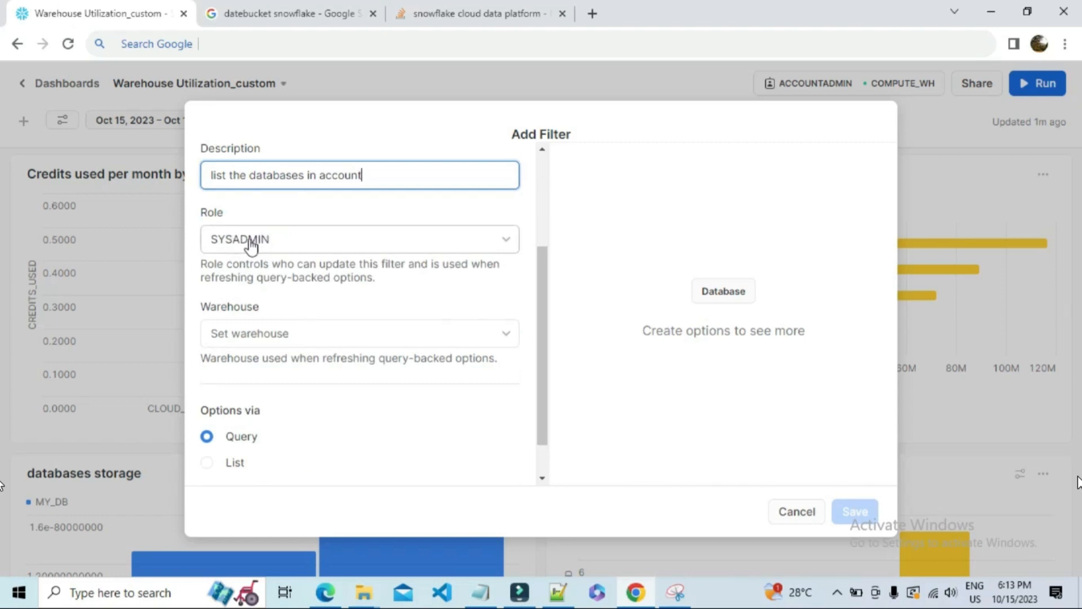
pyautogui.click(252, 242)
pyautogui.click(254, 242)
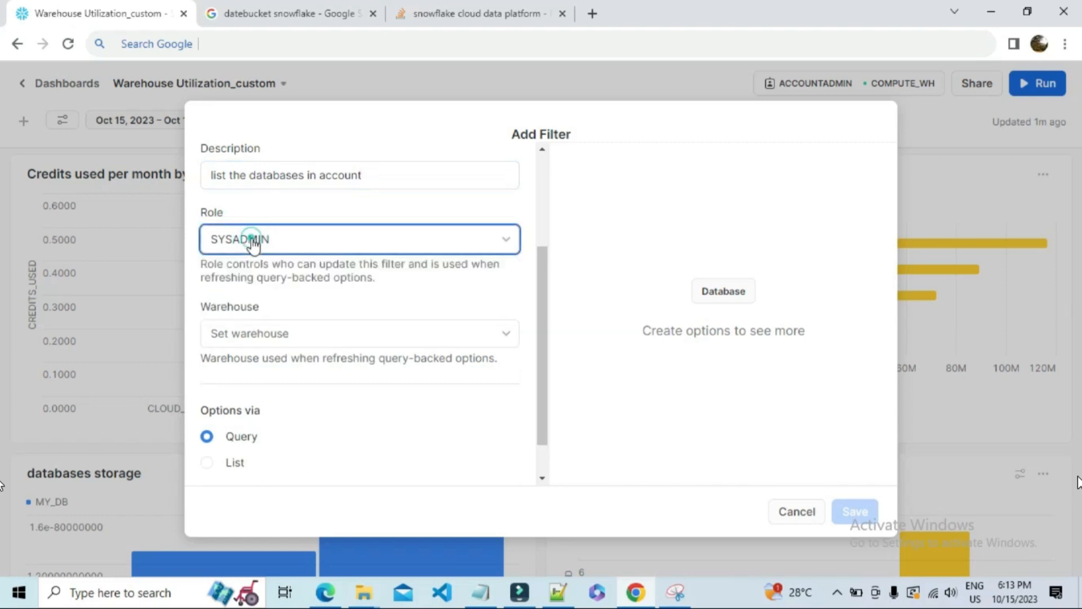
pyautogui.click(289, 335)
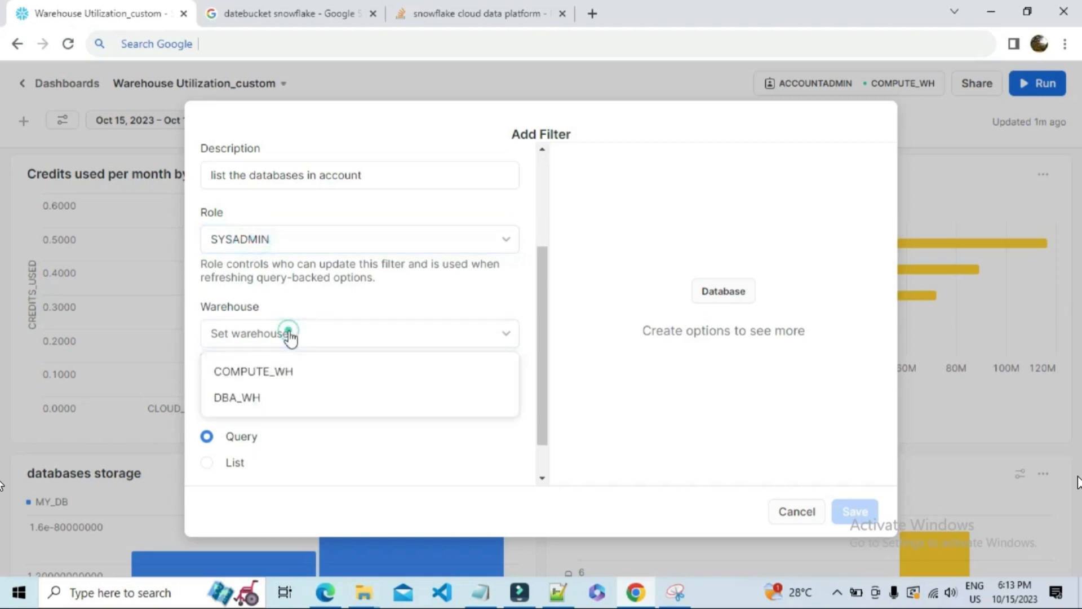
pyautogui.click(262, 375)
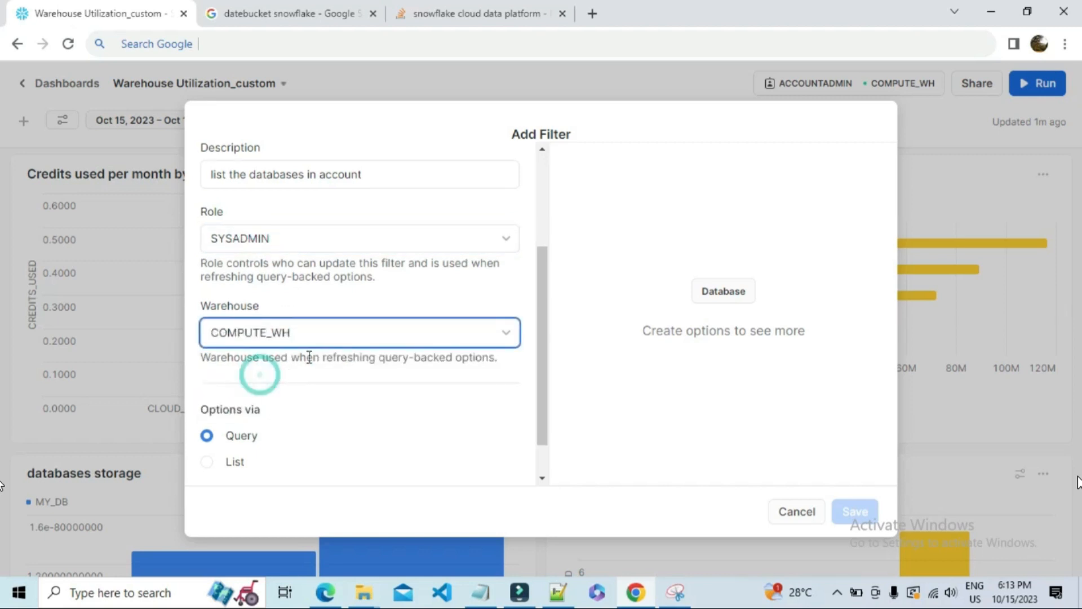
pyautogui.scroll(-1, 259, 374)
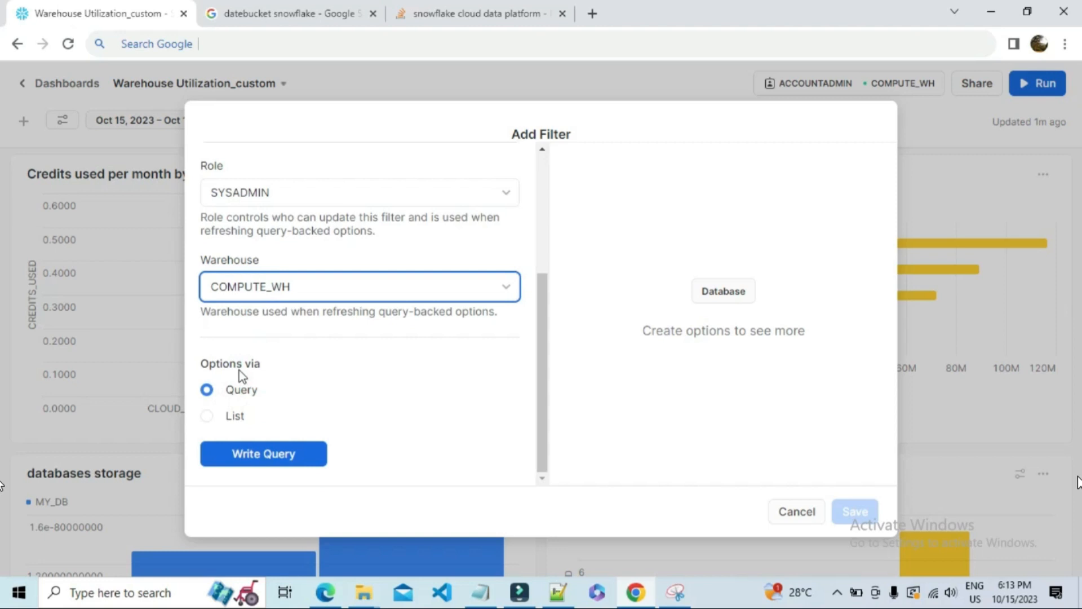
pyautogui.scroll(3, 273, 364)
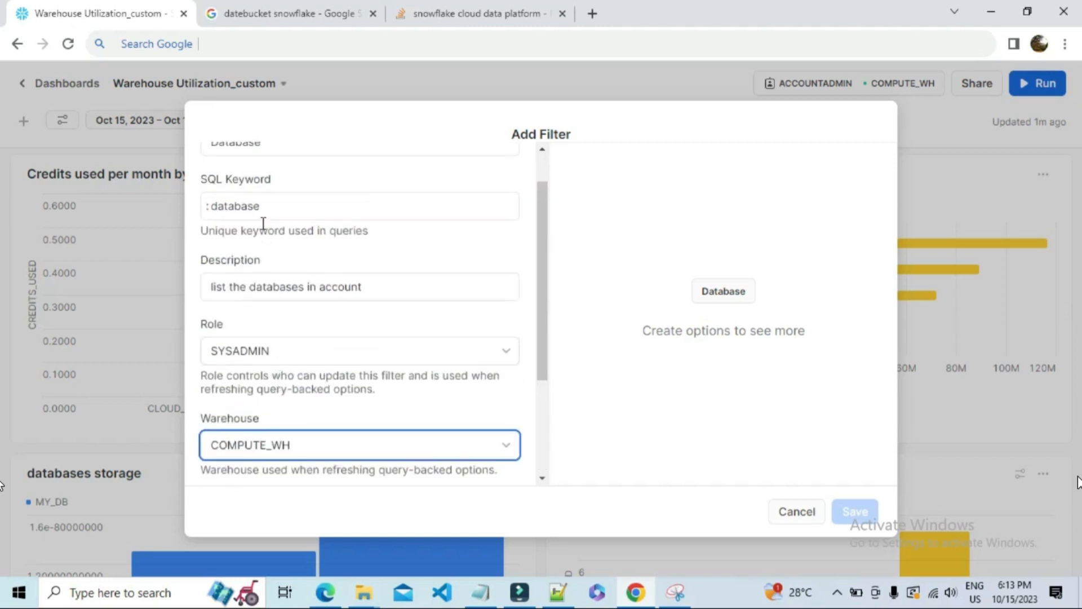
pyautogui.doubleClick(255, 207)
# - Write and run the filter's query as select * from SNOWFLAKE.ACCOUNT_USAGE.DATABASES;
pyautogui.scroll(-3, 248, 206)
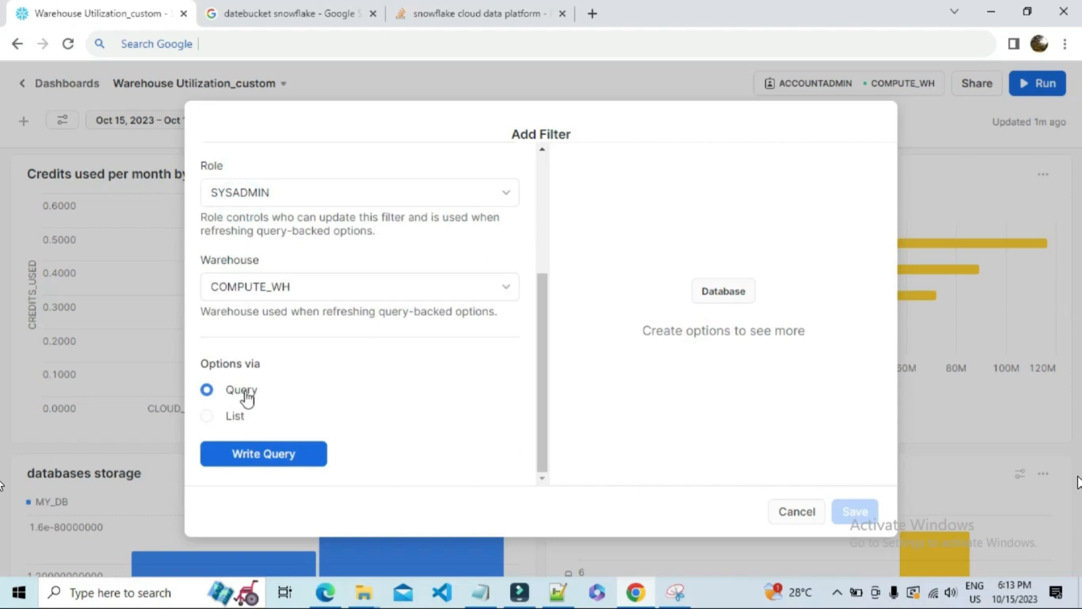
pyautogui.click(257, 461)
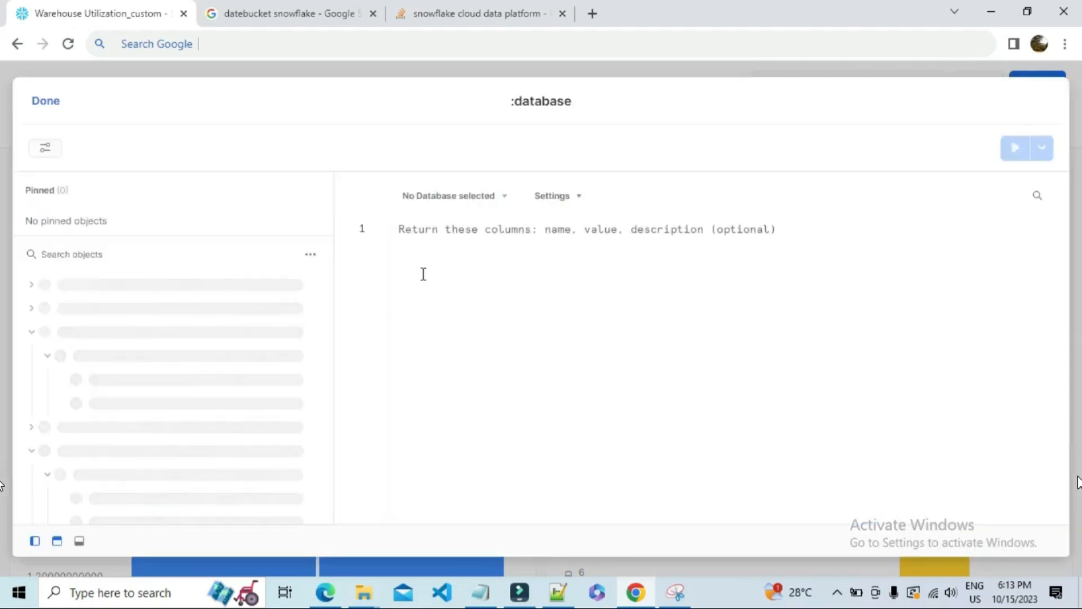
pyautogui.click(428, 233)
pyautogui.write('select')
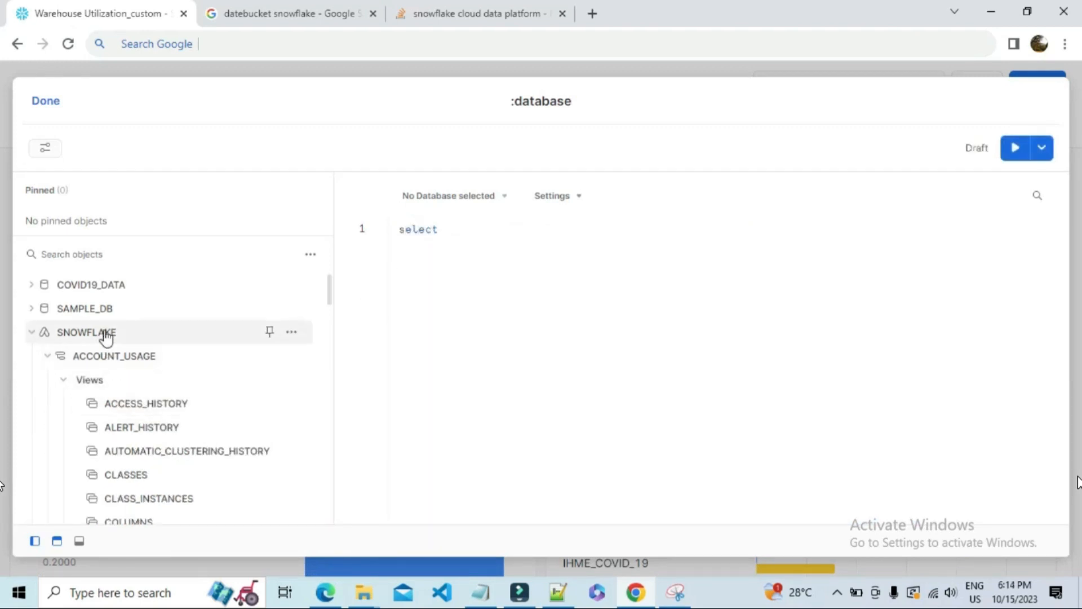
pyautogui.moveTo(180, 453)
pyautogui.scroll(-3, 180, 451)
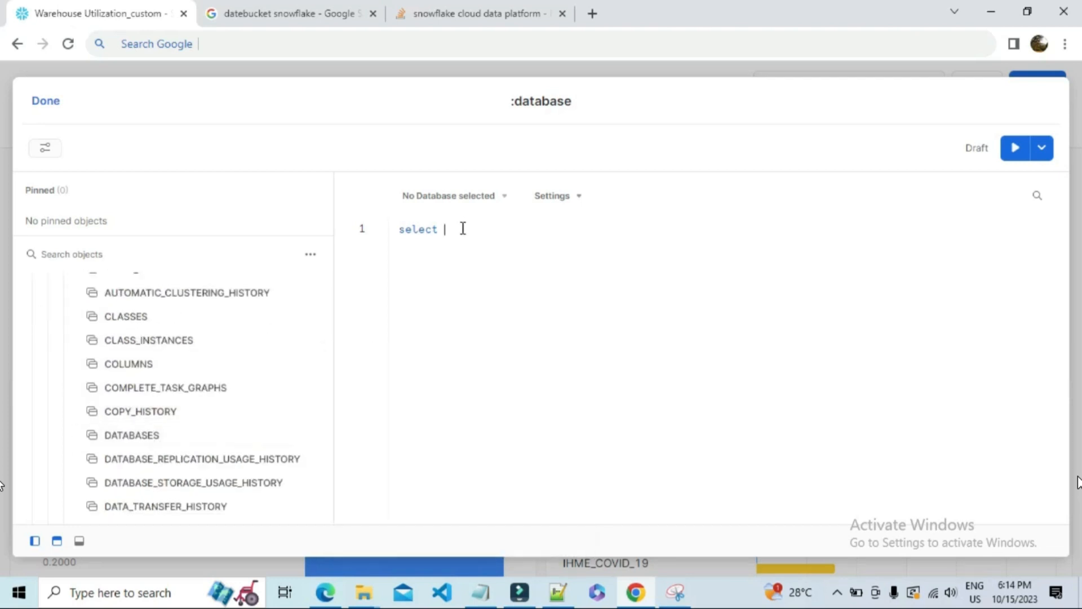
pyautogui.write('from')
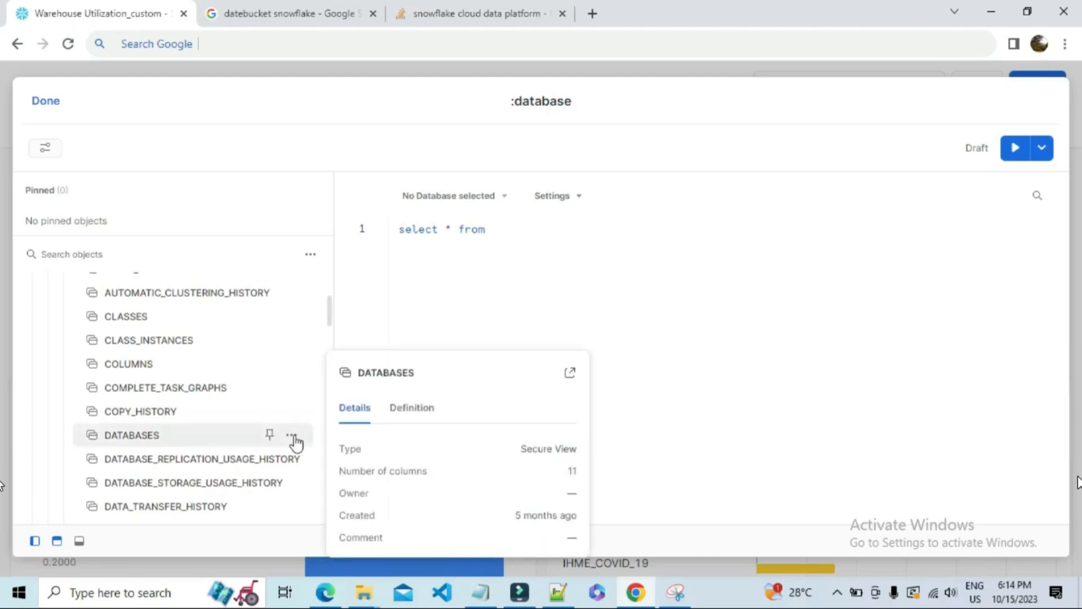
pyautogui.click(293, 434)
pyautogui.click(242, 472)
pyautogui.click(713, 229)
pyautogui.hotkey('ctrl', 'Return')
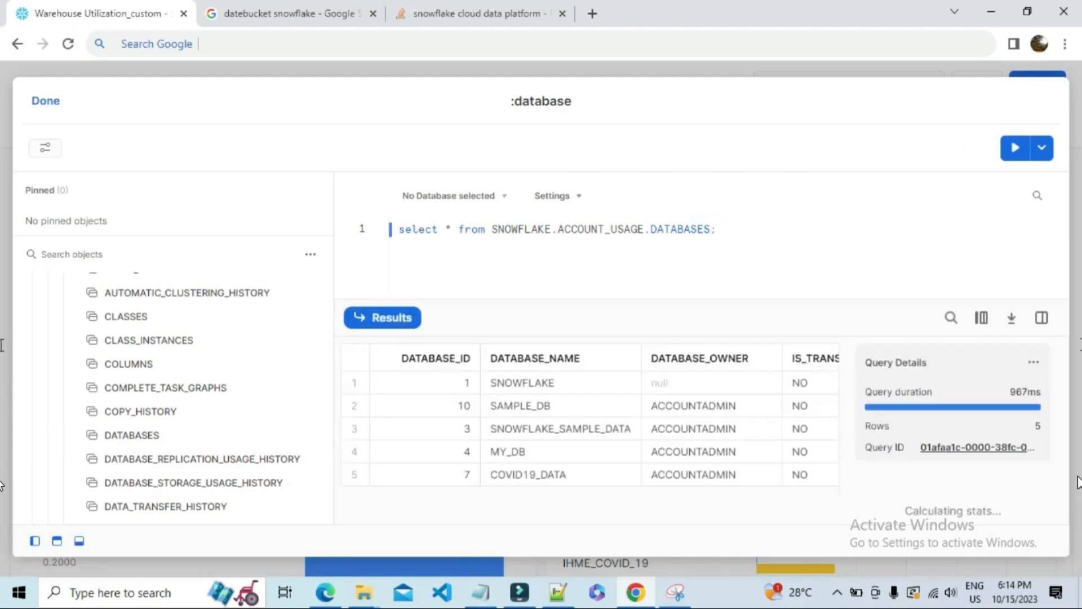
# - Examine the query results across all columns, checking the database names and the values in the TYPE column
pyautogui.click(1042, 317)
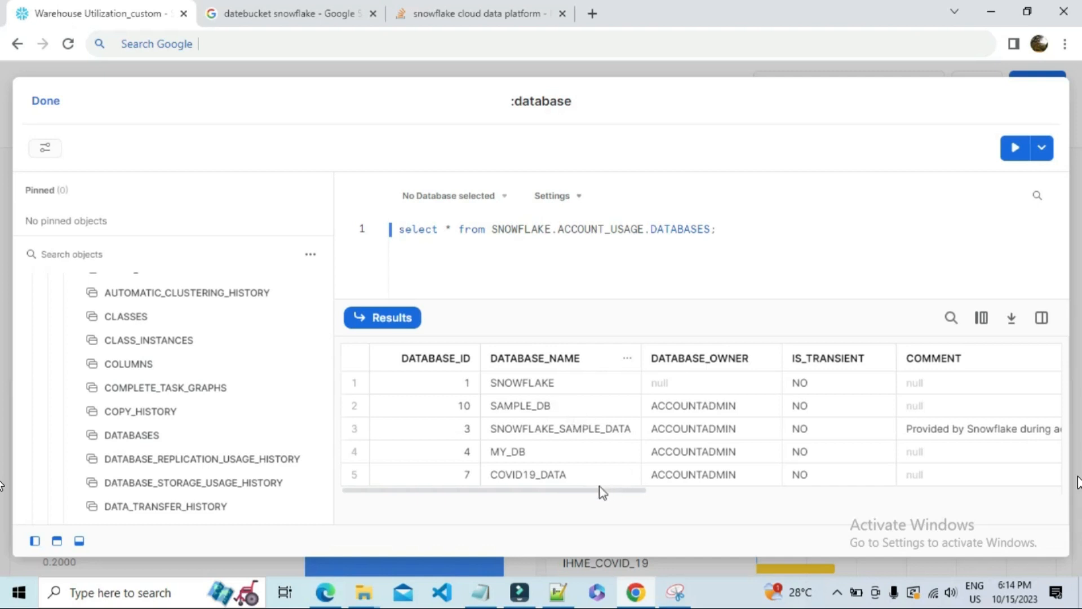
pyautogui.moveTo(586, 489); pyautogui.dragTo(1010, 488)
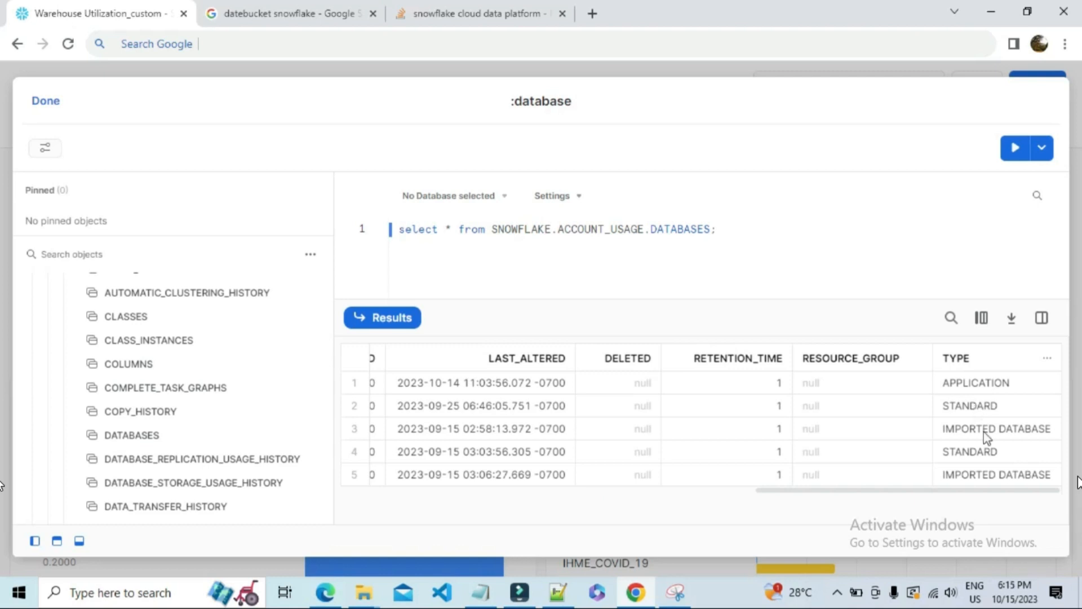
pyautogui.click(970, 456)
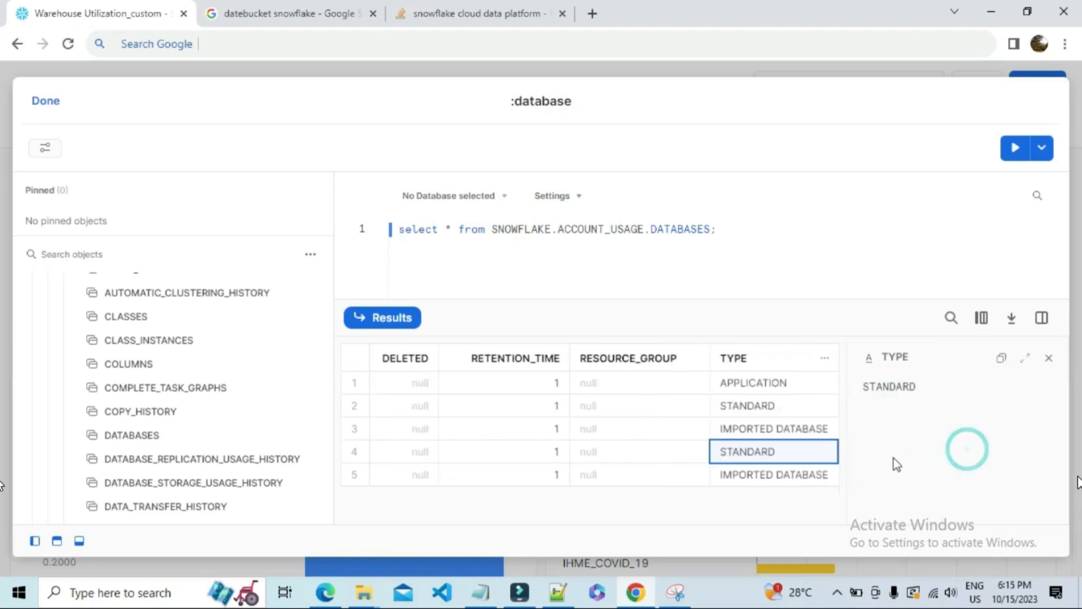
pyautogui.click(1048, 359)
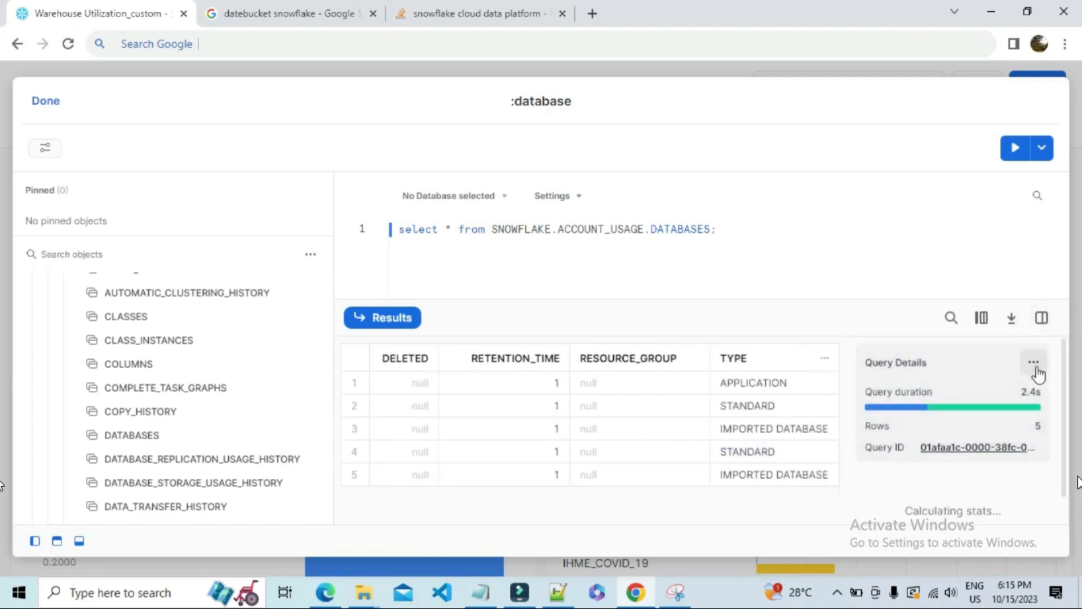
pyautogui.click(763, 386)
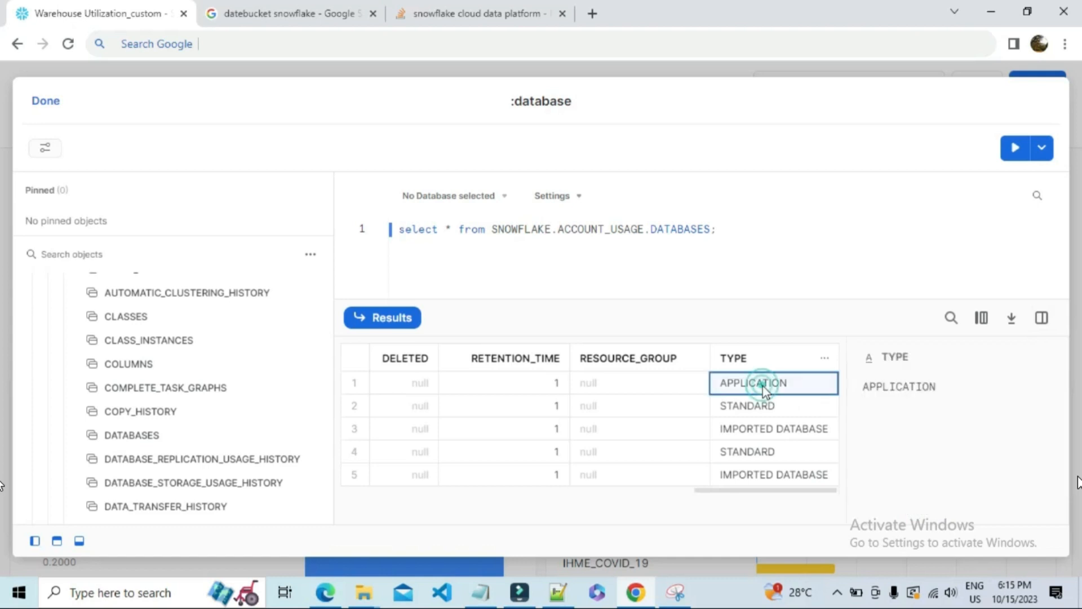
pyautogui.click(781, 437)
pyautogui.click(776, 471)
pyautogui.moveTo(745, 489); pyautogui.dragTo(397, 495)
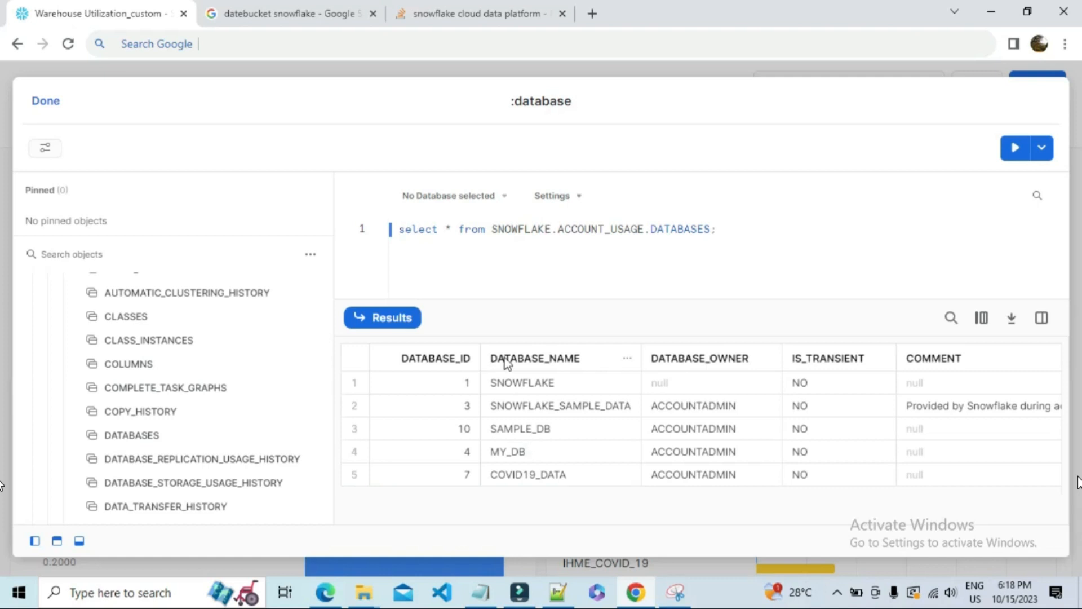
pyautogui.moveTo(574, 489); pyautogui.dragTo(1003, 490)
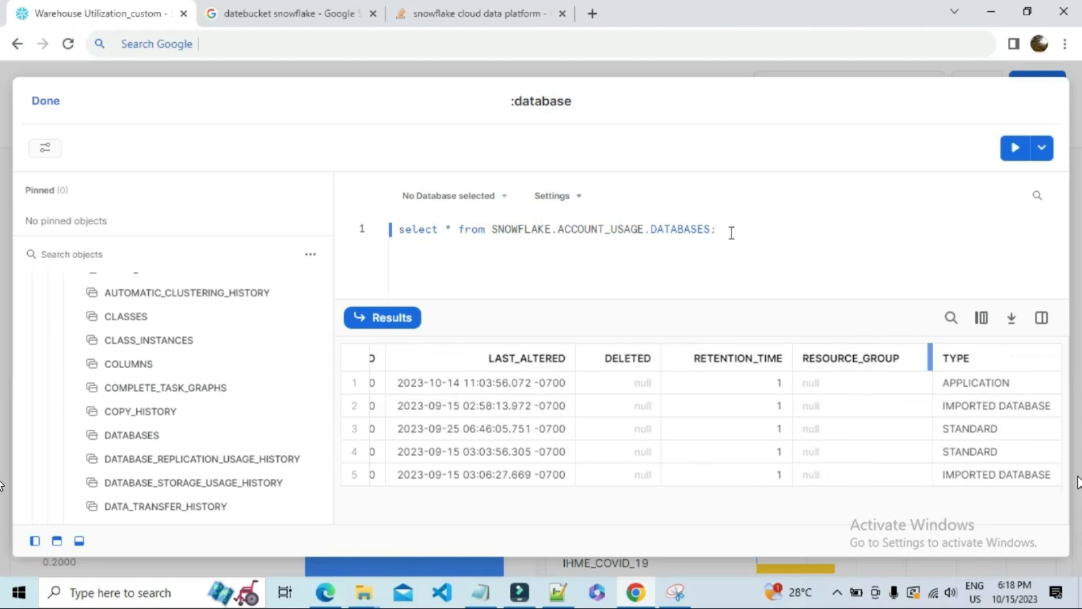
# - Restrict the filter query to standard databases by adding the condition where type='STANDARD'
pyautogui.click(712, 226)
pyautogui.write('where')
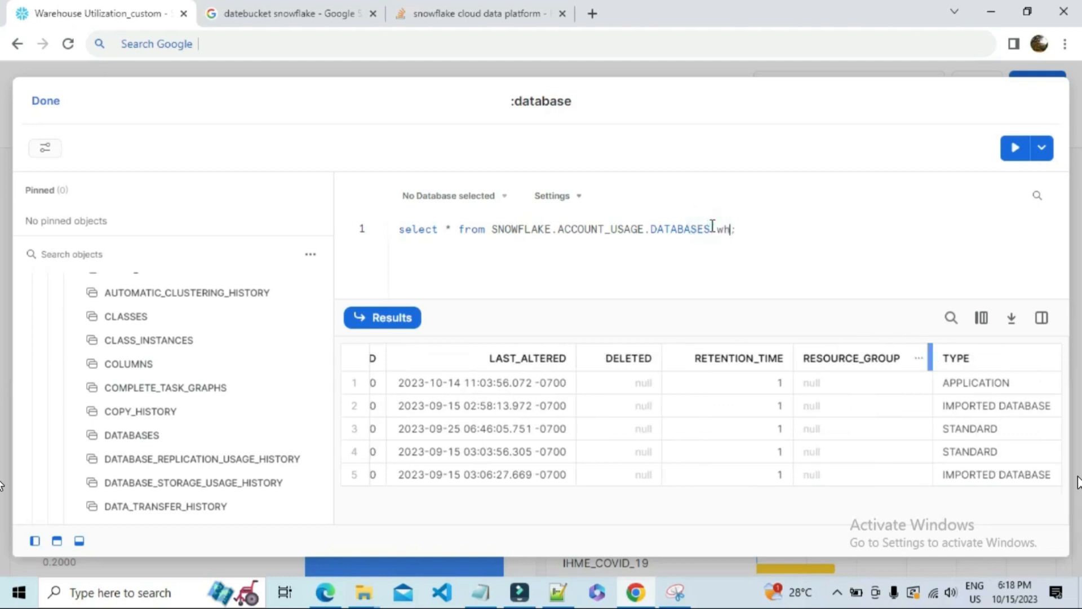
pyautogui.write(" type='STANDARD")
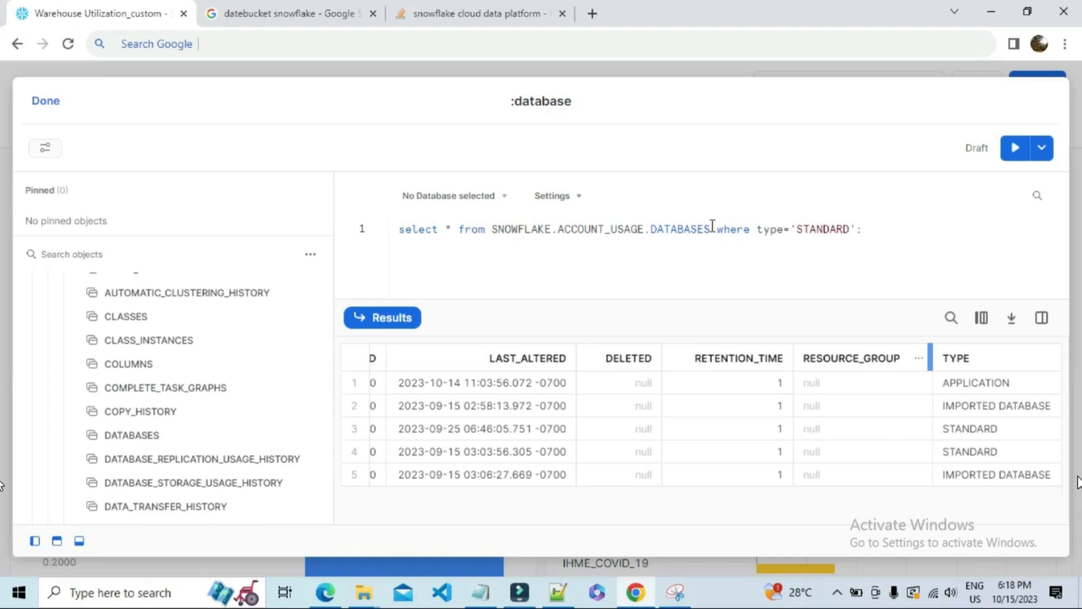
# - Run the filtered query, replace * with DATABASE_NAME in the select clause, and rerun it
pyautogui.hotkey('ctrl', 'Return')
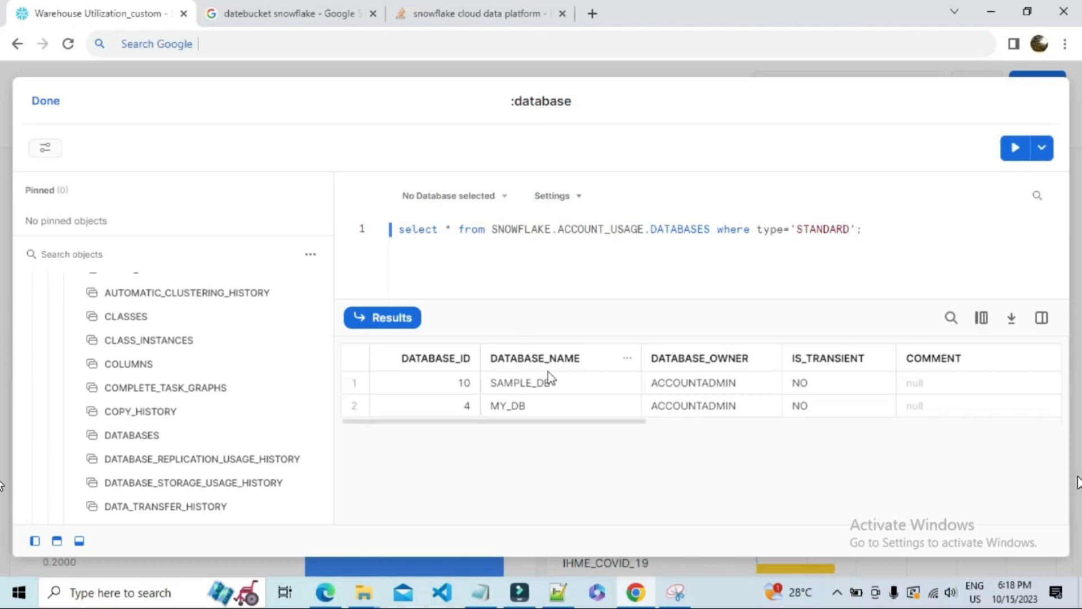
pyautogui.click(551, 359)
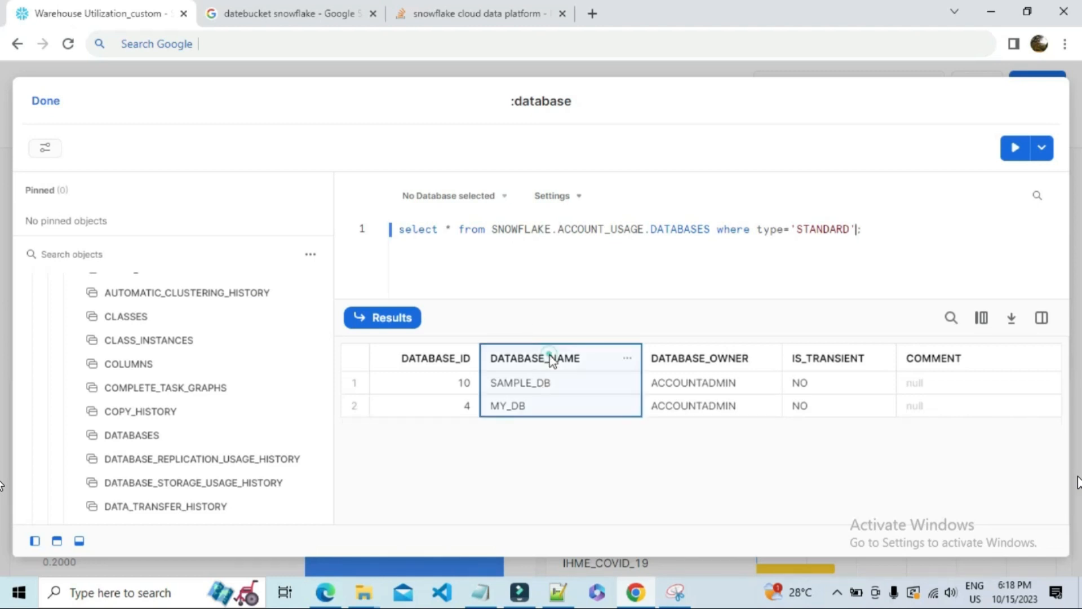
pyautogui.doubleClick(918, 387)
pyautogui.hotkey('ctrl', 'c')
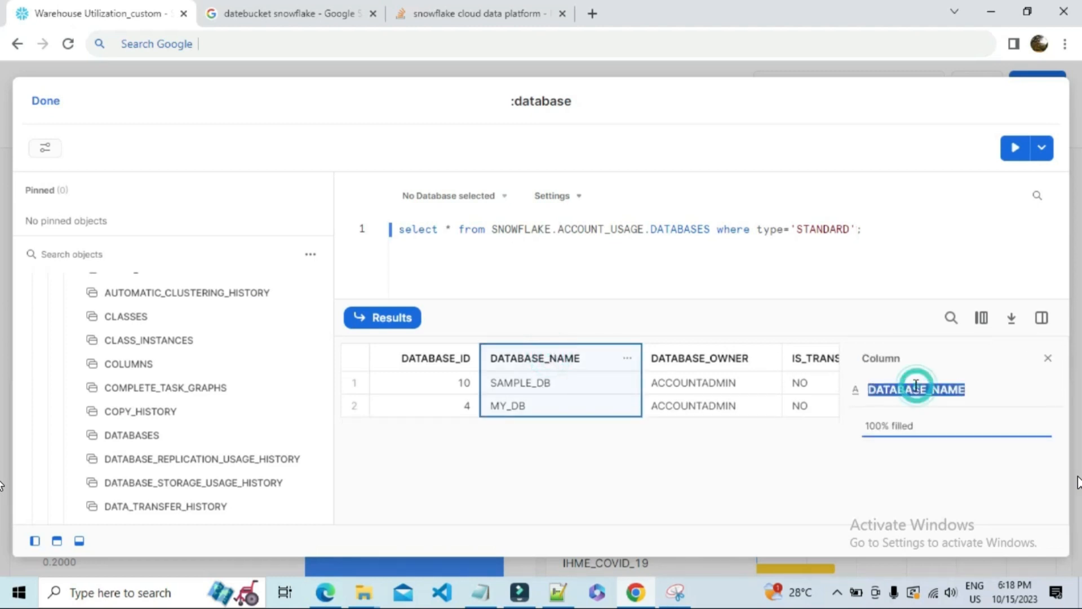
pyautogui.click(453, 230)
pyautogui.hotkey('shift', 'Right')
pyautogui.press('Delete')
pyautogui.hotkey('ctrl', 'v')
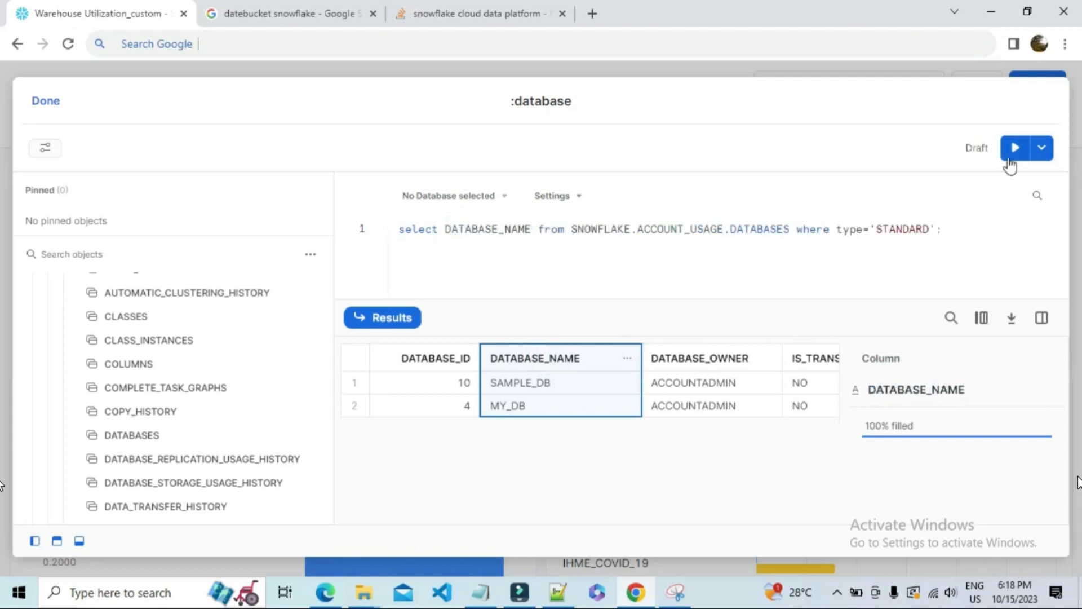
pyautogui.click(1013, 150)
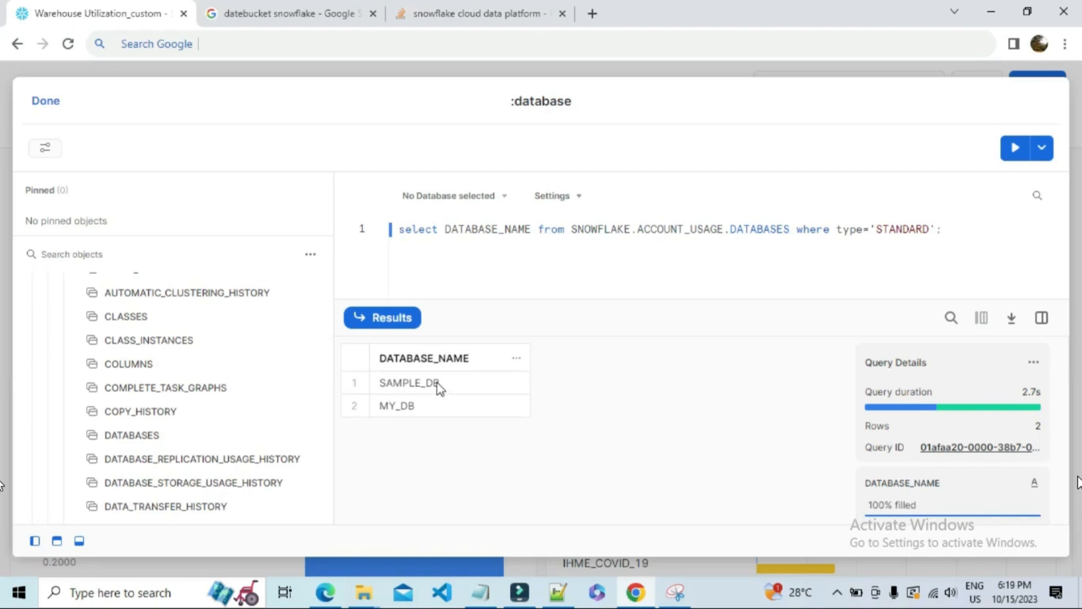
pyautogui.moveTo(439, 388); pyautogui.dragTo(430, 409)
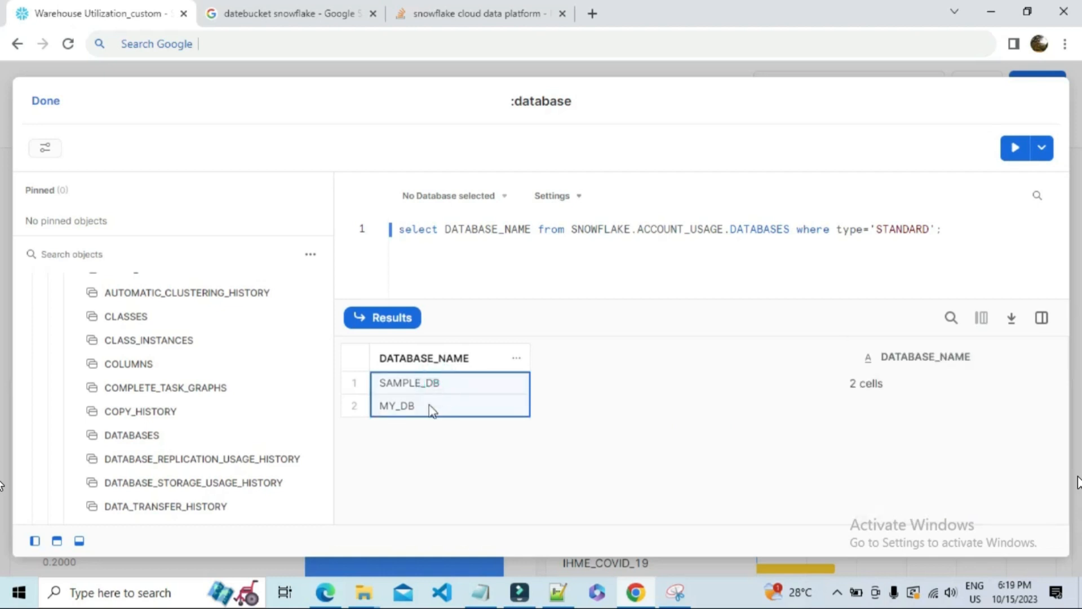
# - Finish the filter's query, save the new Databases filter, and check its :database entry in the filter list
pyautogui.click(42, 102)
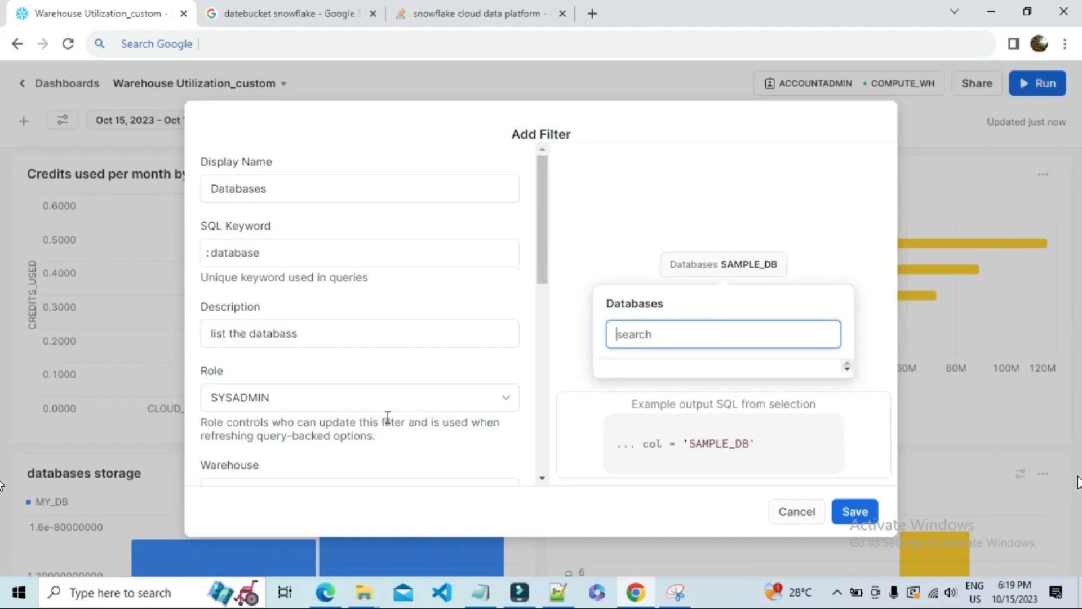
pyautogui.click(817, 425)
pyautogui.click(864, 509)
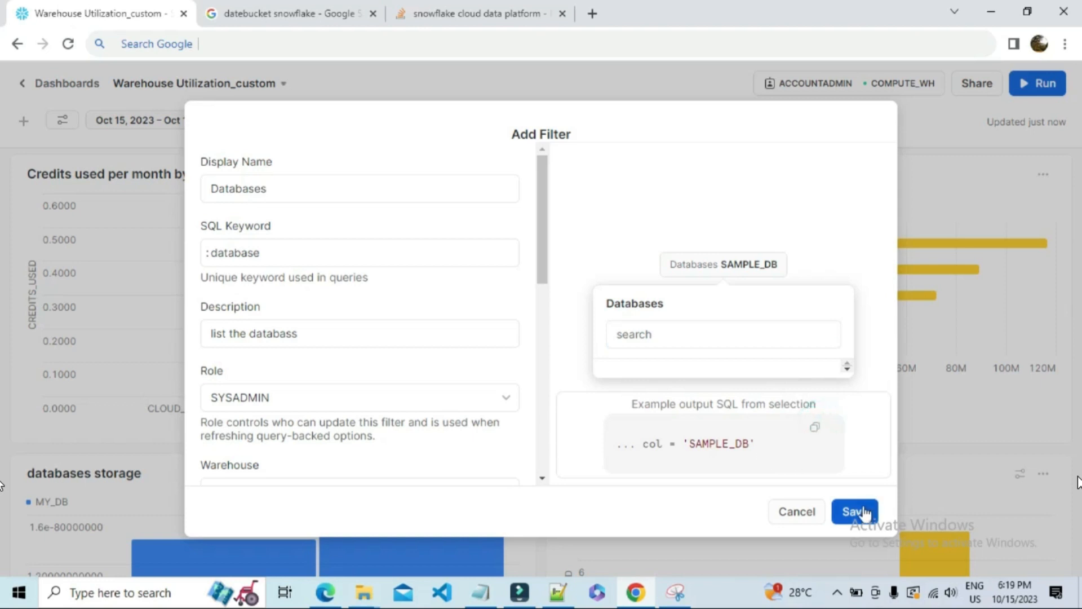
pyautogui.scroll(-1, 464, 358)
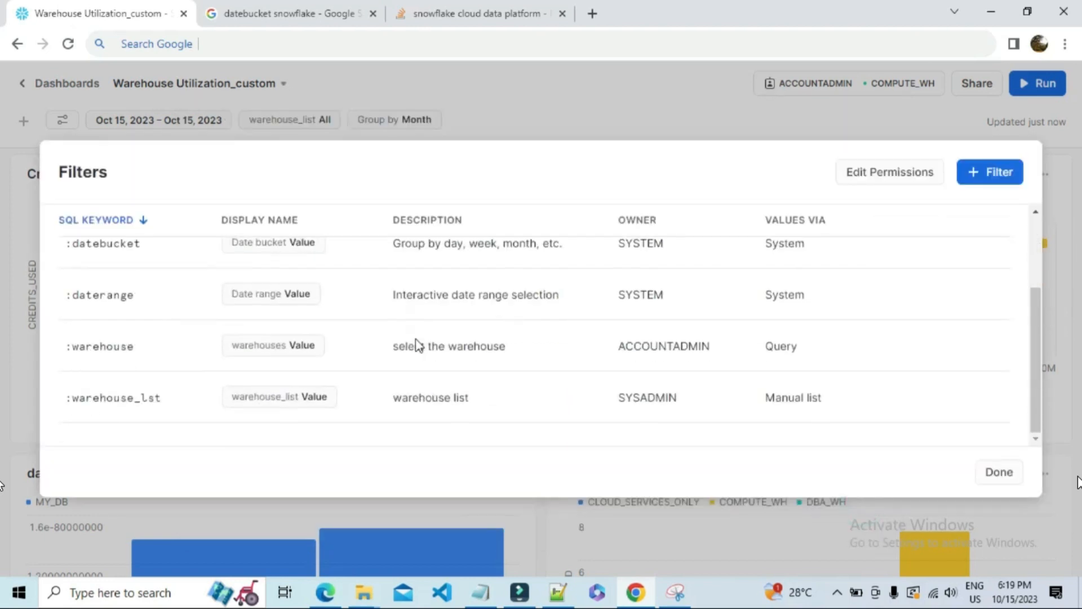
pyautogui.scroll(2, 153, 402)
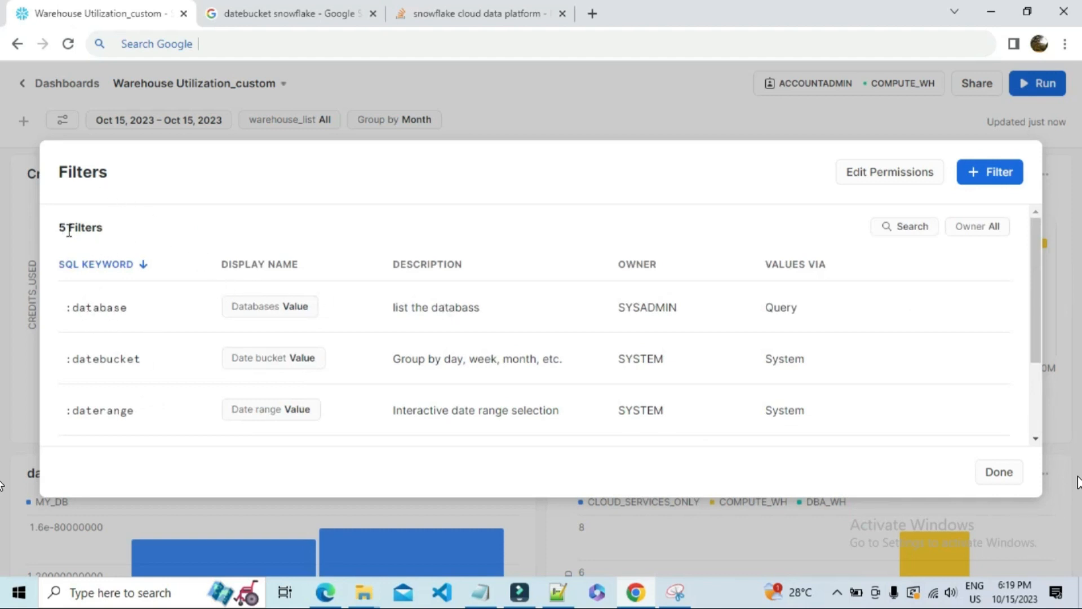
pyautogui.moveTo(59, 227); pyautogui.dragTo(92, 228)
pyautogui.moveTo(85, 309); pyautogui.dragTo(128, 315)
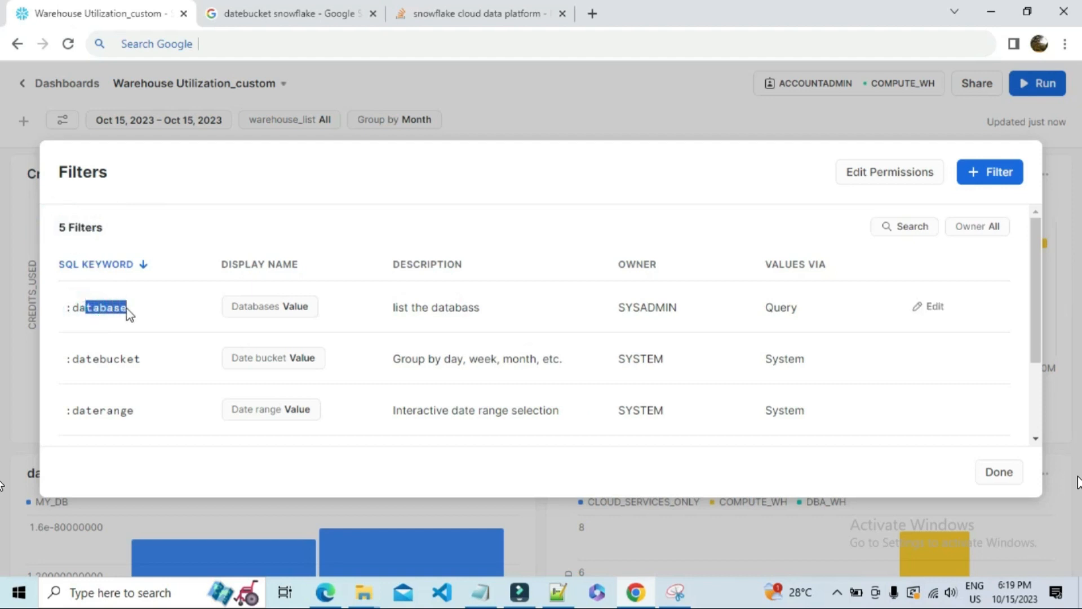
pyautogui.click(301, 307)
# - Edit the :database filter to allow multiple values and include an "All" option meaning any value, save it, and close the filter list
pyautogui.click(927, 309)
pyautogui.scroll(-5, 379, 398)
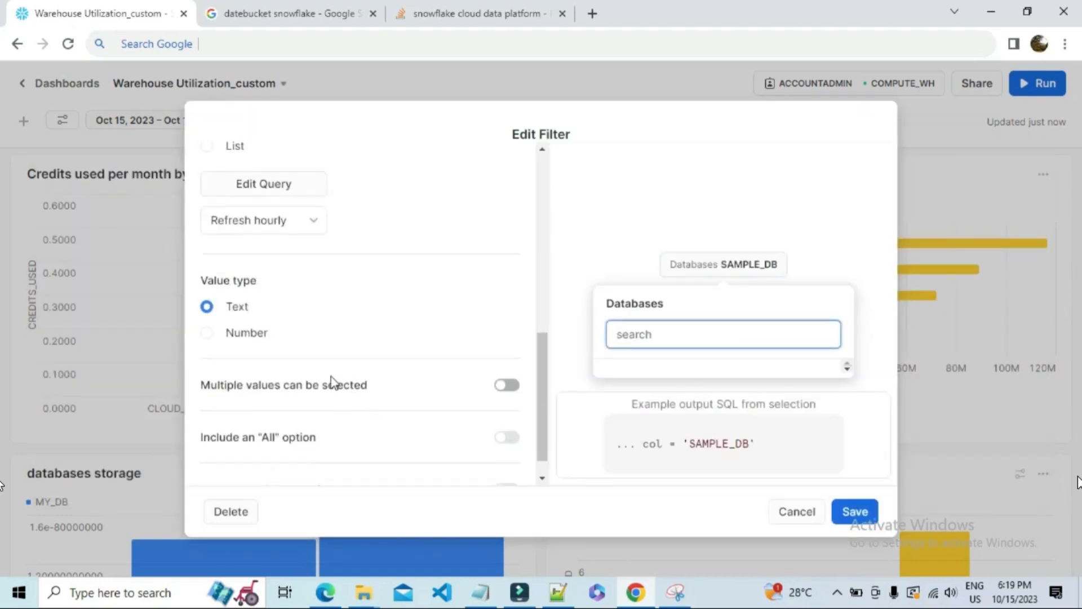
pyautogui.scroll(-1, 338, 384)
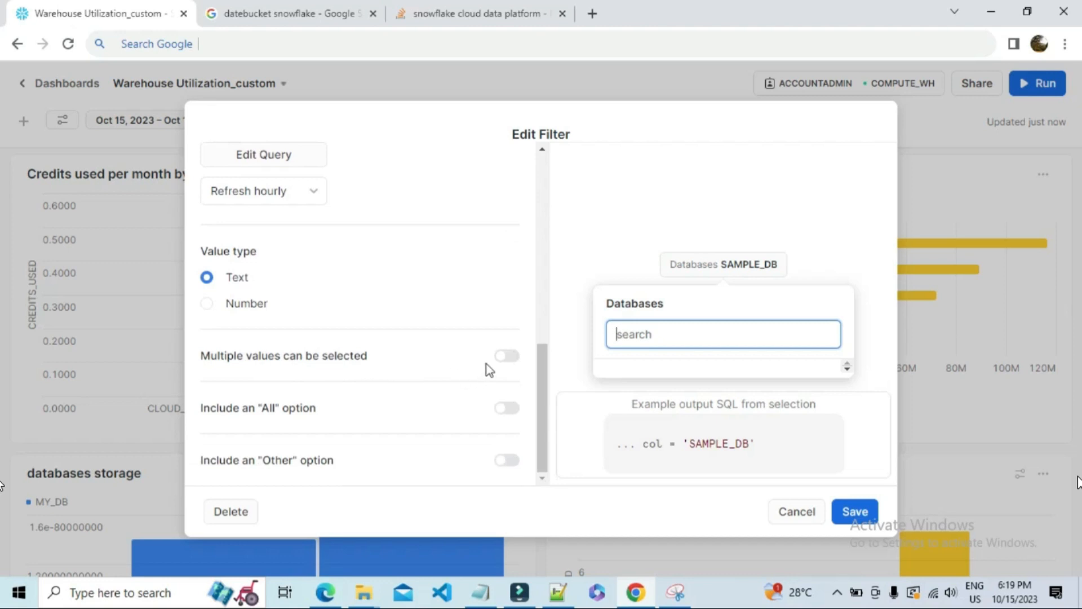
pyautogui.click(509, 358)
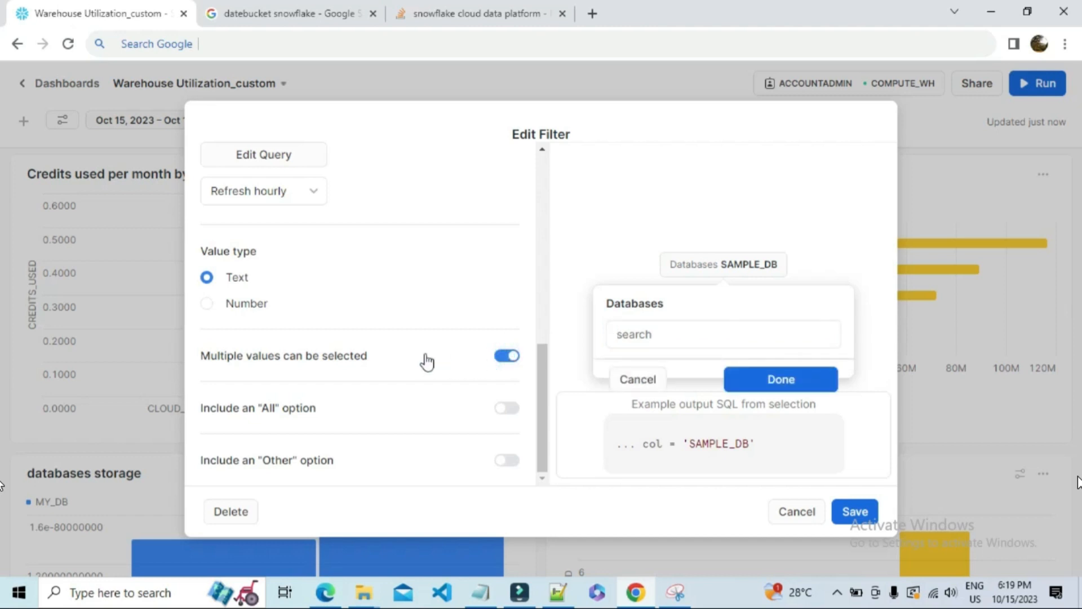
pyautogui.click(500, 411)
pyautogui.scroll(-2, 389, 406)
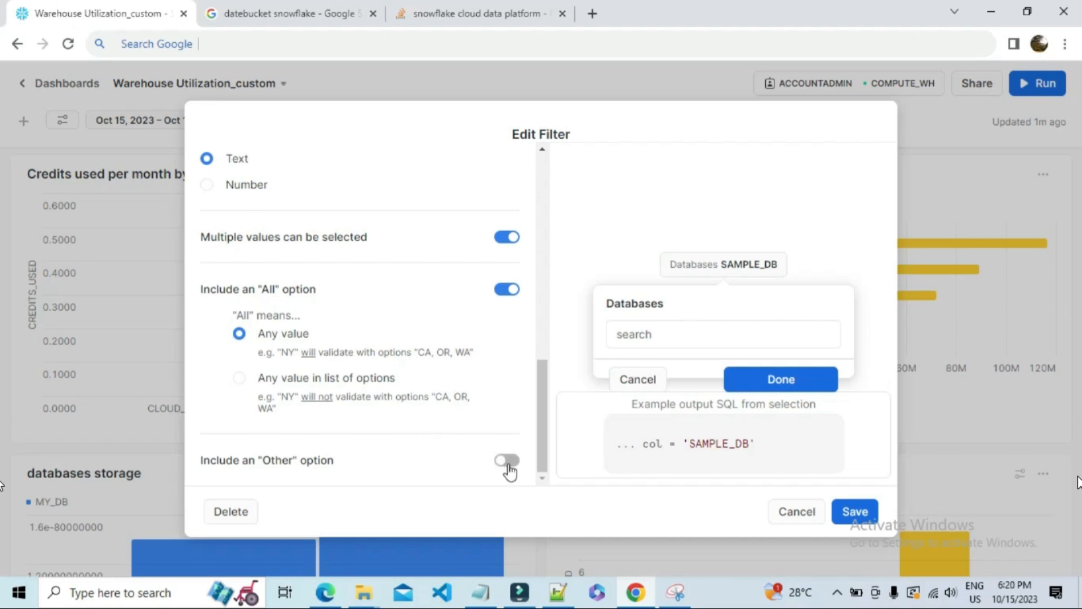
pyautogui.click(852, 510)
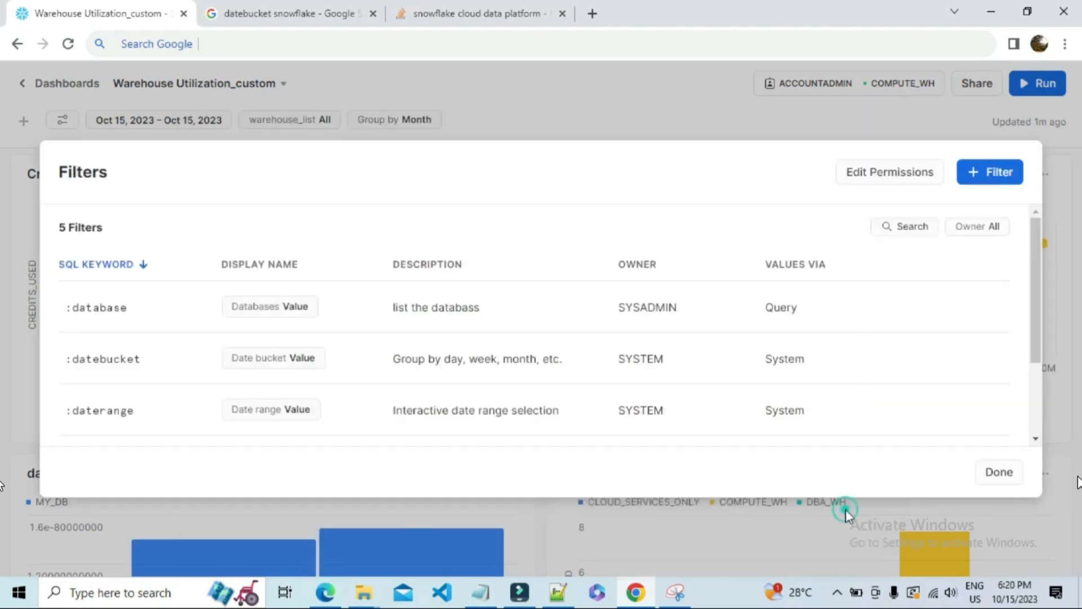
pyautogui.click(999, 474)
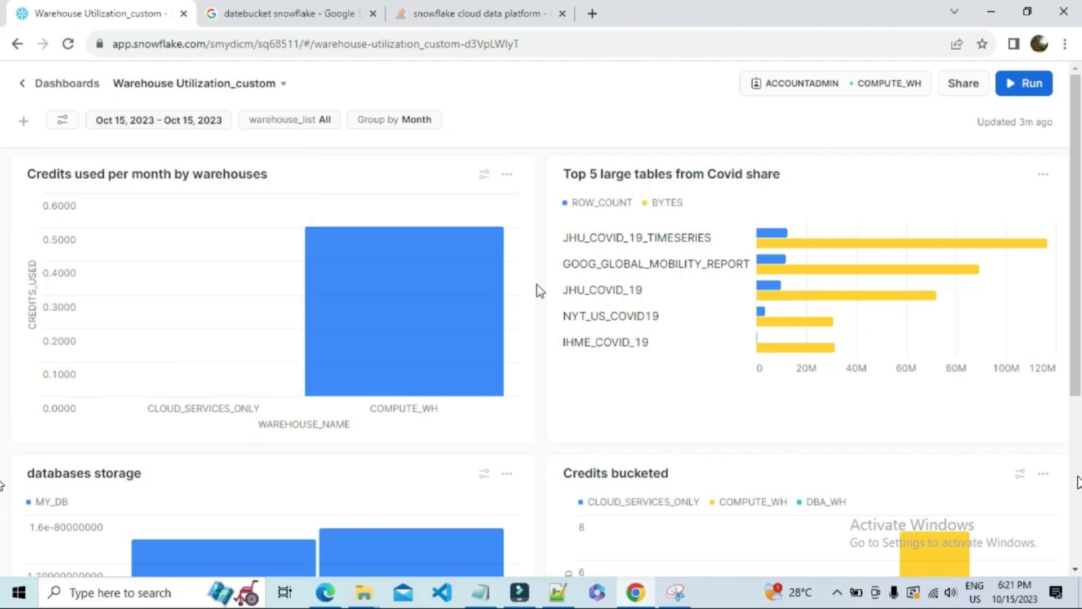
# - Open the query of the databases storage tile for editing
pyautogui.scroll(-1, 540, 291)
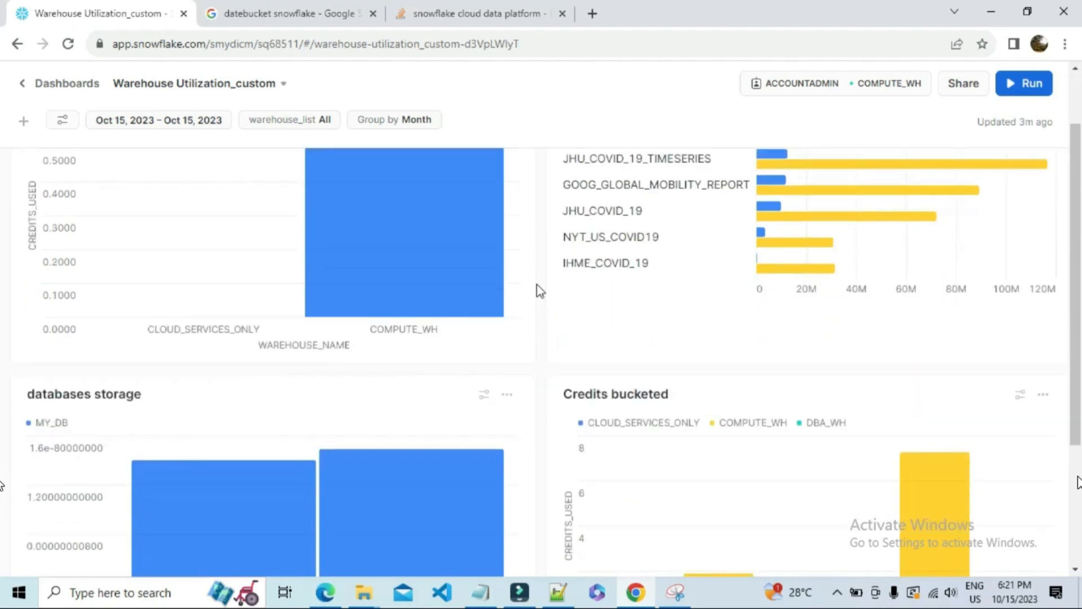
pyautogui.scroll(-1, 508, 291)
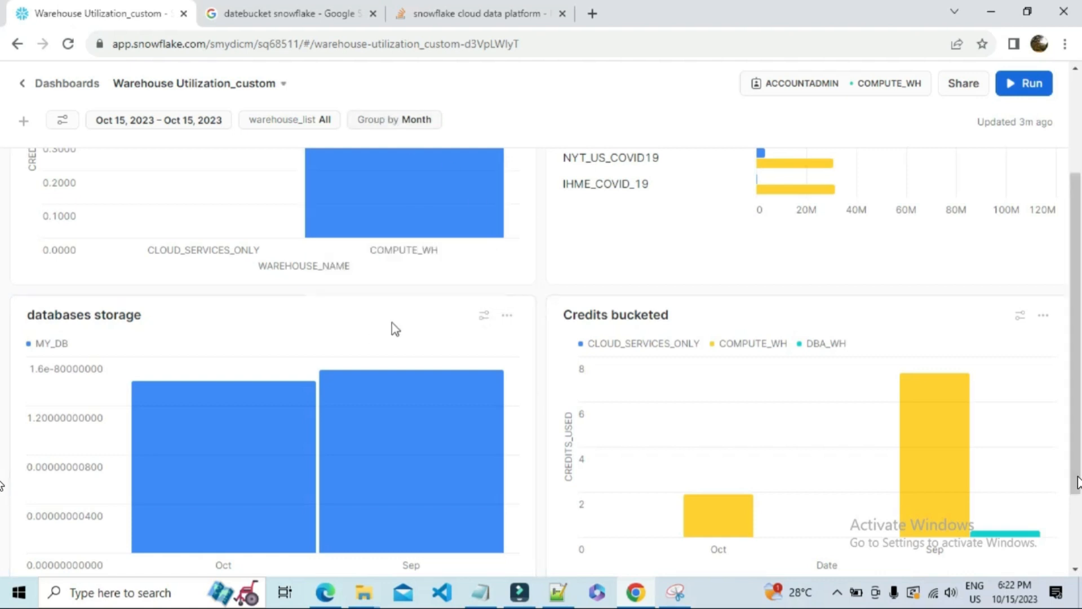
pyautogui.click(506, 317)
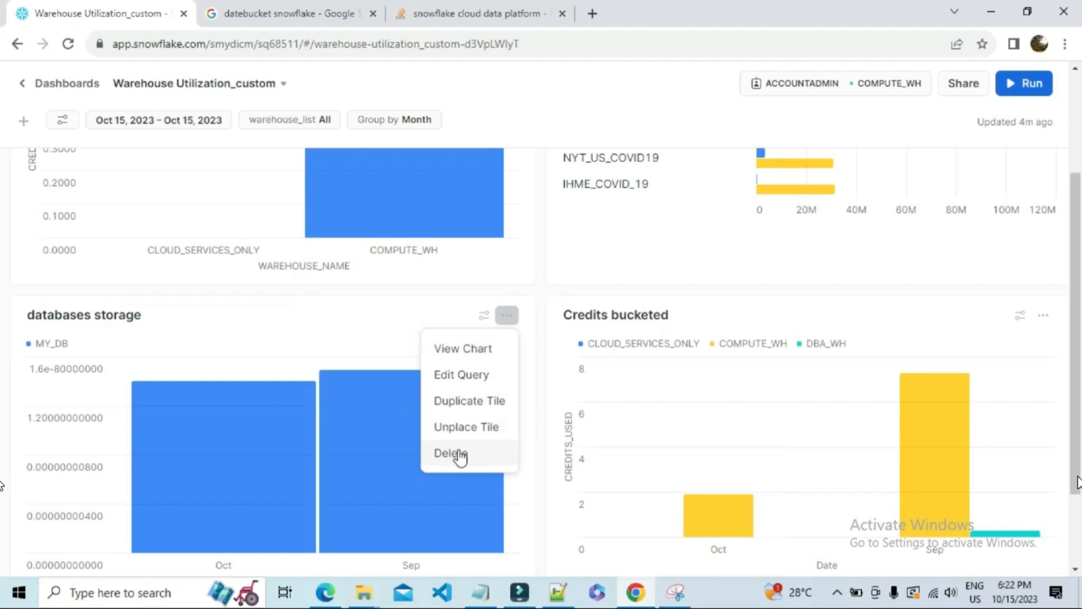
pyautogui.click(462, 376)
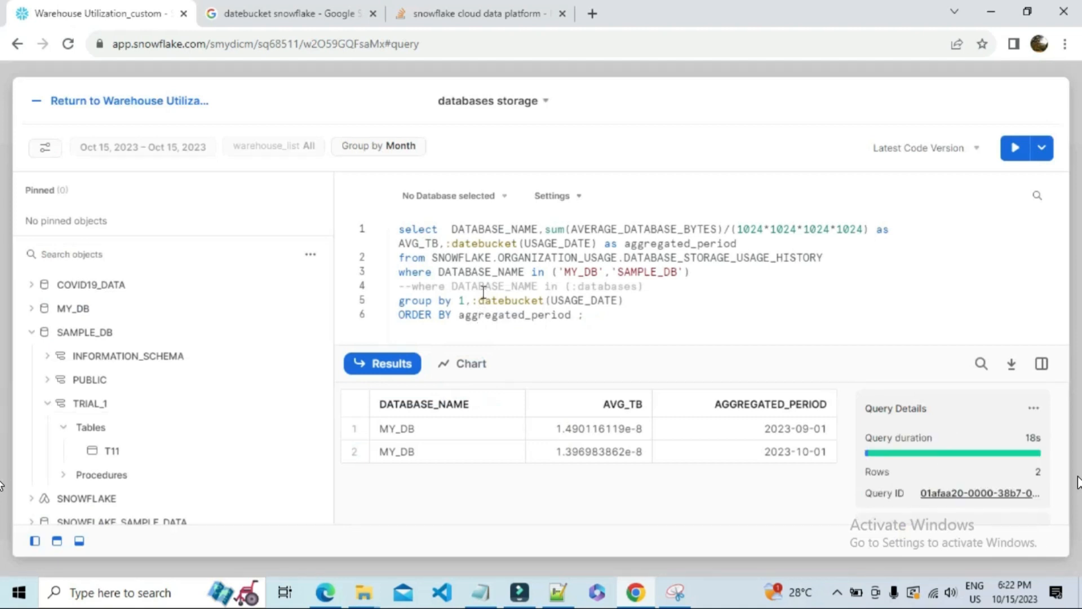
pyautogui.doubleClick(536, 299)
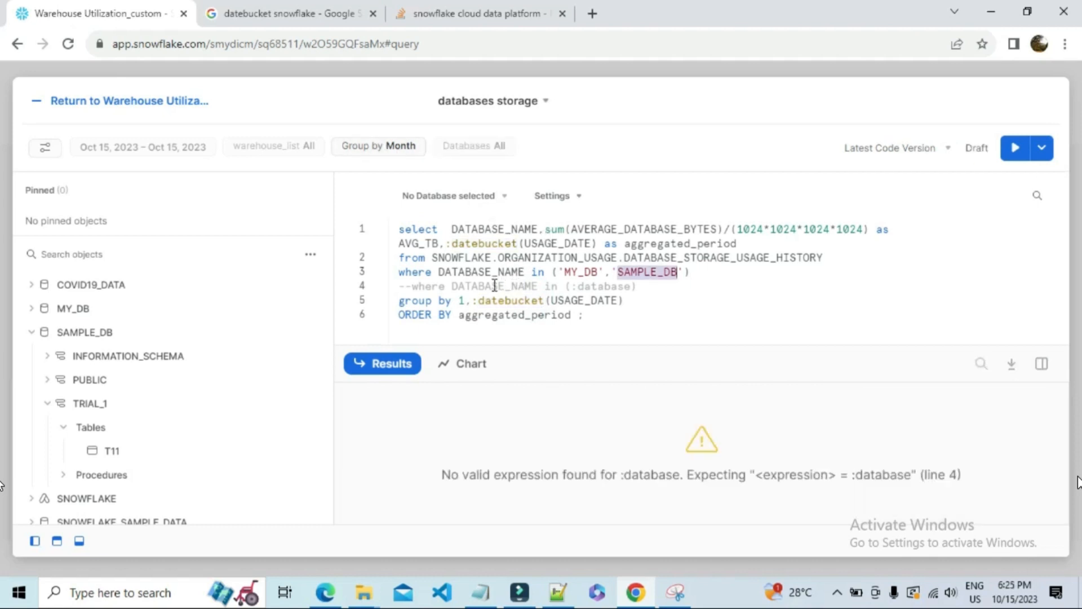
# - Comment out the hard-coded where line, activate where DATABASE_NAME in (:database) instead, and run the query
pyautogui.doubleClick(490, 271)
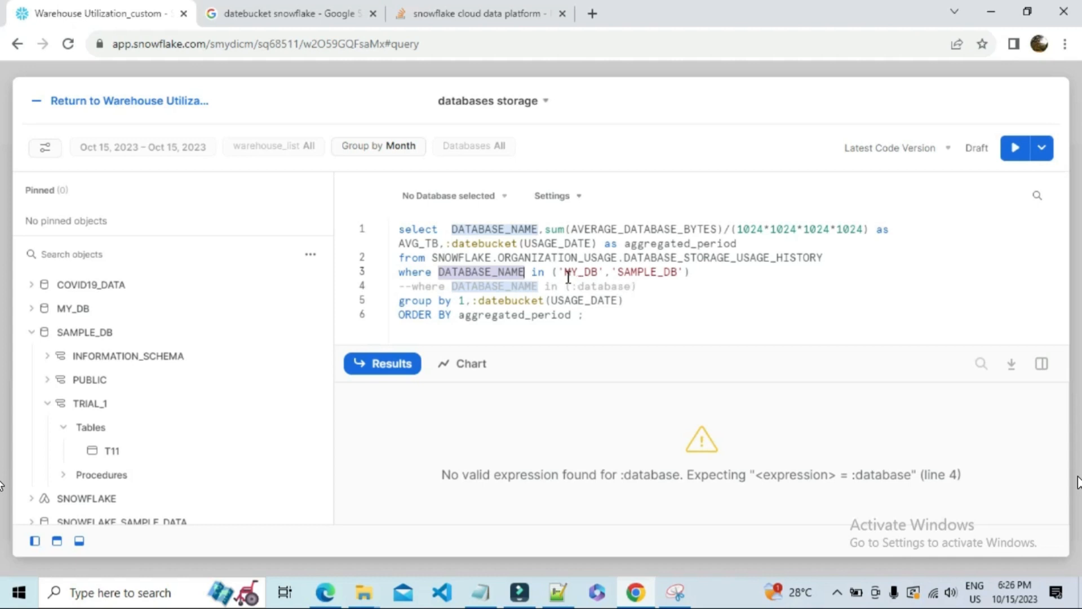
pyautogui.click(398, 274)
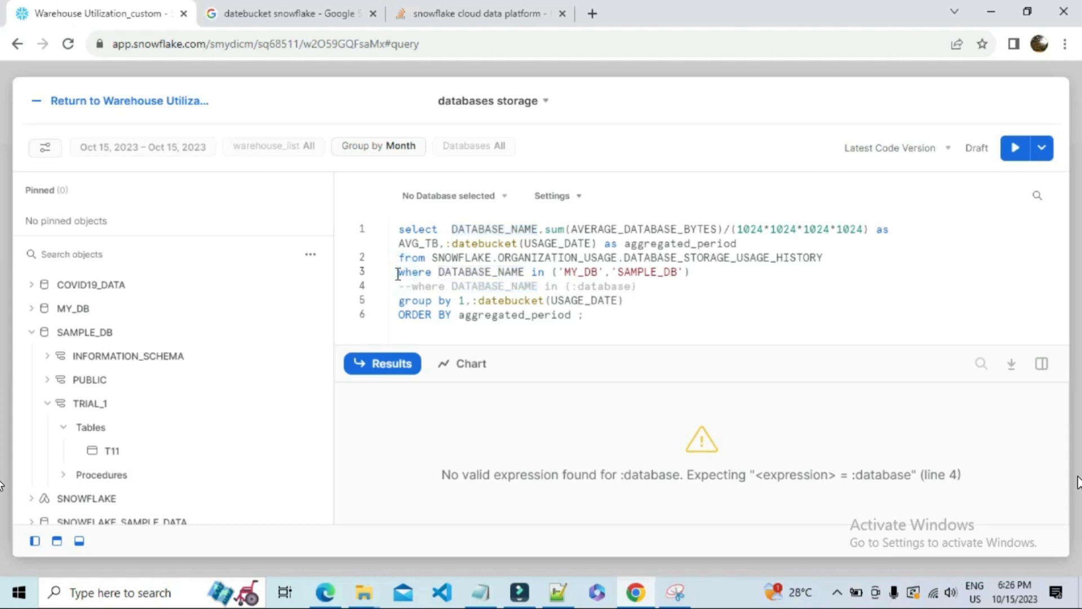
pyautogui.write('--')
pyautogui.click(411, 286)
pyautogui.press('BackSpace')
pyautogui.press('BackSpace')
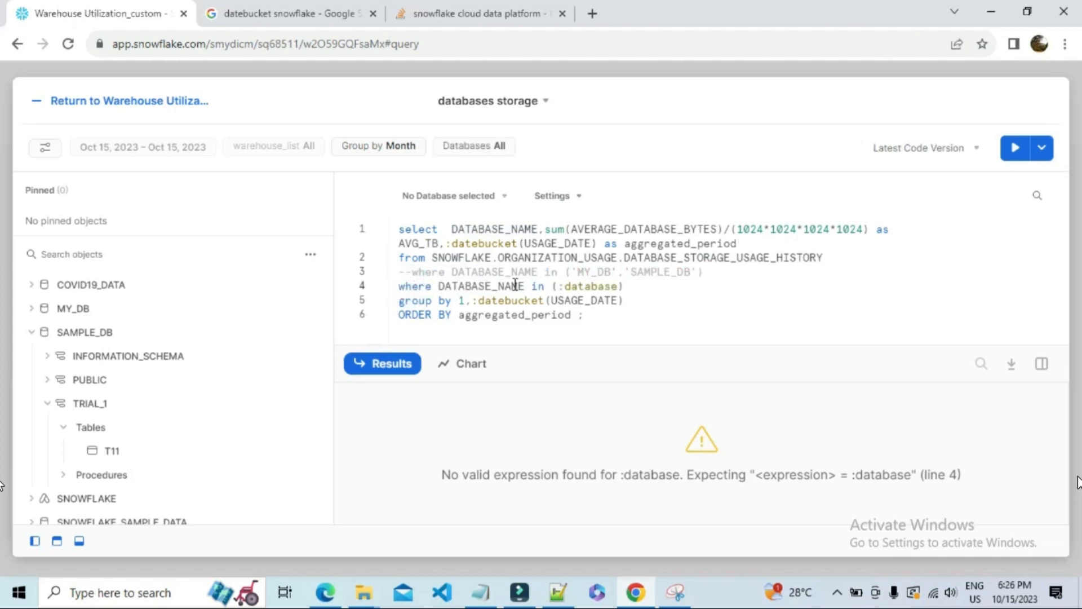
pyautogui.click(518, 286)
pyautogui.click(1012, 150)
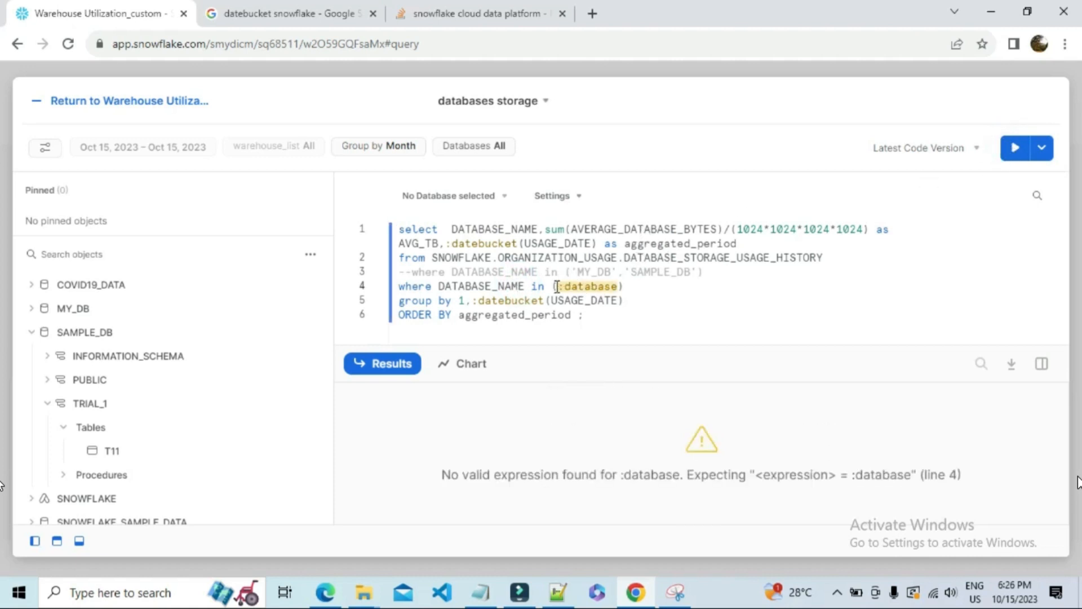
# - Rewrite the active filter condition as where DATABASE_NAME =:database and run the query
pyautogui.moveTo(556, 286); pyautogui.dragTo(534, 287)
pyautogui.press('BackSpace')
pyautogui.write('=')
pyautogui.click(609, 285)
pyautogui.press('BackSpace')
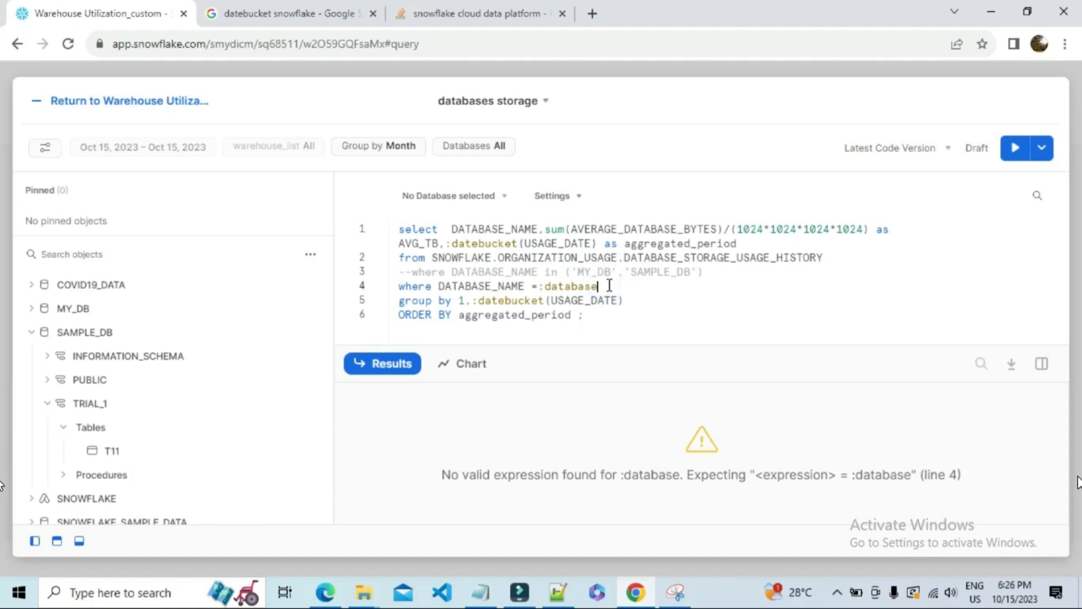
pyautogui.click(1015, 147)
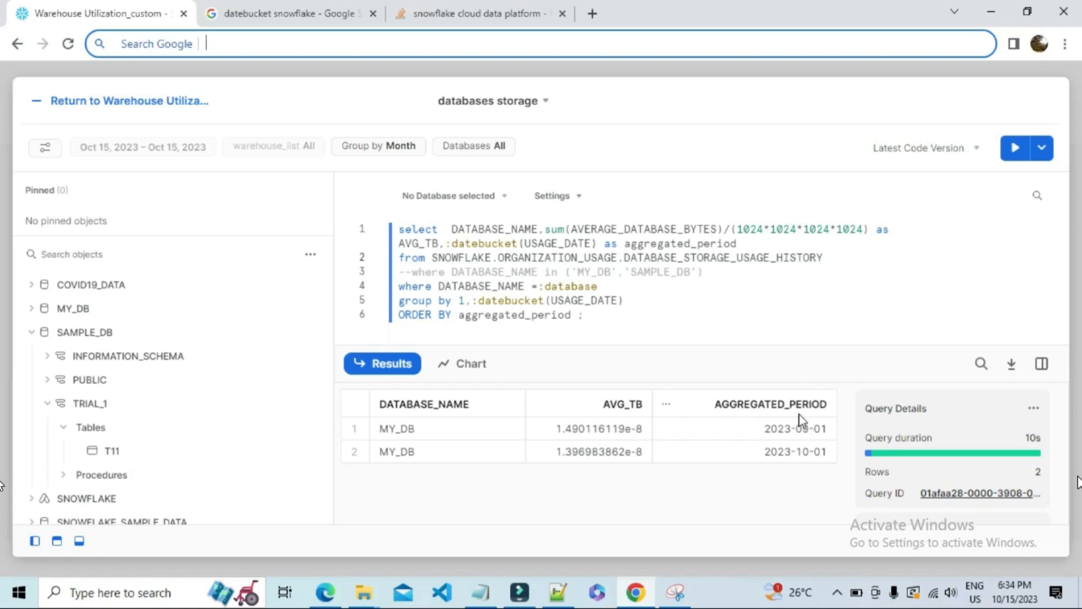
# - Set the Databases filter to SAMPLE_DB and apply it to the databases storage query
pyautogui.doubleClick(568, 288)
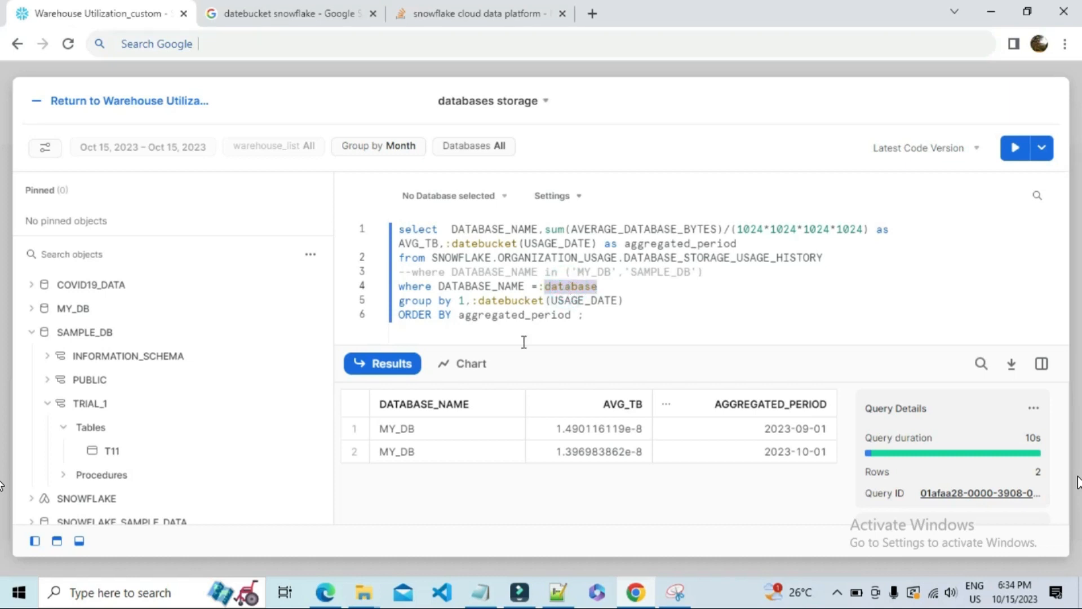
pyautogui.click(489, 148)
pyautogui.click(428, 302)
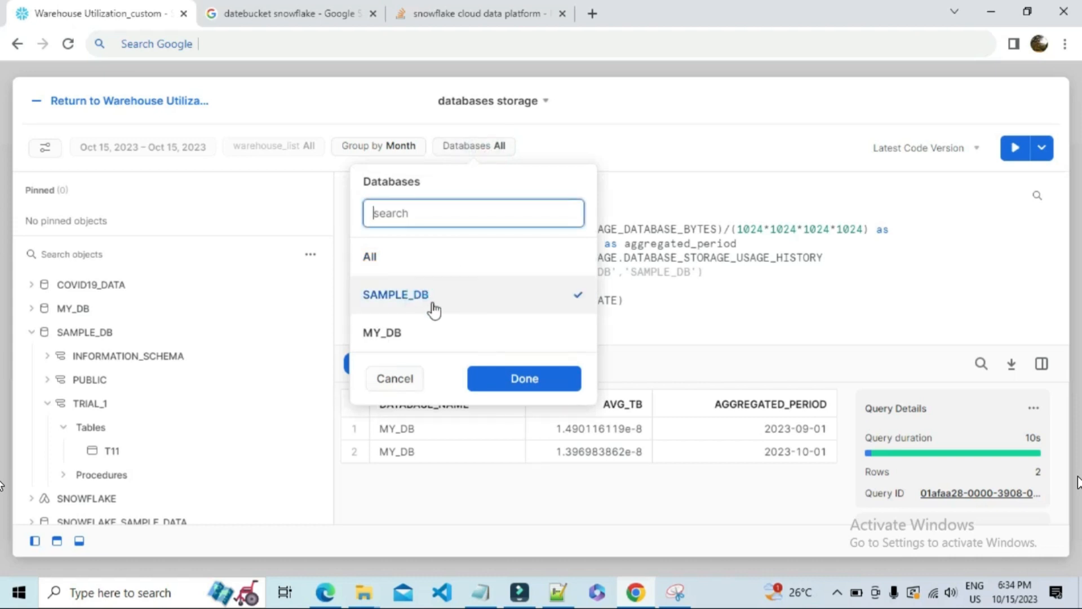
pyautogui.click(525, 378)
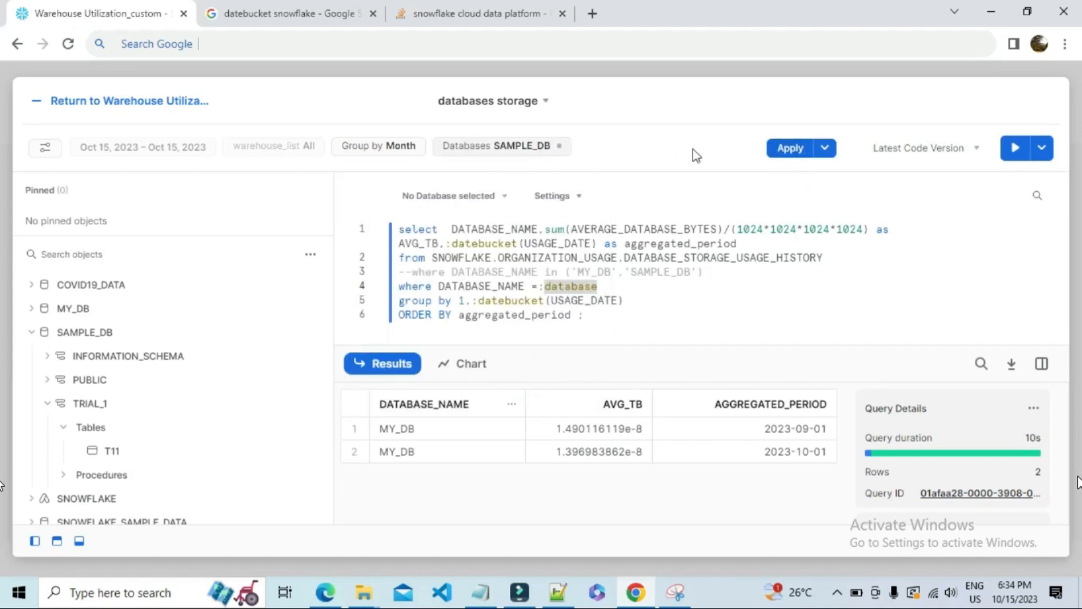
pyautogui.click(791, 156)
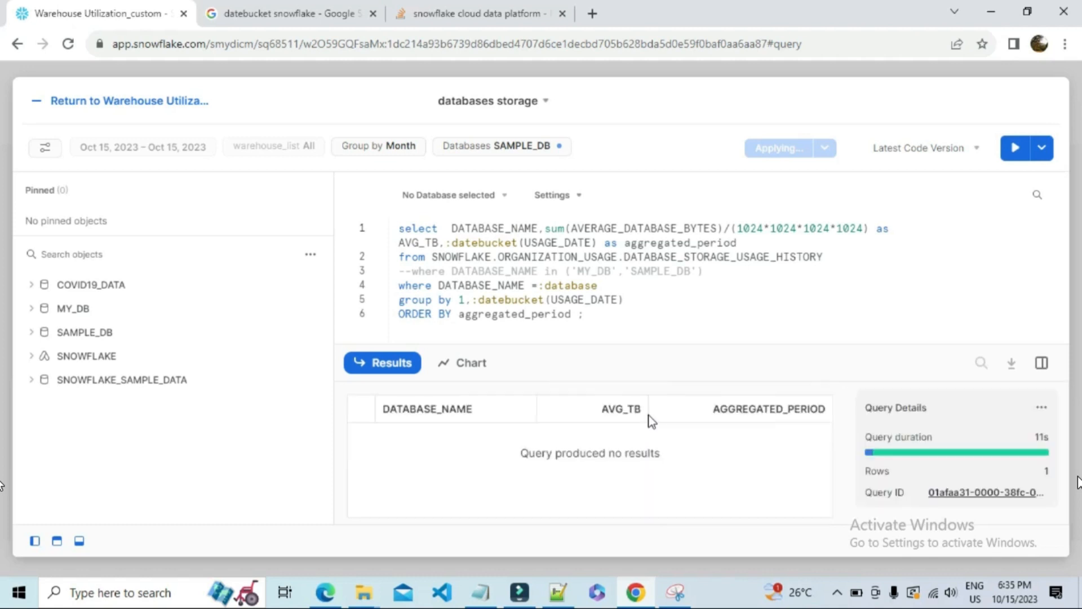
# - Add MY_DB to the Databases filter selection alongside SAMPLE_DB
pyautogui.click(510, 149)
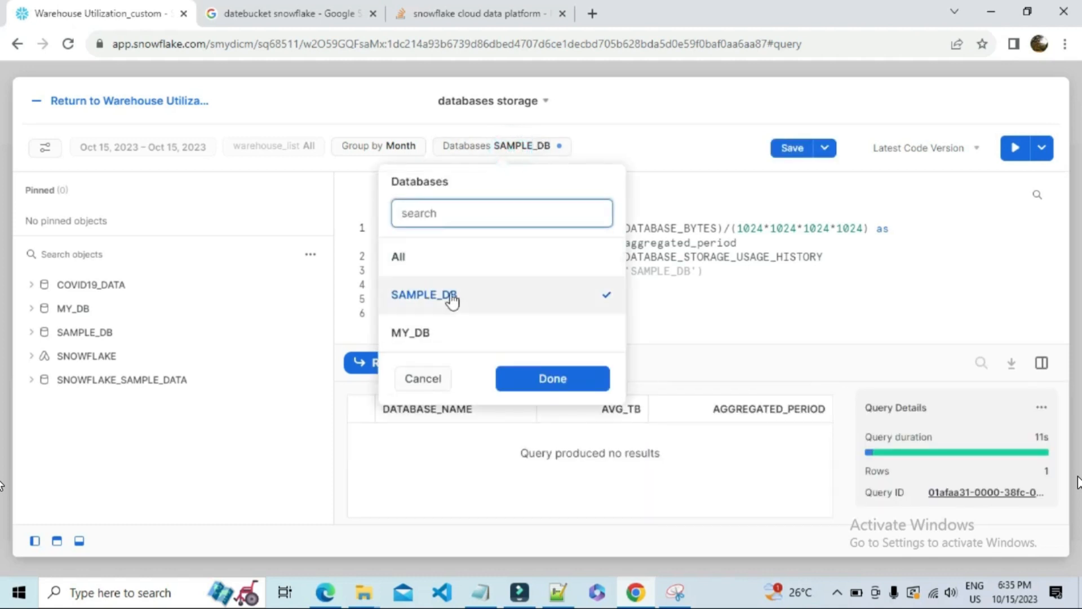
pyautogui.click(426, 334)
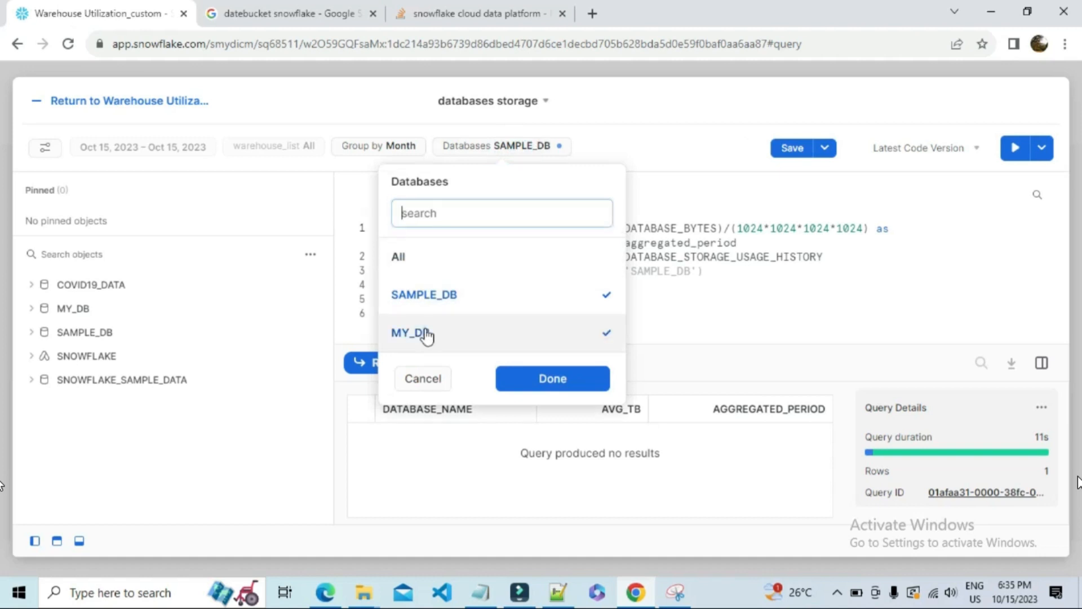
pyautogui.click(558, 379)
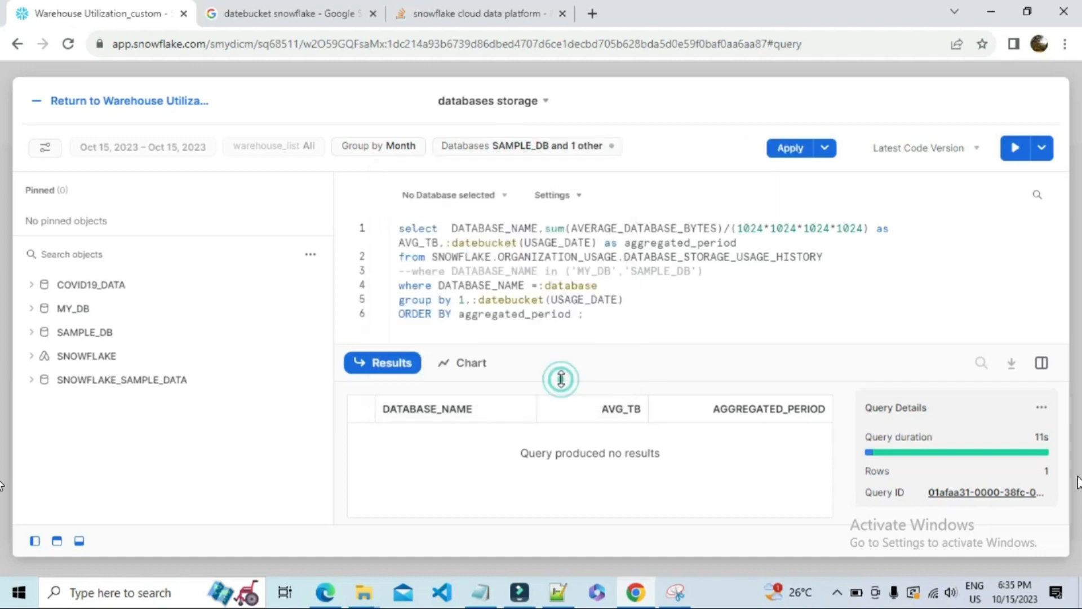
# - Apply the SAMPLE_DB and MY_DB selection of the Databases filter to the databases storage query
pyautogui.click(792, 148)
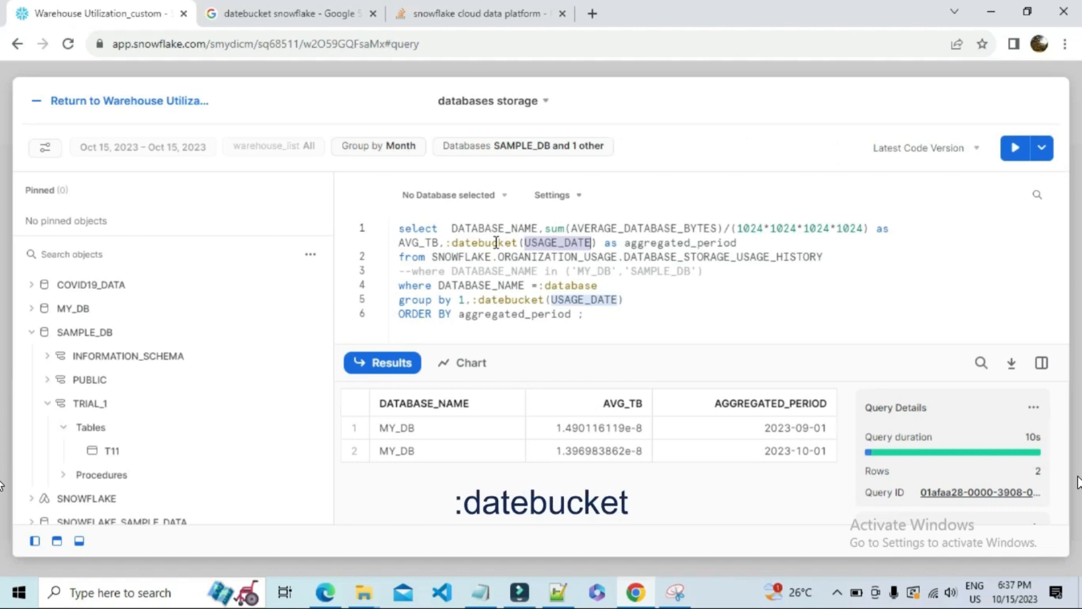
# - Examine how the query uses :datebucket on USAGE_DATE and which date bucket options the Group by filter offers
pyautogui.doubleClick(481, 243)
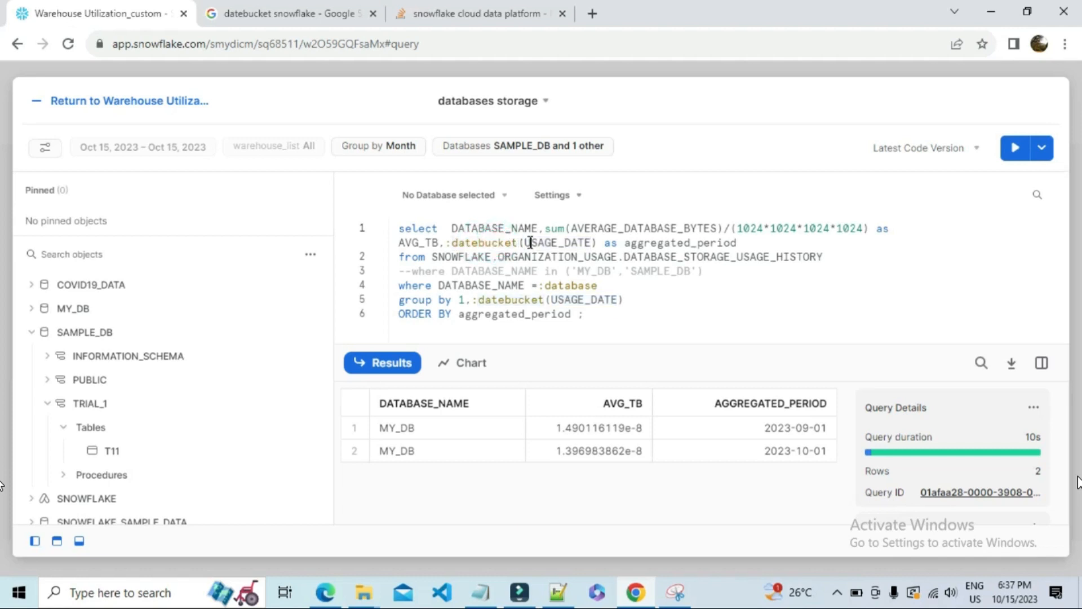
pyautogui.doubleClick(530, 243)
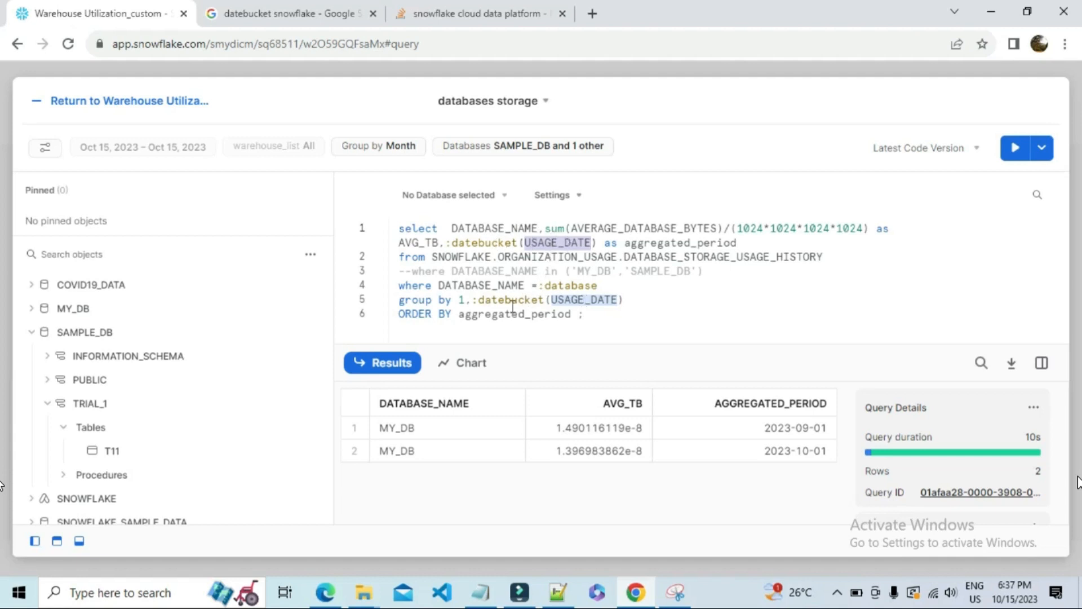
pyautogui.click(387, 148)
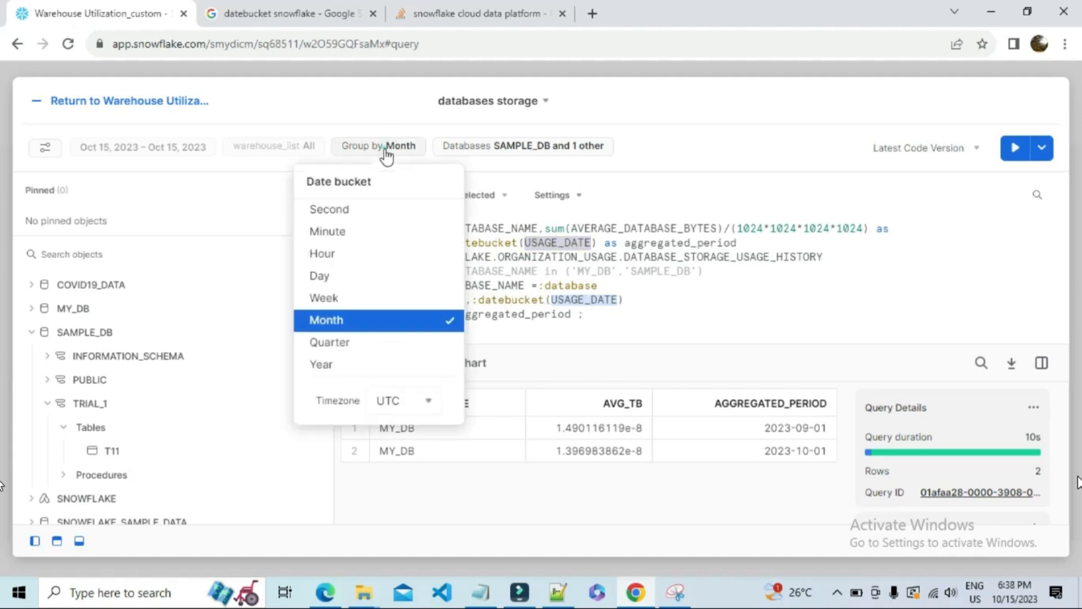
pyautogui.click(595, 258)
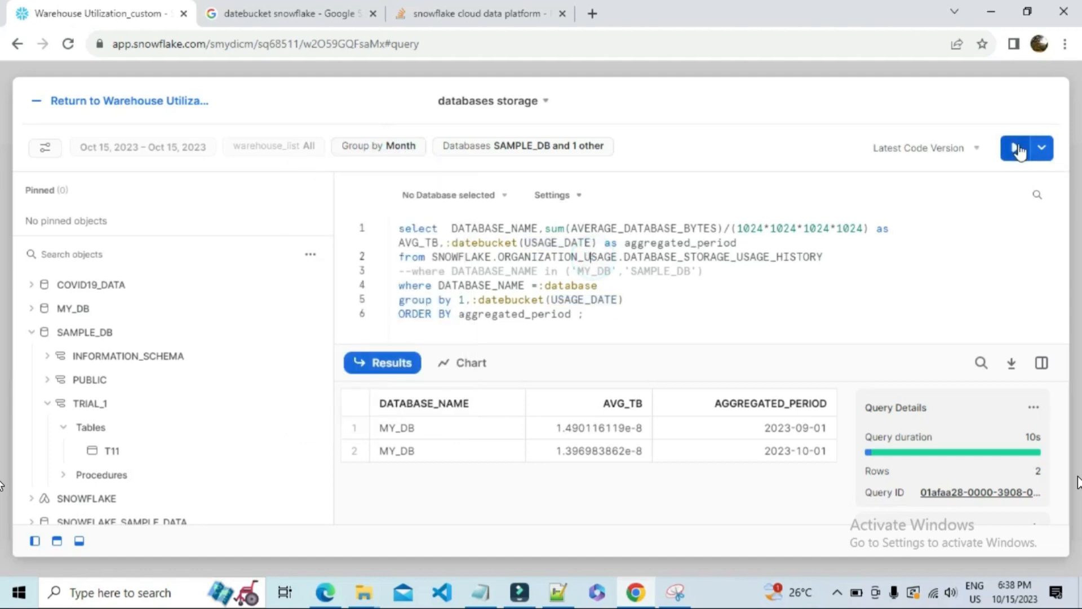
# - Show the databases storage results as a chart and return to the Warehouse Utilization_custom dashboard
pyautogui.click(466, 377)
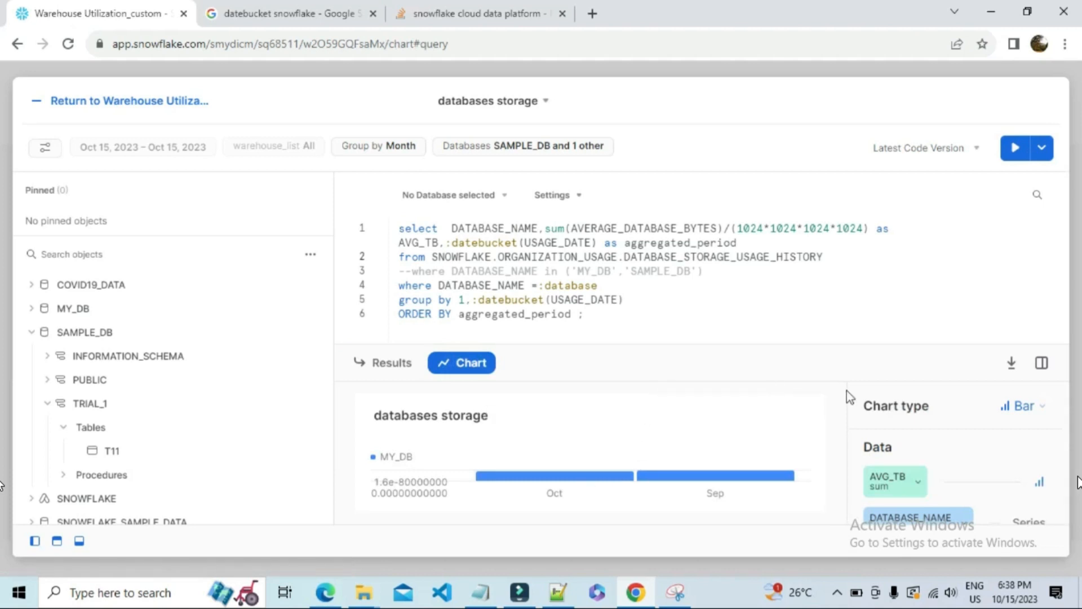
pyautogui.click(662, 350)
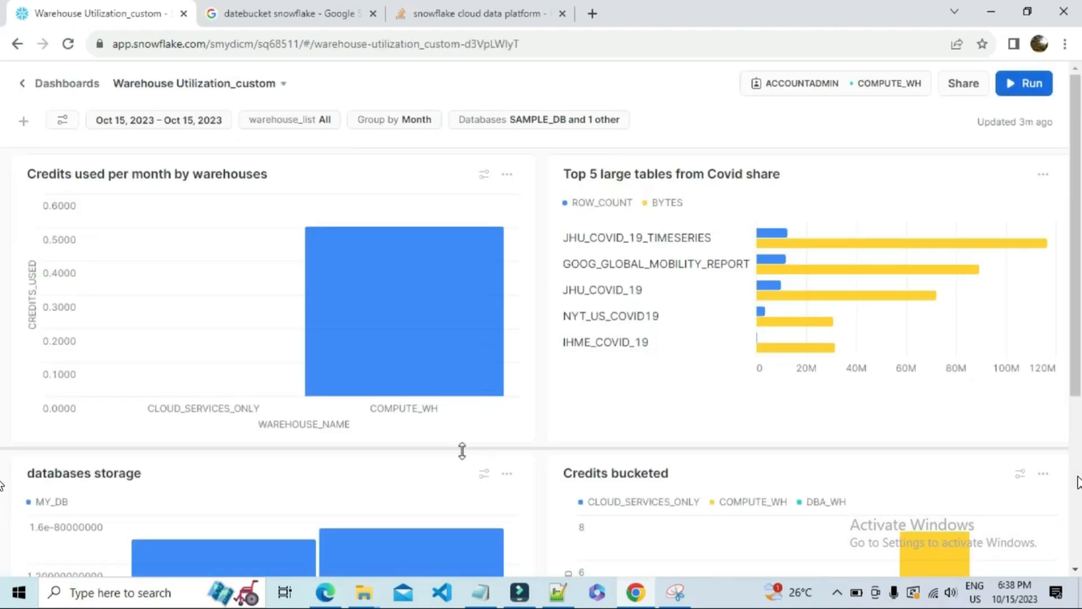
# - Check the options of the Databases, Group by and warehouse_list filters and which dashboard tiles each one affects
pyautogui.click(496, 121)
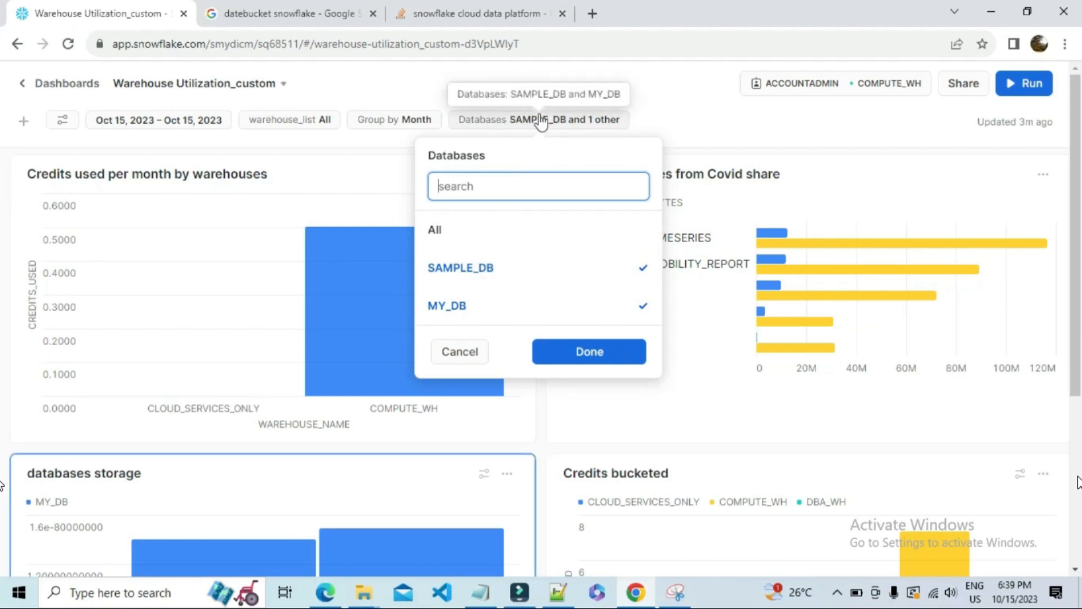
pyautogui.click(406, 121)
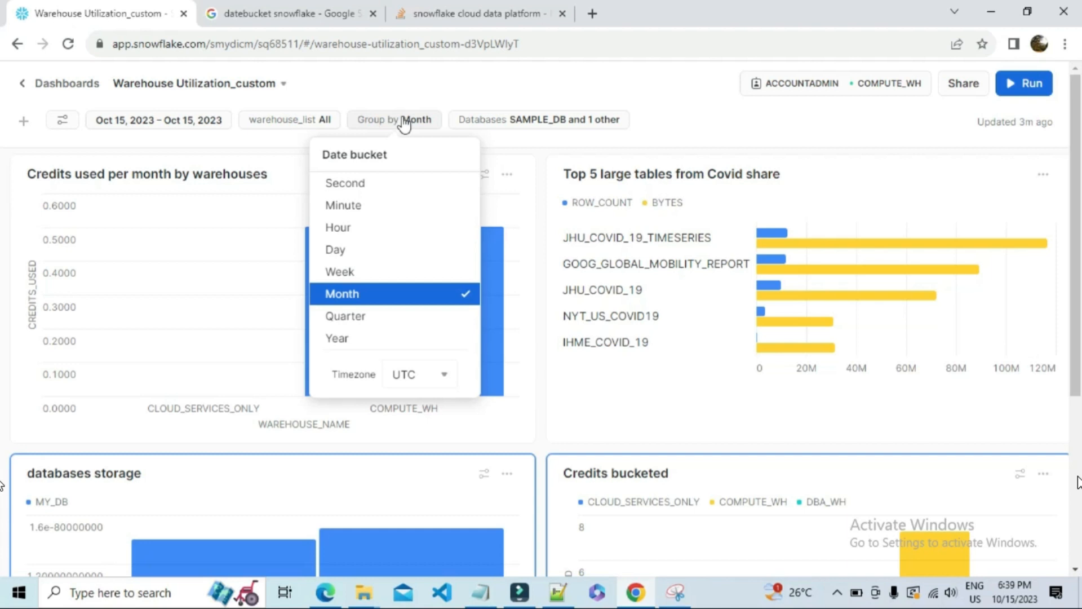
pyautogui.click(383, 81)
pyautogui.click(301, 123)
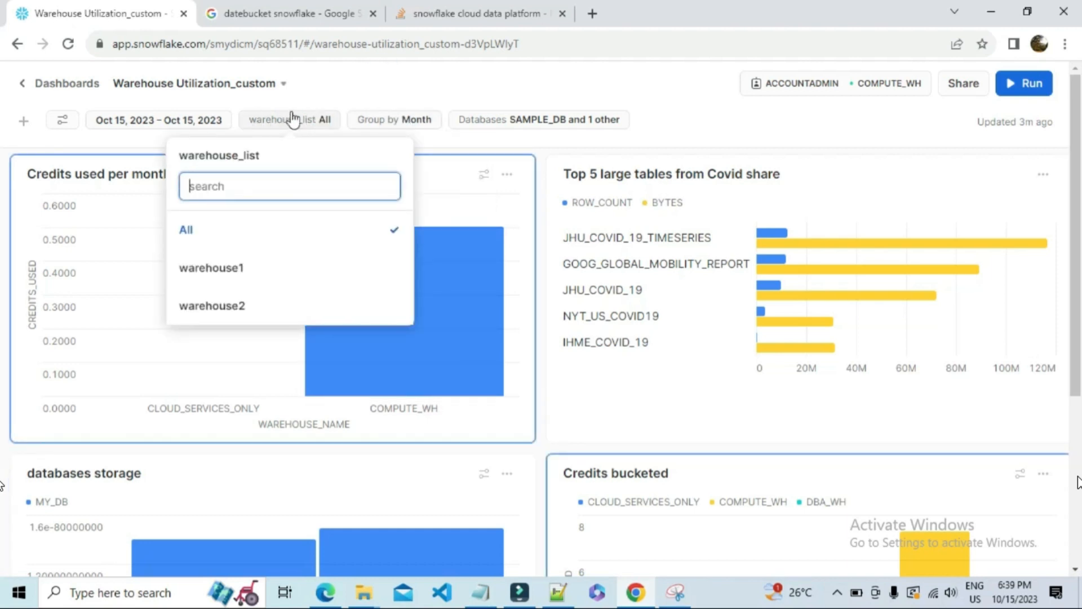
pyautogui.click(339, 93)
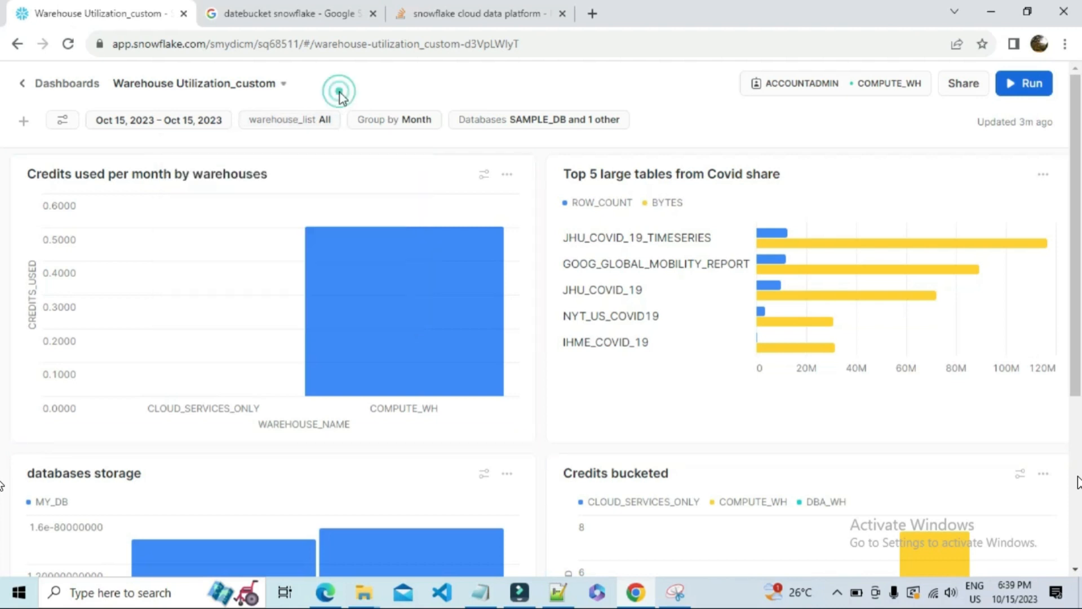
pyautogui.click(313, 122)
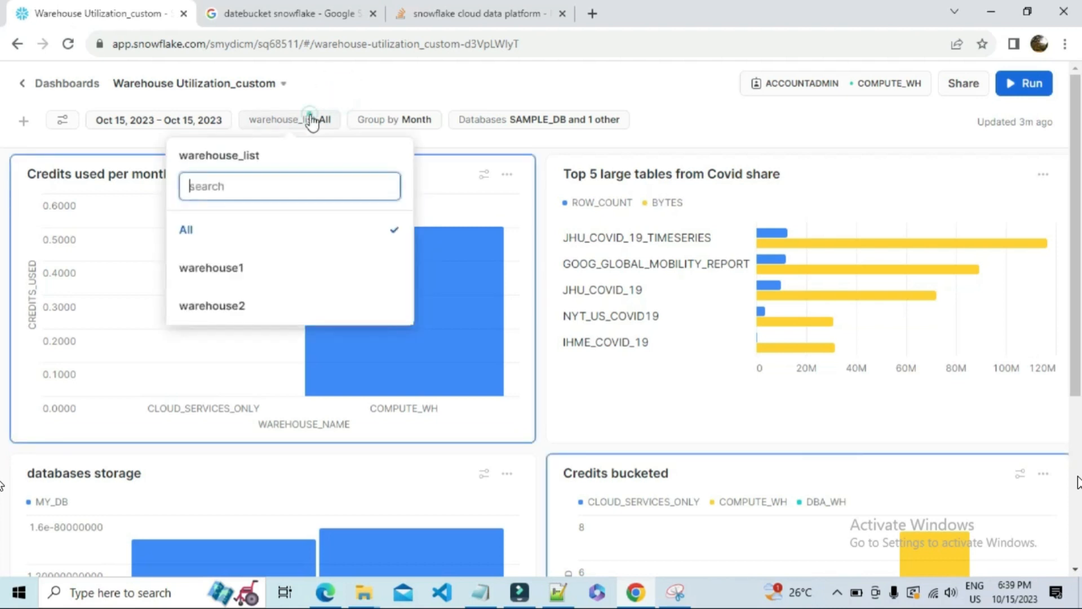
pyautogui.click(319, 97)
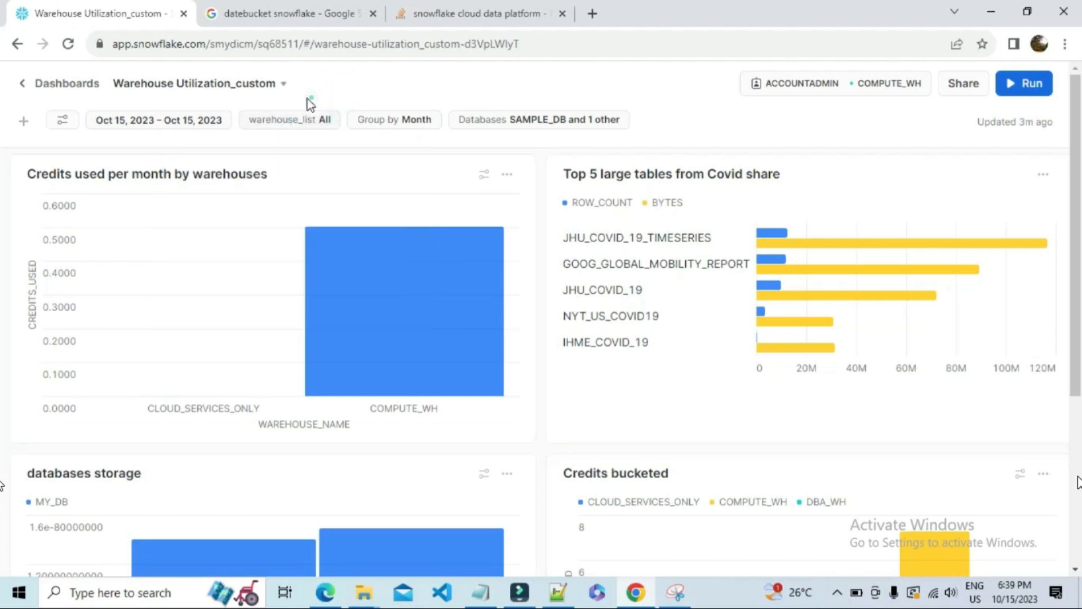
# - Open the :warehouse_lst filter for editing from the filters list and review its name, keyword, role, warehouse and options source
pyautogui.click(63, 119)
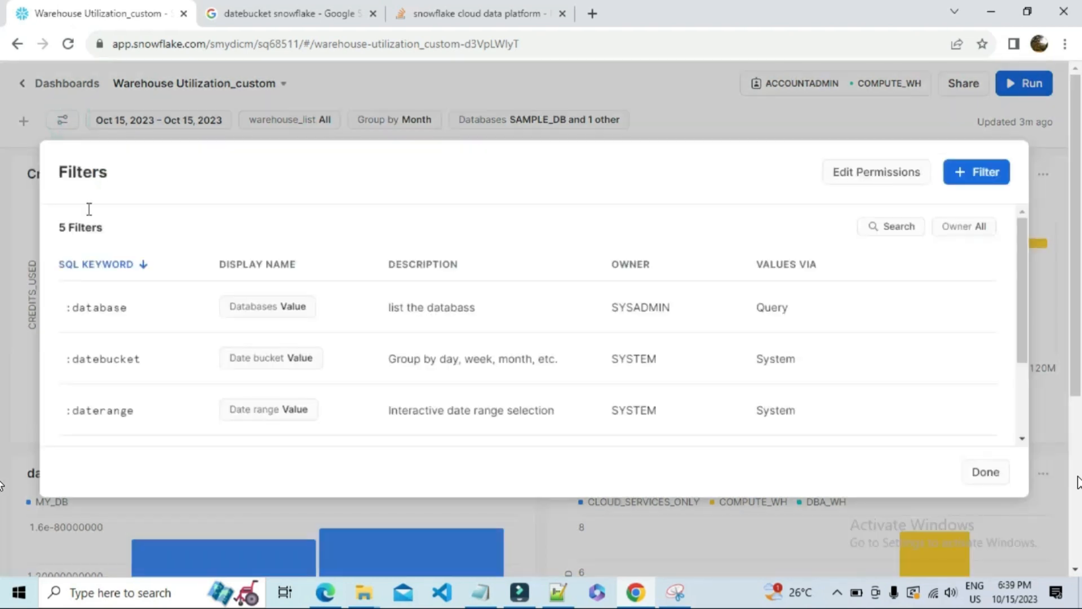
pyautogui.scroll(-2, 123, 372)
pyautogui.scroll(-1, 146, 394)
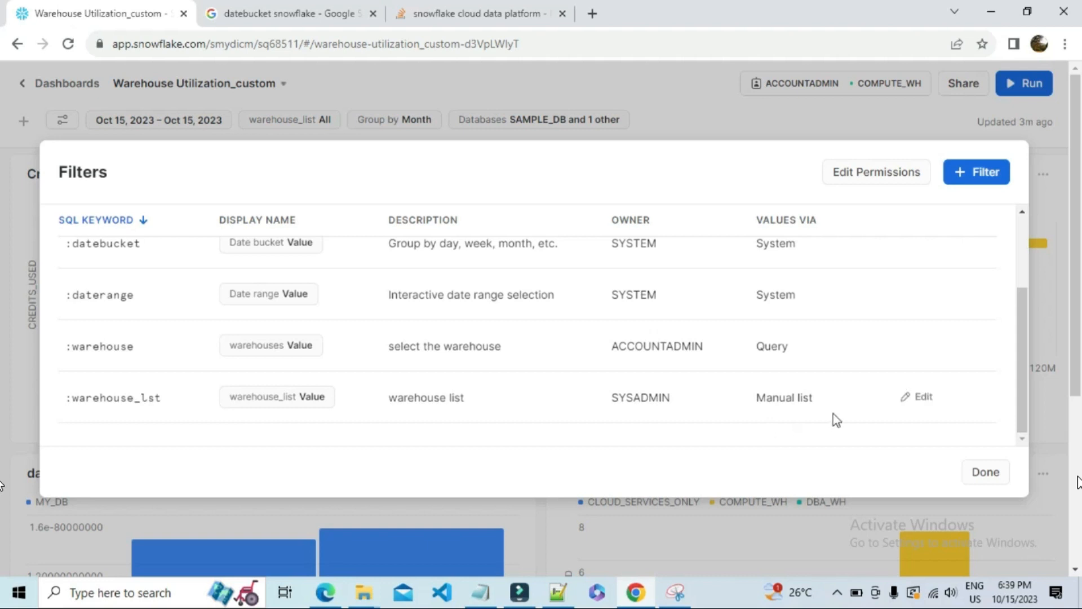
pyautogui.click(895, 404)
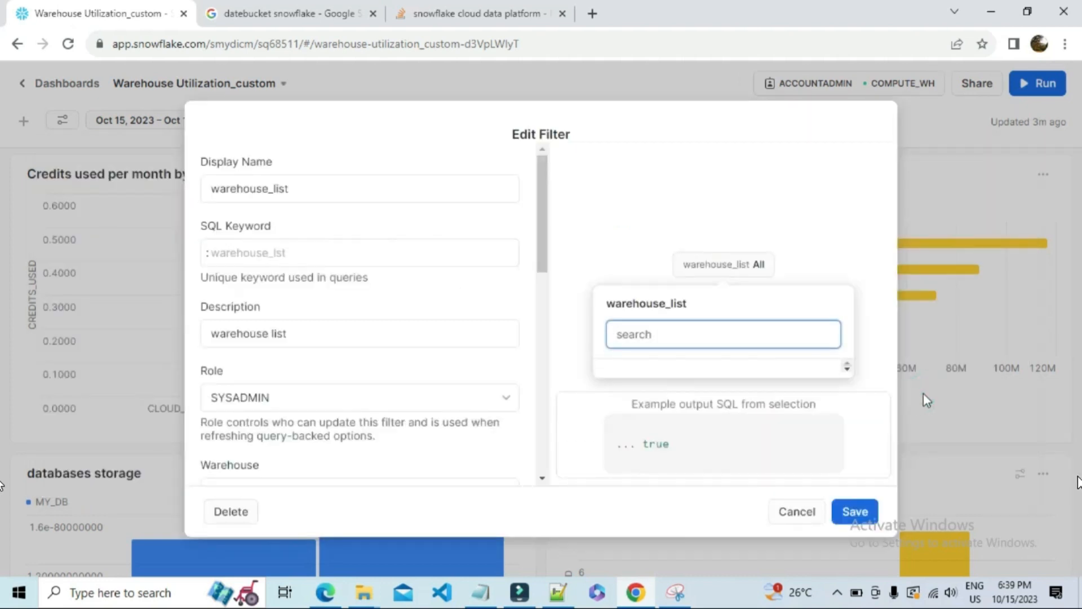
pyautogui.doubleClick(304, 196)
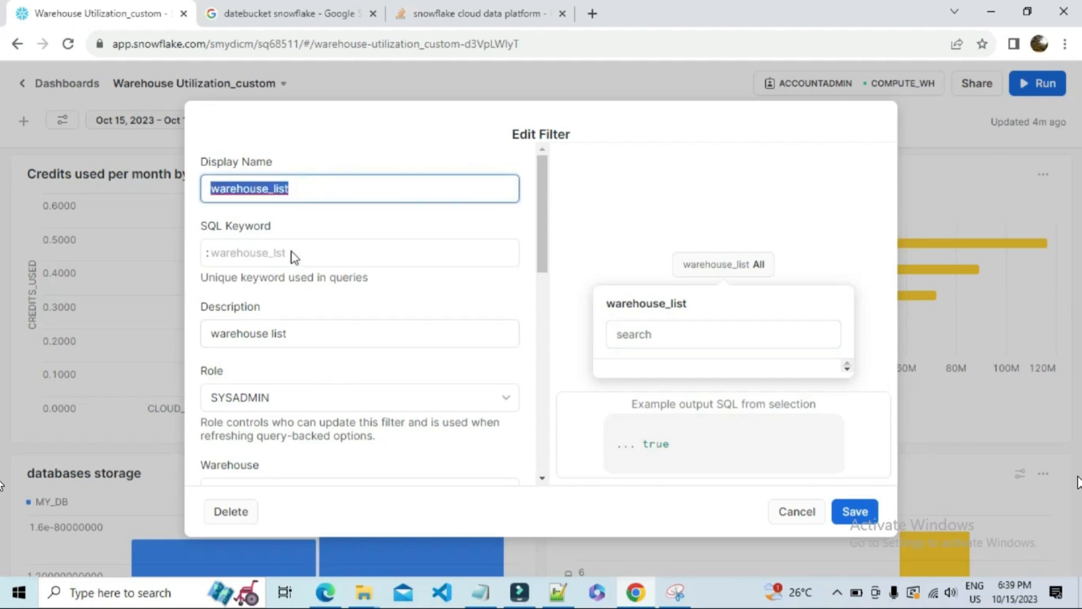
pyautogui.scroll(-1, 339, 271)
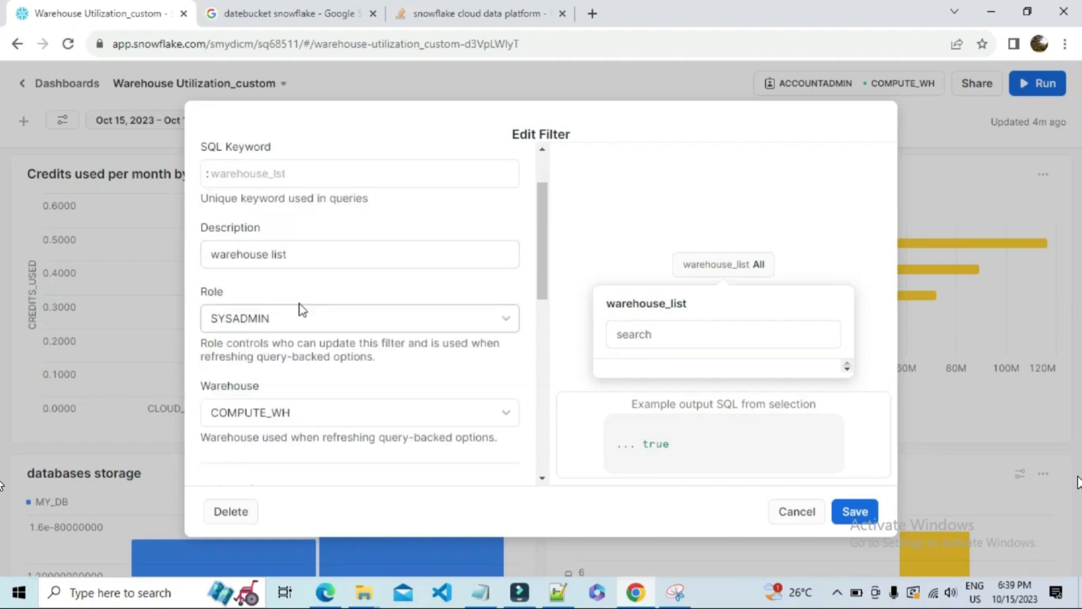
pyautogui.scroll(-2, 321, 305)
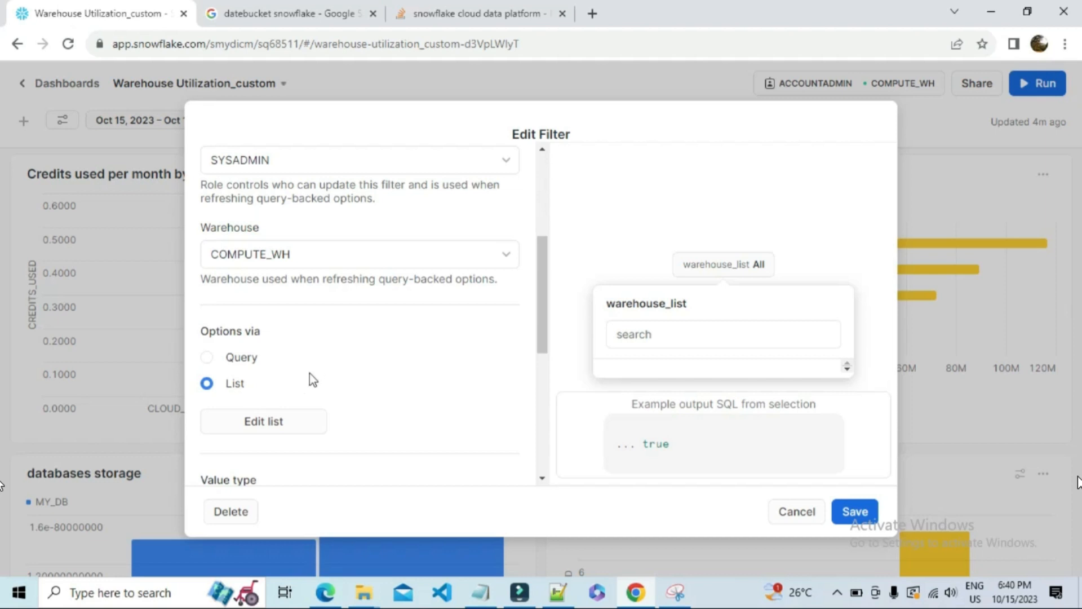
# - Review the name and value pairs in the manual option list of the :warehouse_lst filter and save the list
pyautogui.click(261, 423)
pyautogui.click(474, 279)
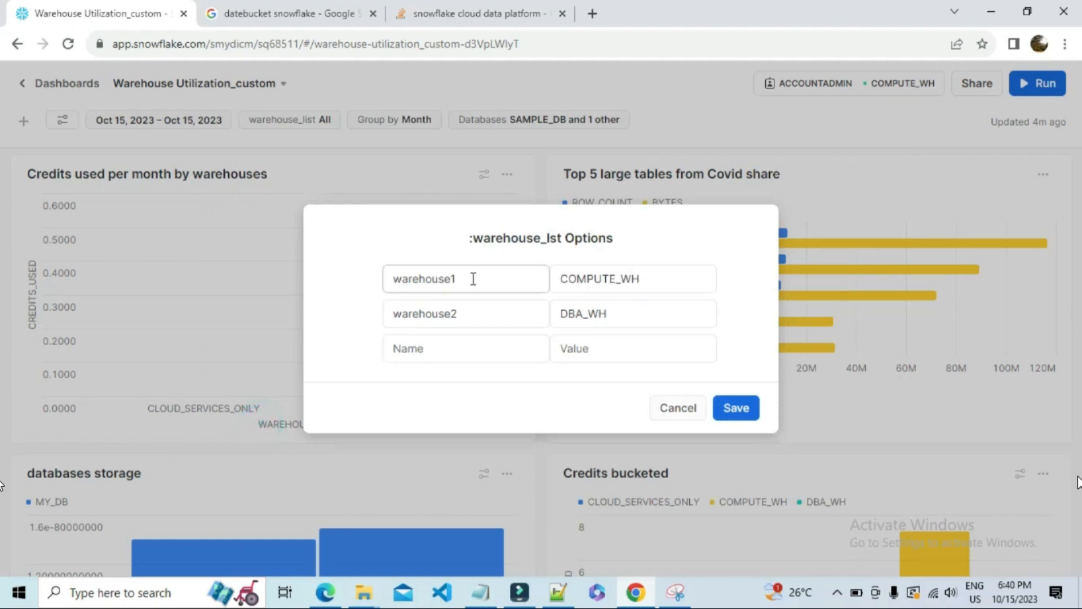
pyautogui.doubleClick(472, 278)
pyautogui.moveTo(587, 278); pyautogui.dragTo(642, 278)
pyautogui.doubleClick(473, 312)
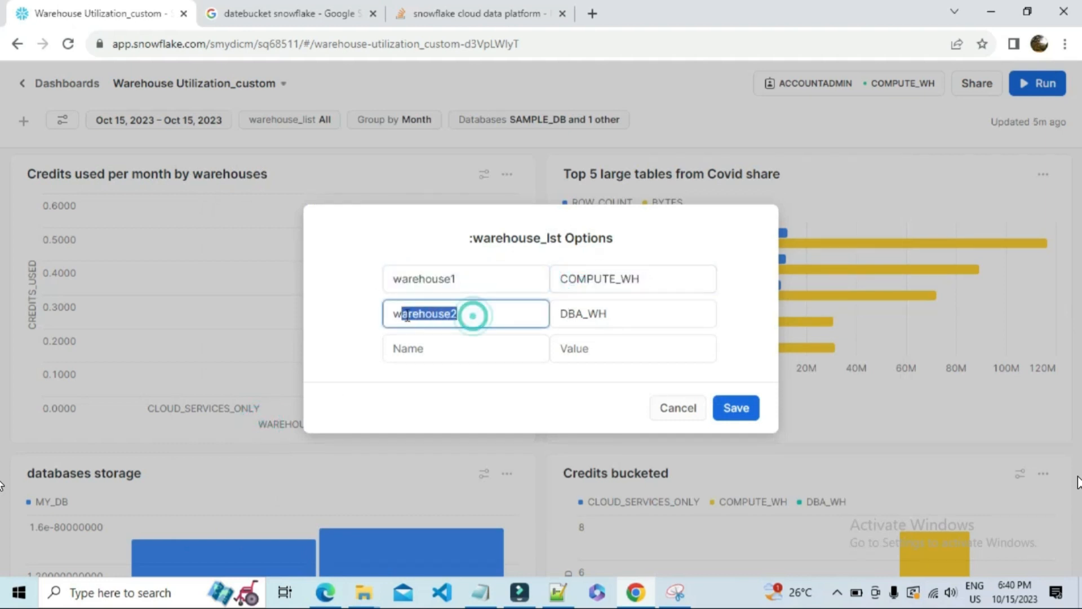
pyautogui.click(612, 314)
pyautogui.doubleClick(613, 314)
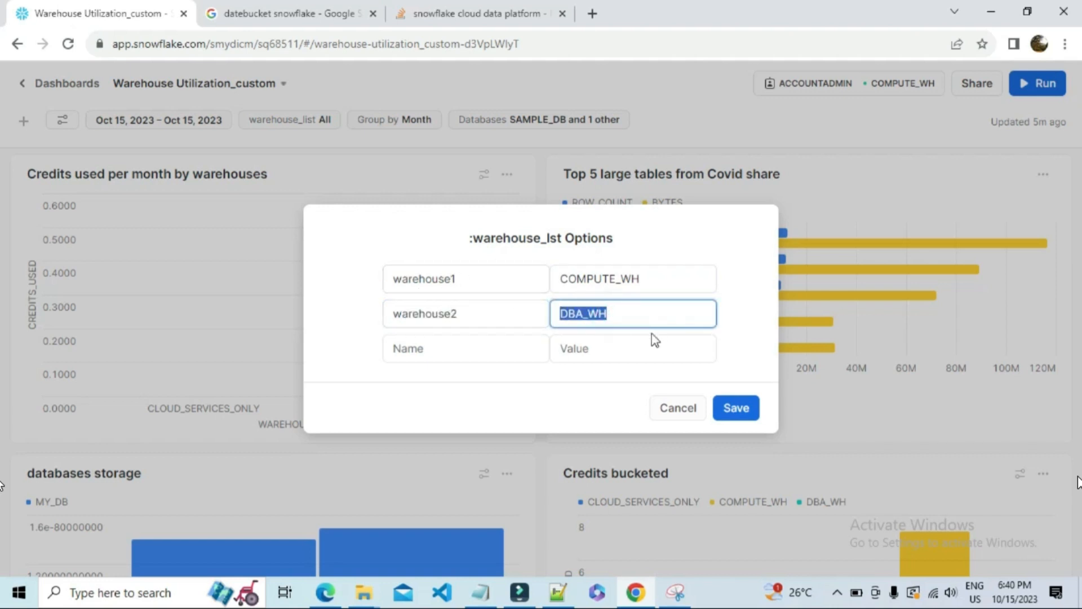
pyautogui.click(733, 408)
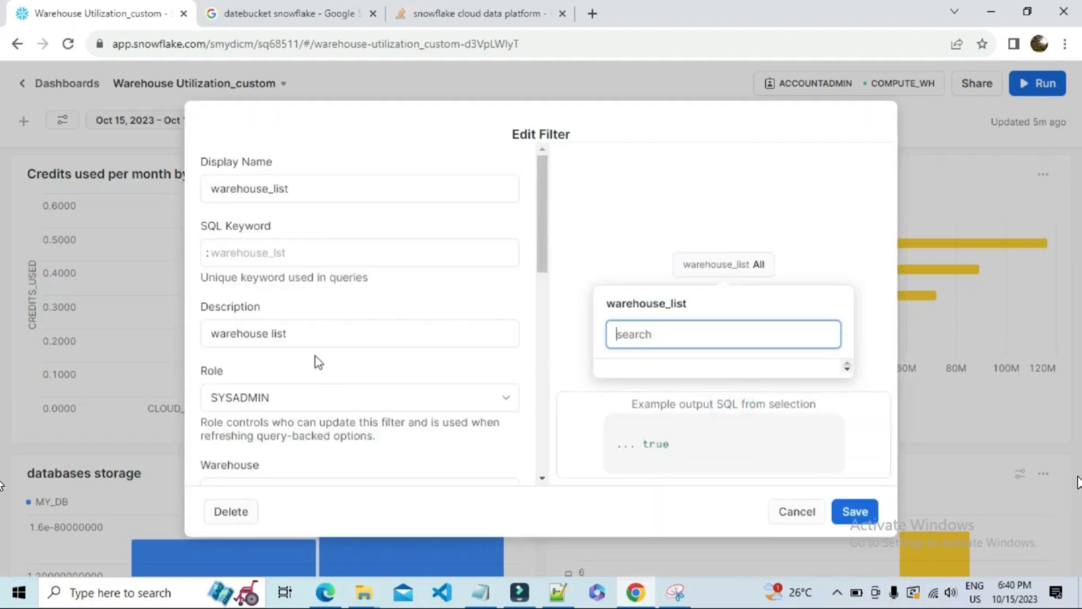
# - Review the value type, multiple-selection, "All" and "Other" settings of the warehouse_list filter and save it
pyautogui.scroll(-8, 315, 361)
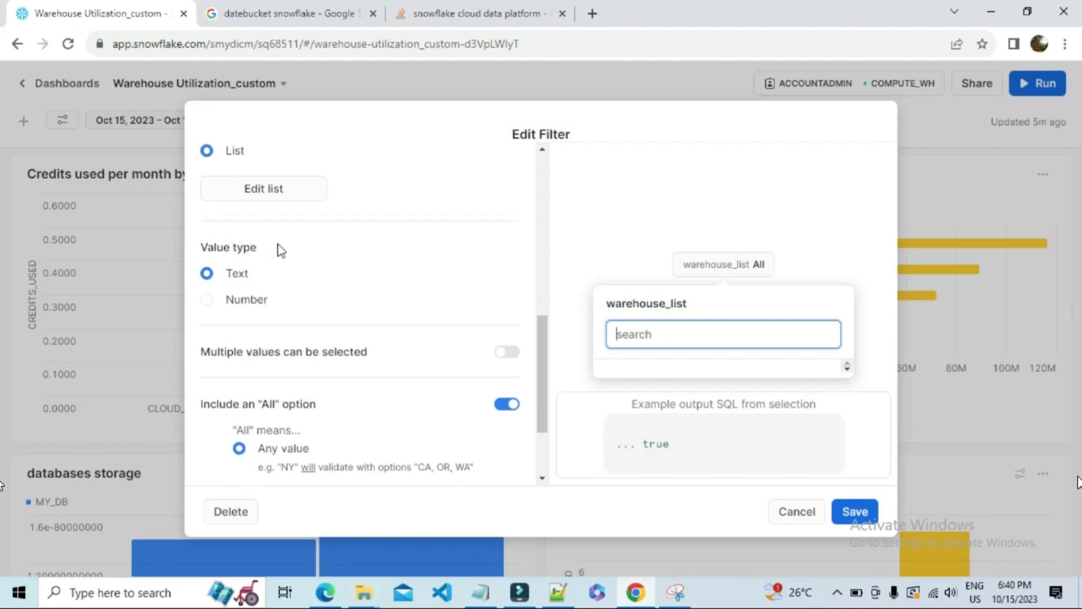
pyautogui.scroll(2, 265, 236)
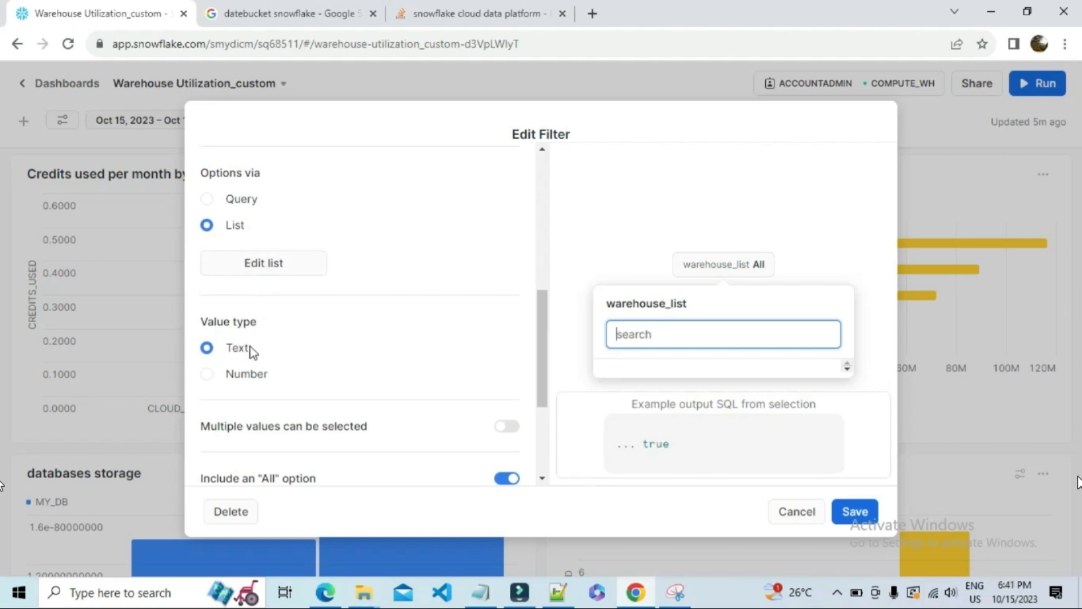
pyautogui.scroll(-3, 252, 352)
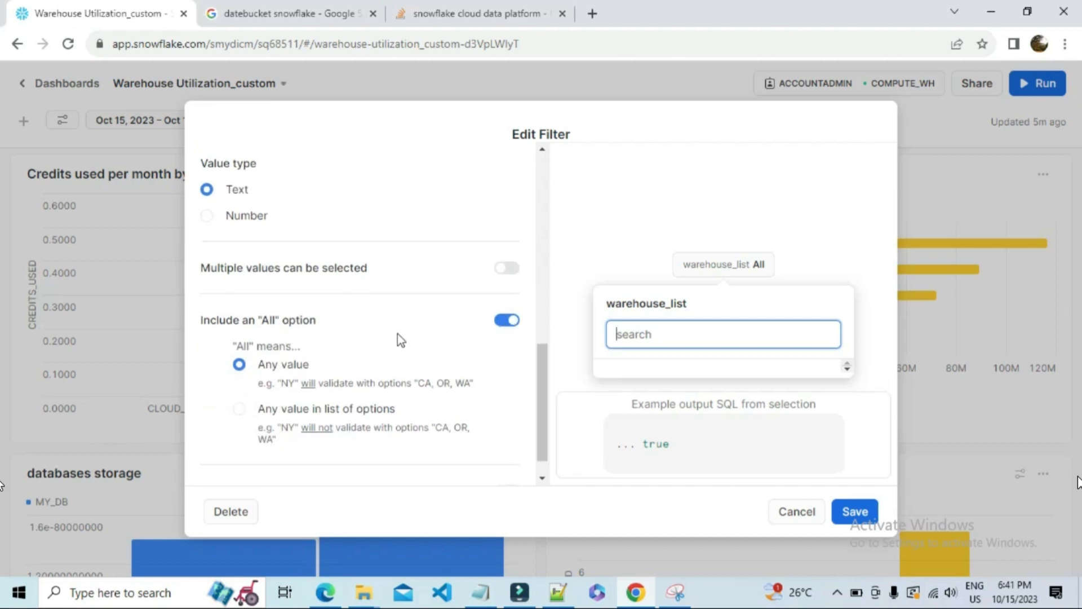
pyautogui.scroll(-1, 464, 320)
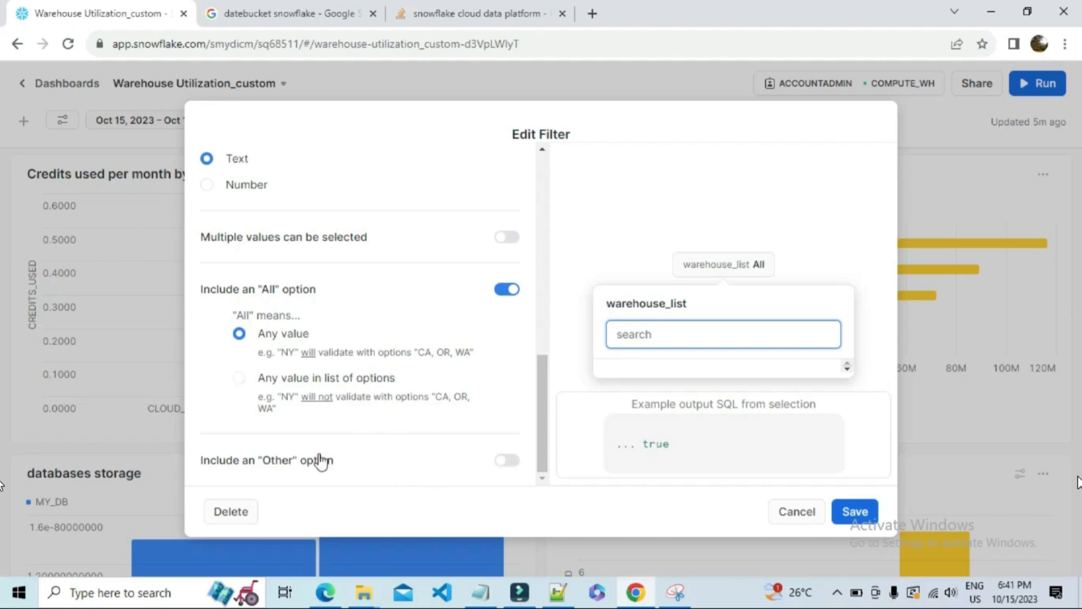
pyautogui.click(846, 509)
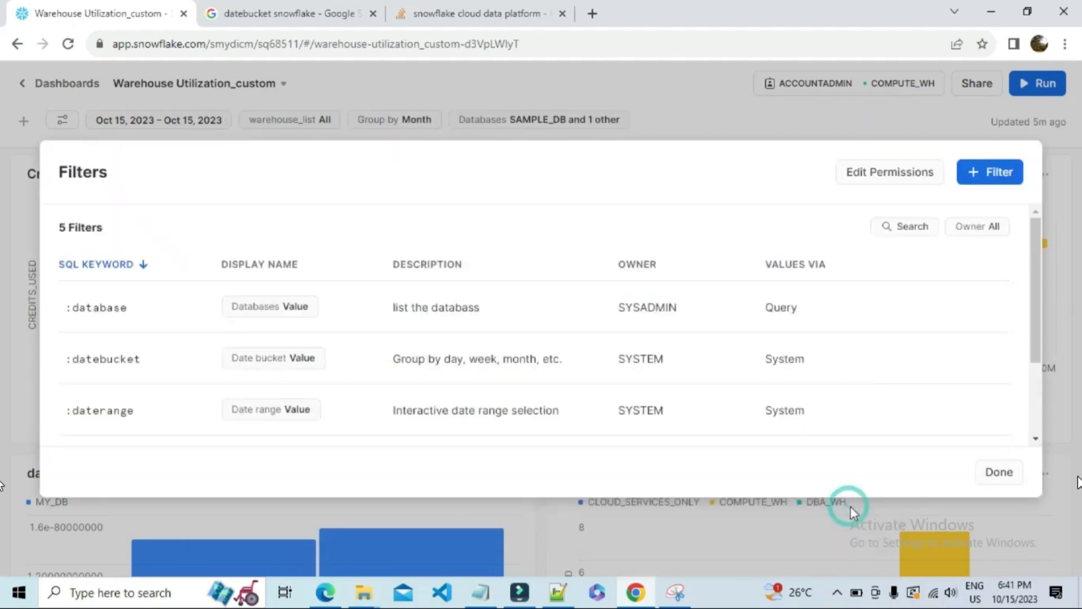
# - Examine the SQL keywords, owners and value sources of the database, datebucket, daterange and warehouse filters in the filters list
pyautogui.click(908, 226)
pyautogui.doubleClick(110, 312)
pyautogui.click(112, 366)
pyautogui.doubleClick(112, 361)
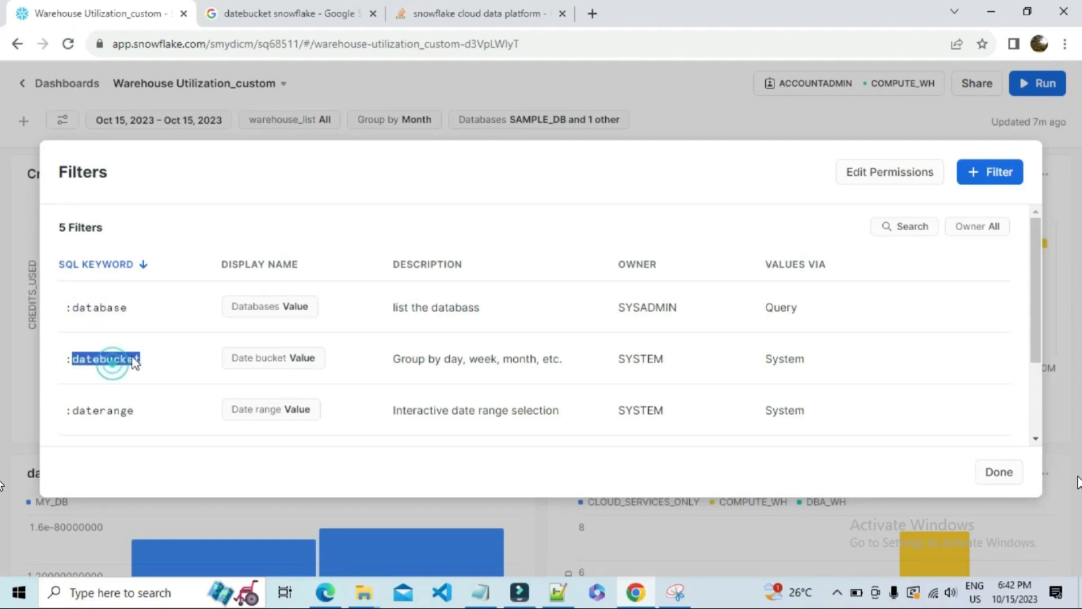
pyautogui.scroll(-2, 134, 362)
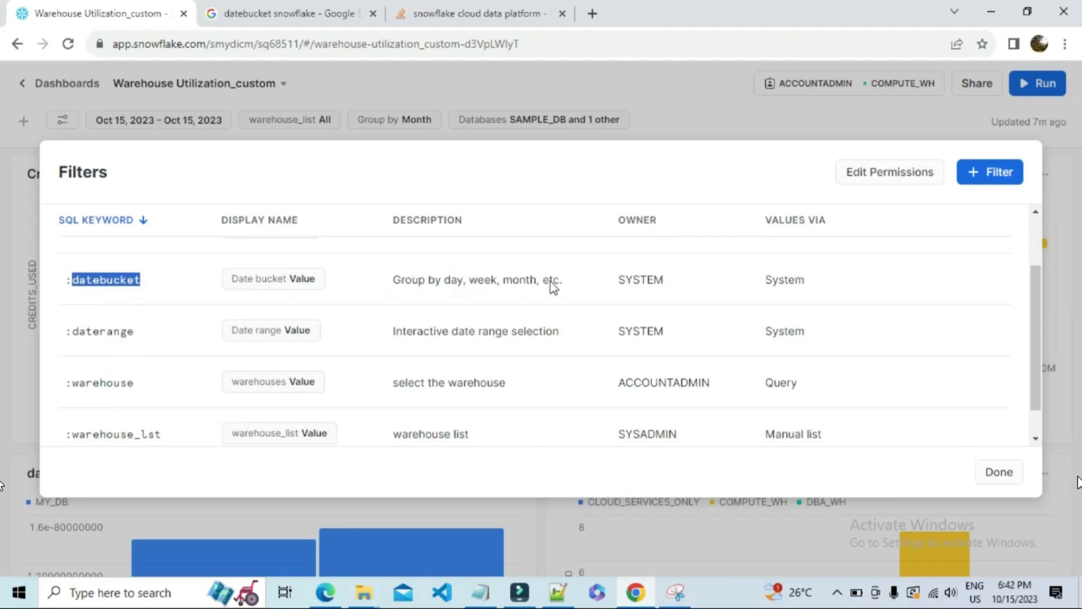
pyautogui.doubleClick(124, 336)
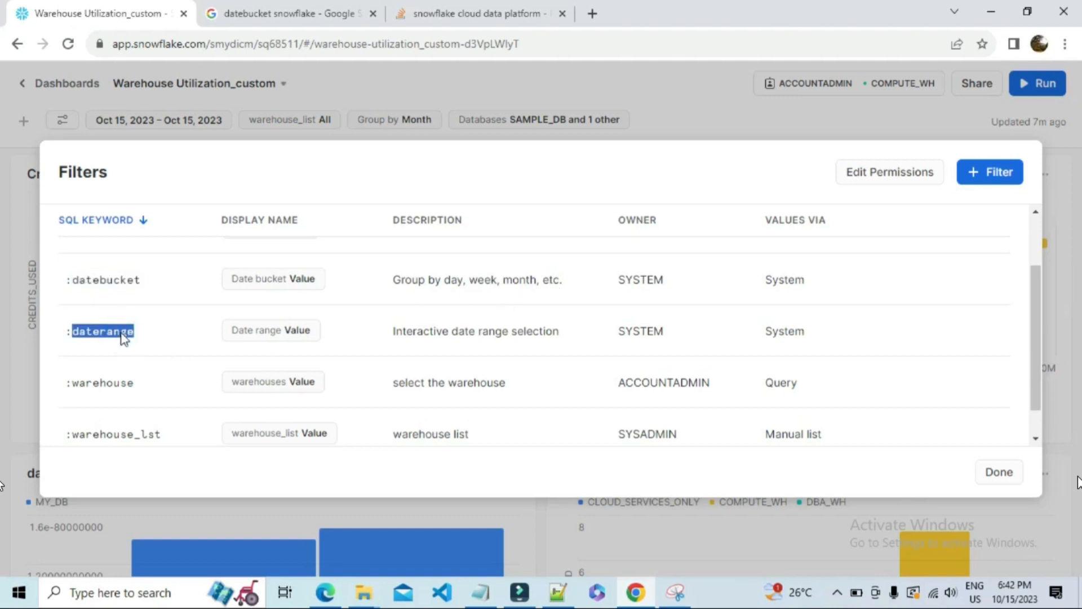
pyautogui.doubleClick(103, 383)
pyautogui.scroll(2, 104, 387)
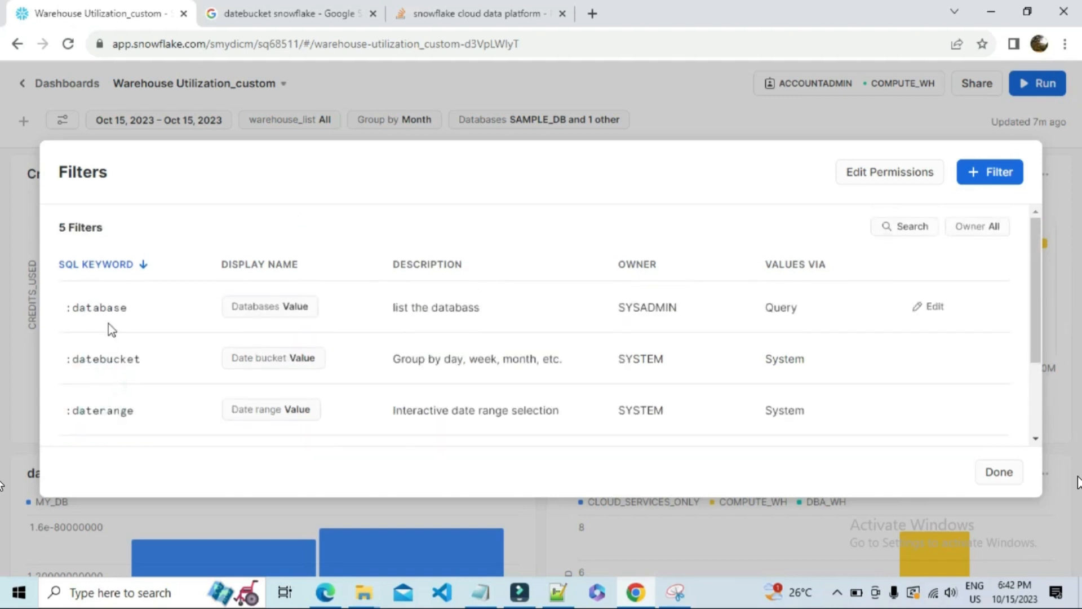
pyautogui.scroll(-2, 108, 318)
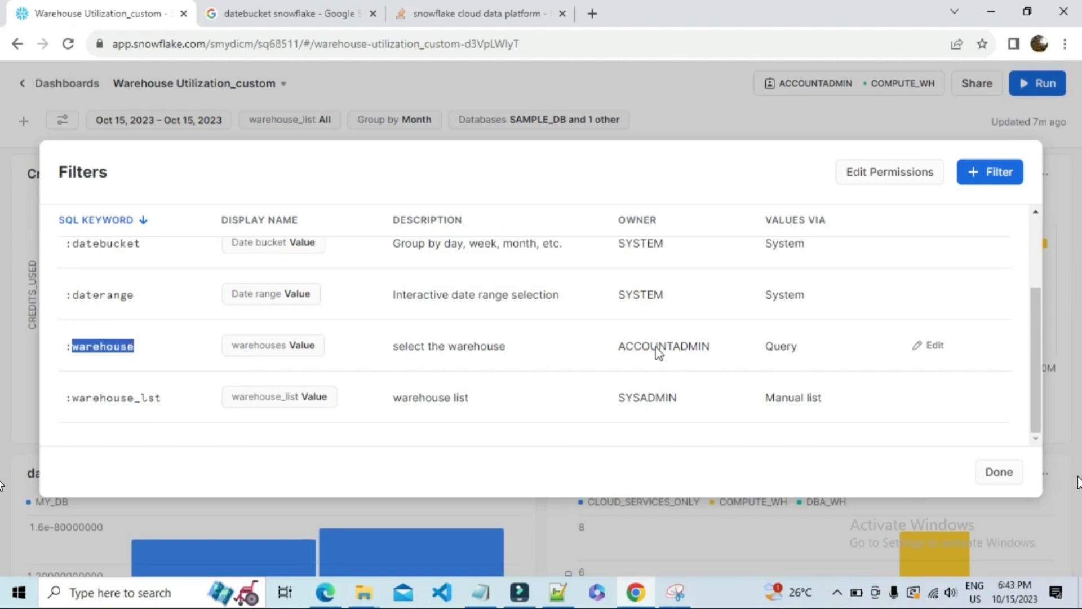
# - Open the :warehouse filter for editing and review its display name, keyword, role, warehouse and options source
pyautogui.click(933, 346)
pyautogui.click(275, 191)
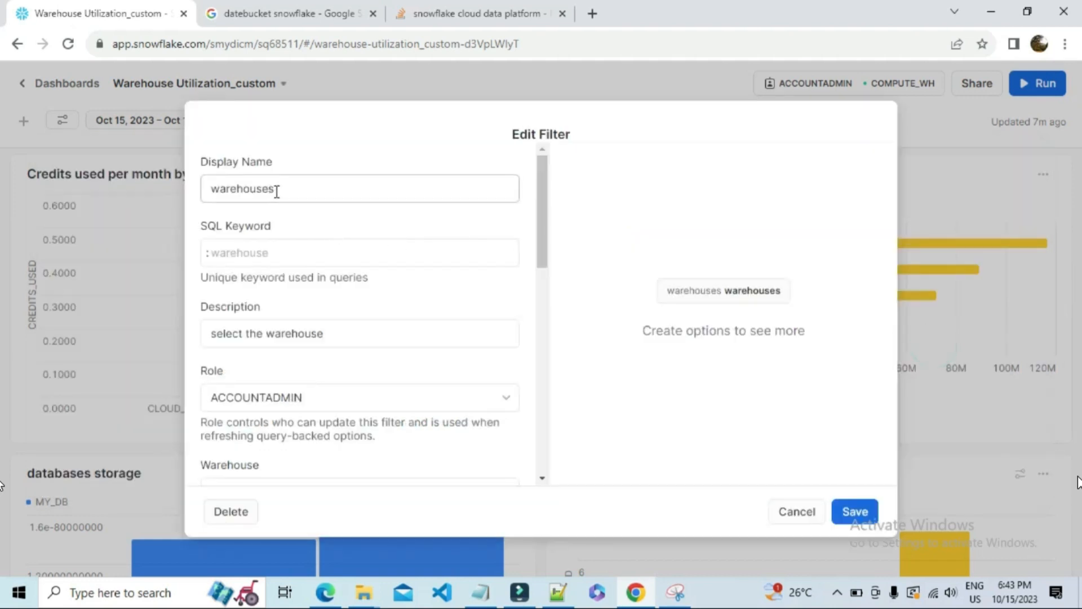
pyautogui.moveTo(276, 190); pyautogui.dragTo(203, 194)
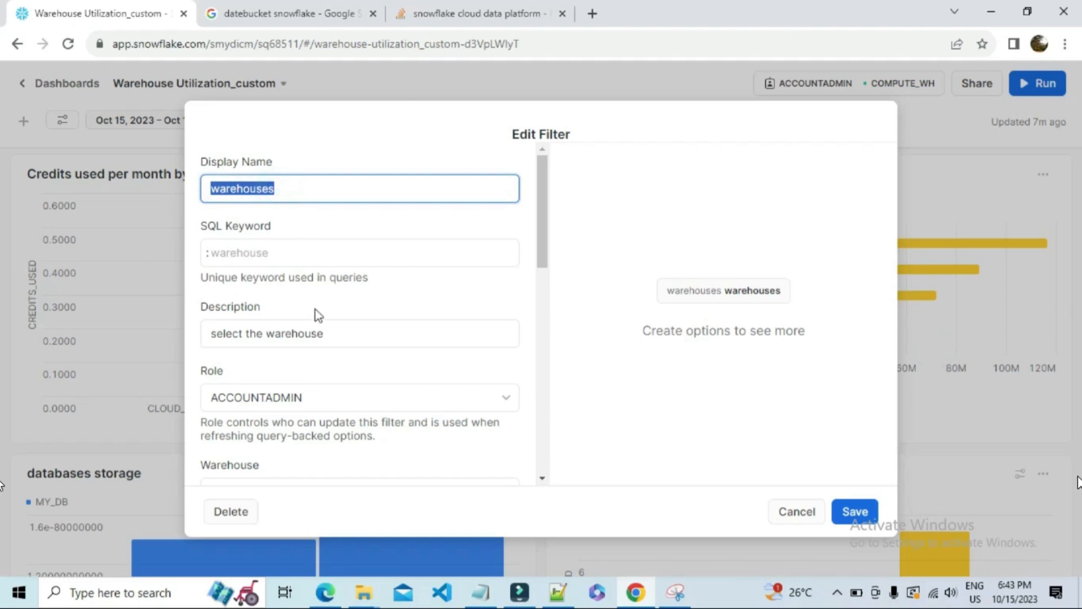
pyautogui.scroll(-3, 314, 316)
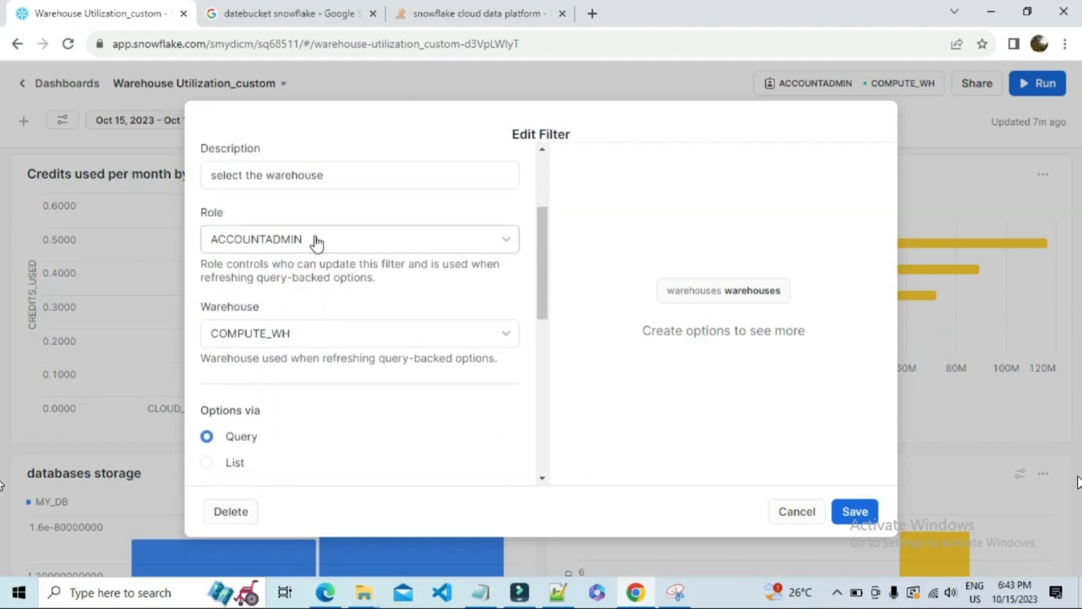
pyautogui.scroll(-1, 313, 310)
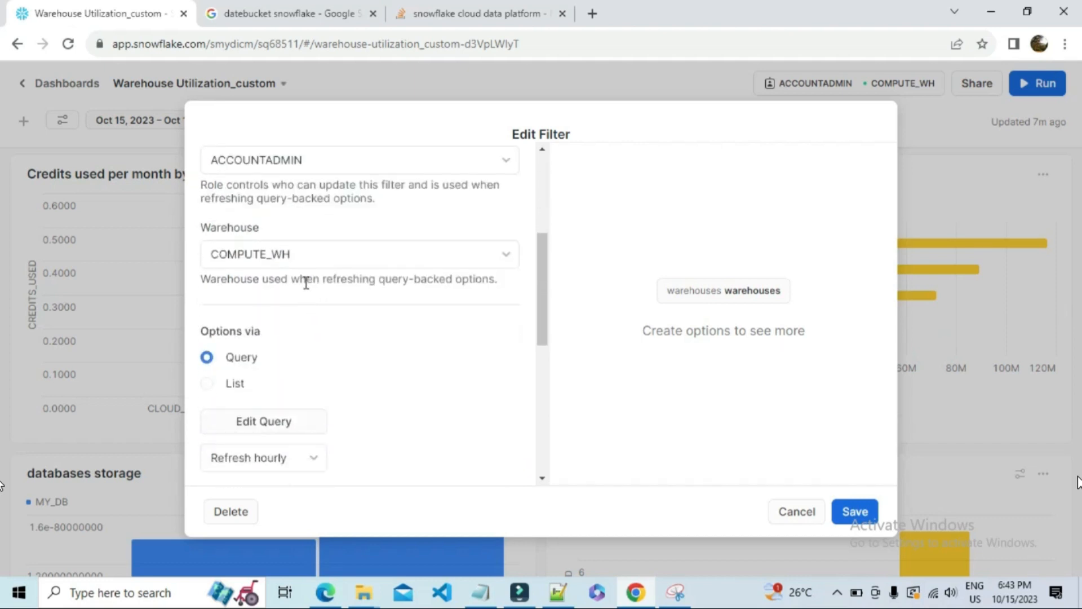
pyautogui.scroll(-1, 303, 265)
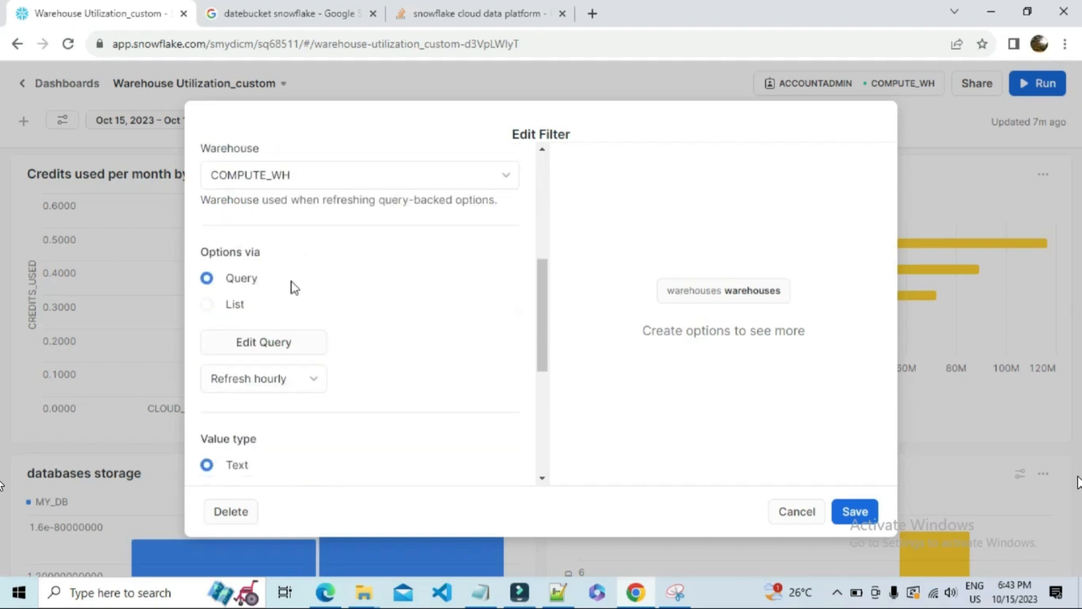
# - Run the "show warehouses" and result_scan statements in the :warehouse filter's query, review the SQL and return to the filter settings
pyautogui.click(290, 352)
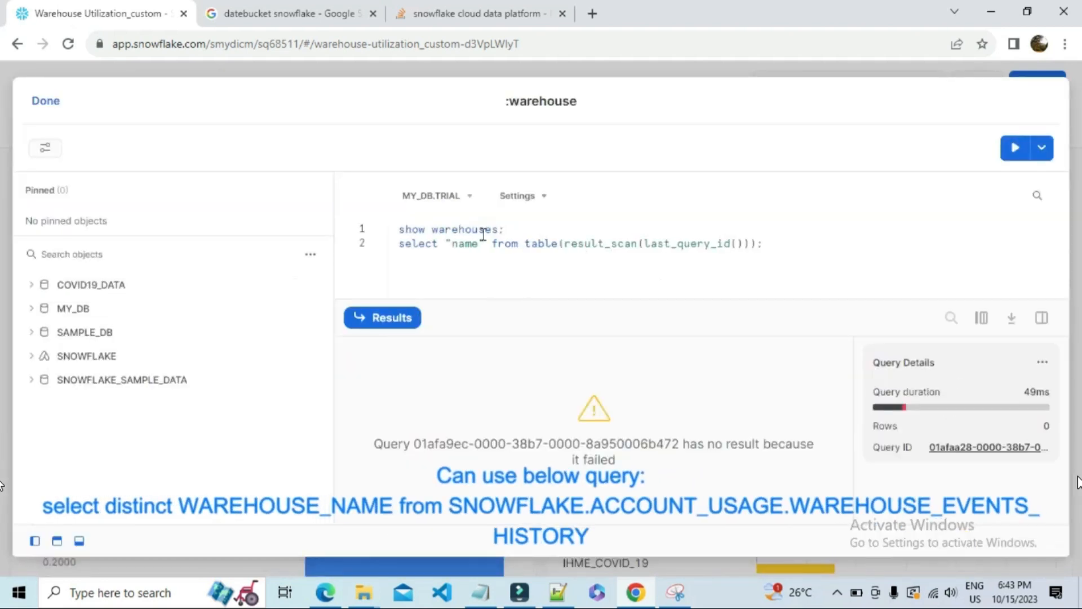
pyautogui.click(460, 231)
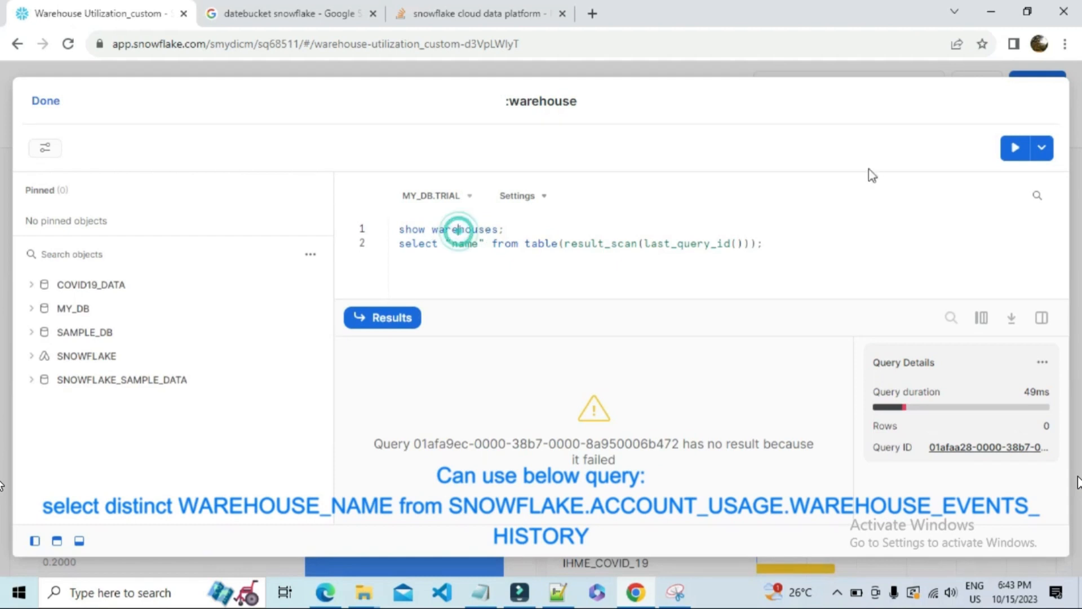
pyautogui.click(1015, 148)
pyautogui.click(502, 242)
pyautogui.click(1013, 150)
pyautogui.click(493, 255)
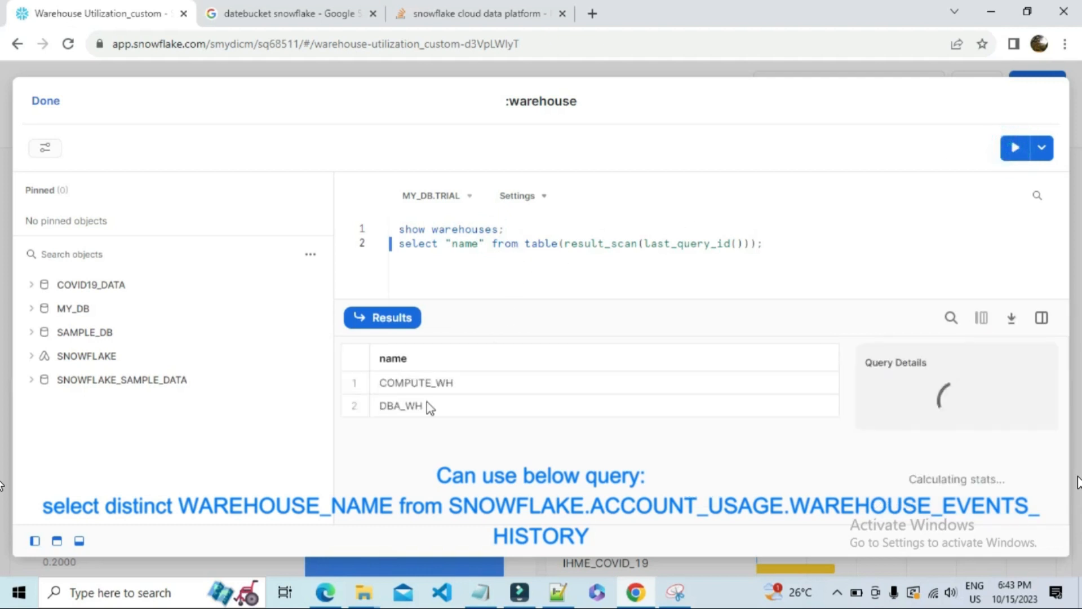
pyautogui.moveTo(430, 230); pyautogui.dragTo(492, 236)
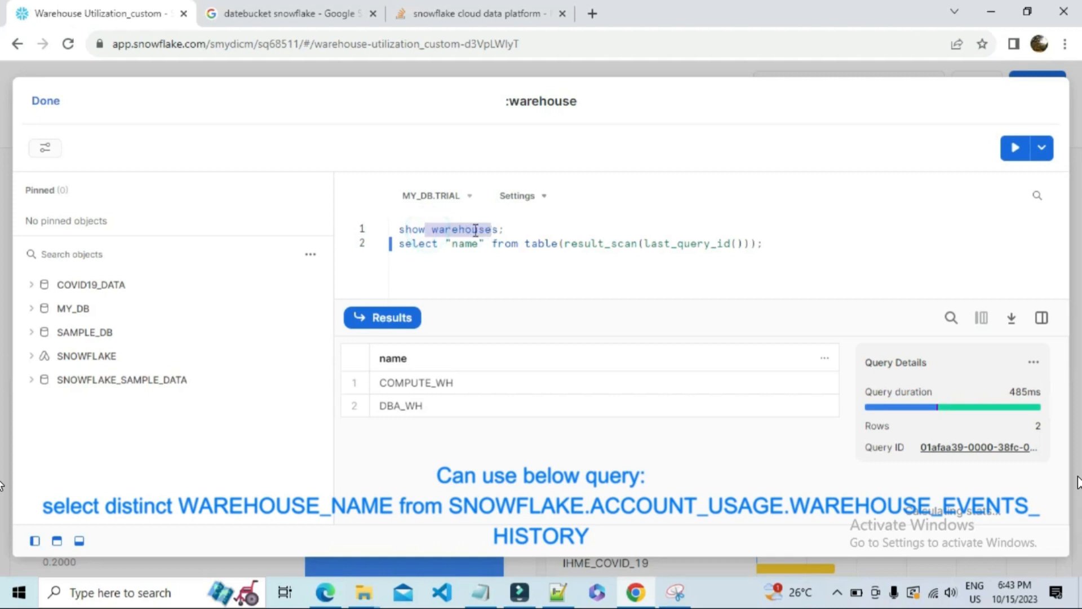
pyautogui.click(731, 248)
pyautogui.click(46, 103)
# - Review the refresh frequency, value type, multiple-selection, "All" and "Other" settings of the warehouses filter and save it
pyautogui.scroll(-3, 249, 305)
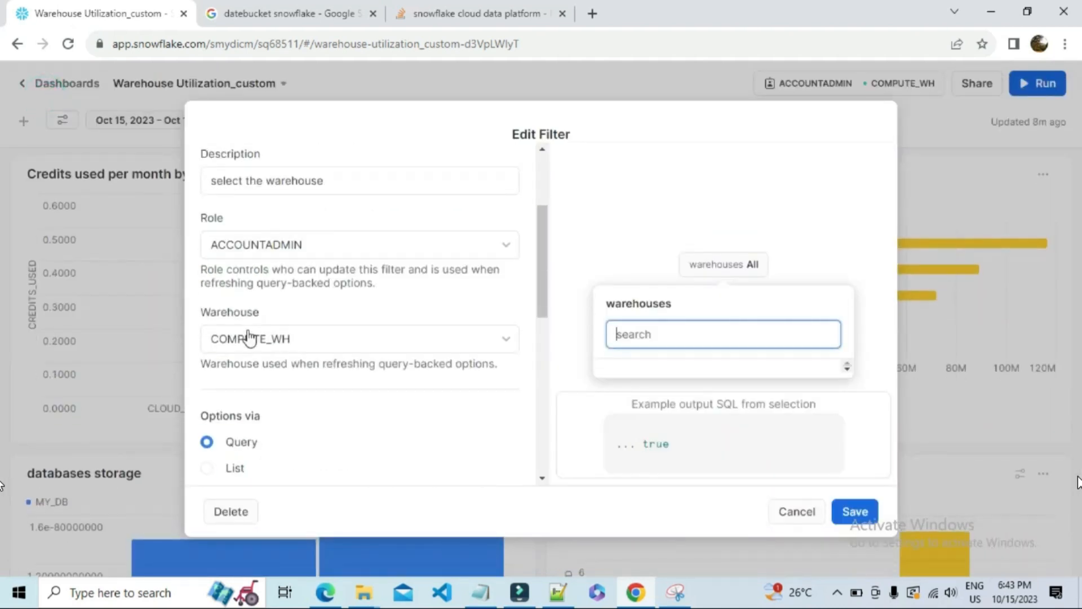
pyautogui.scroll(-4, 249, 338)
pyautogui.click(290, 307)
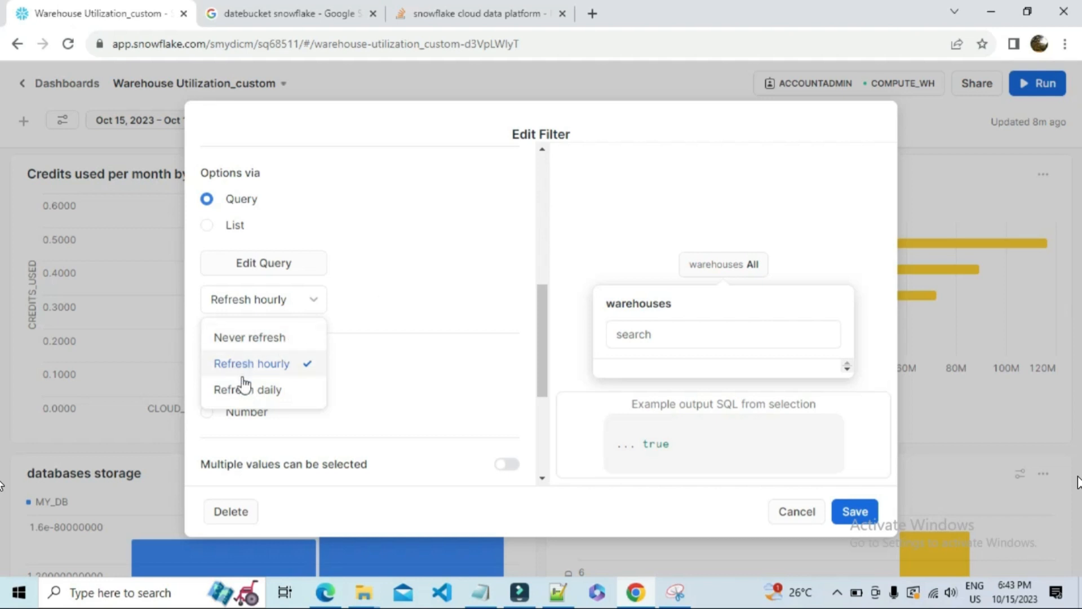
pyautogui.click(376, 301)
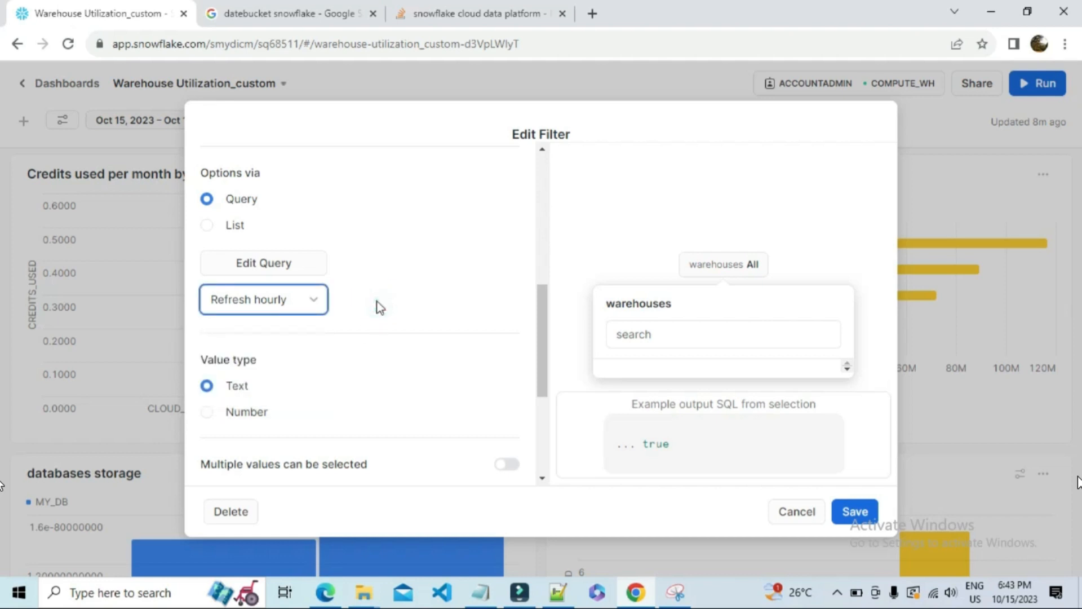
pyautogui.scroll(7, 377, 307)
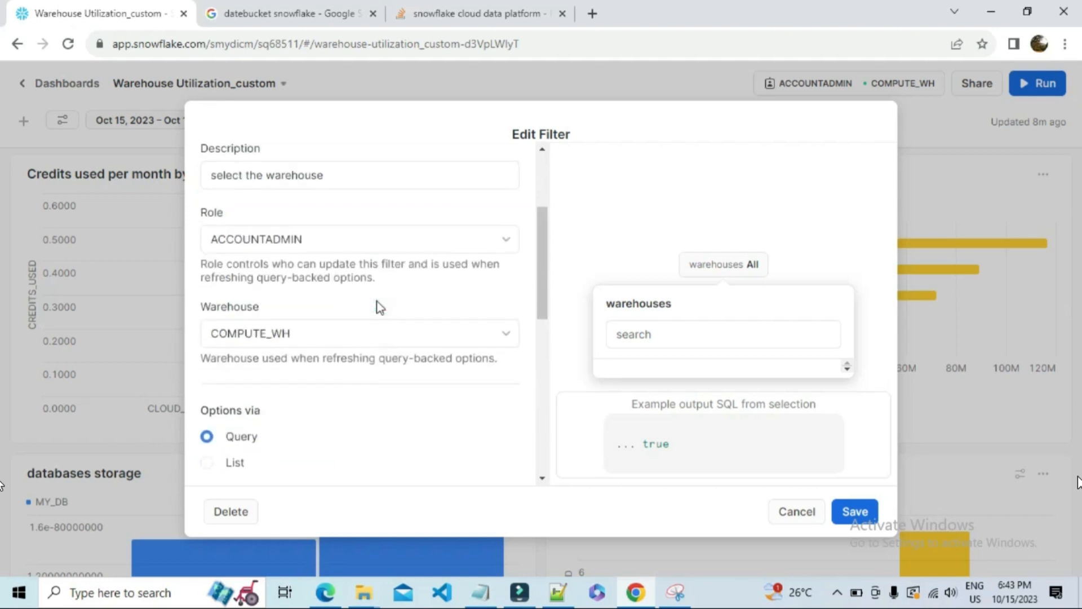
pyautogui.scroll(-8, 316, 282)
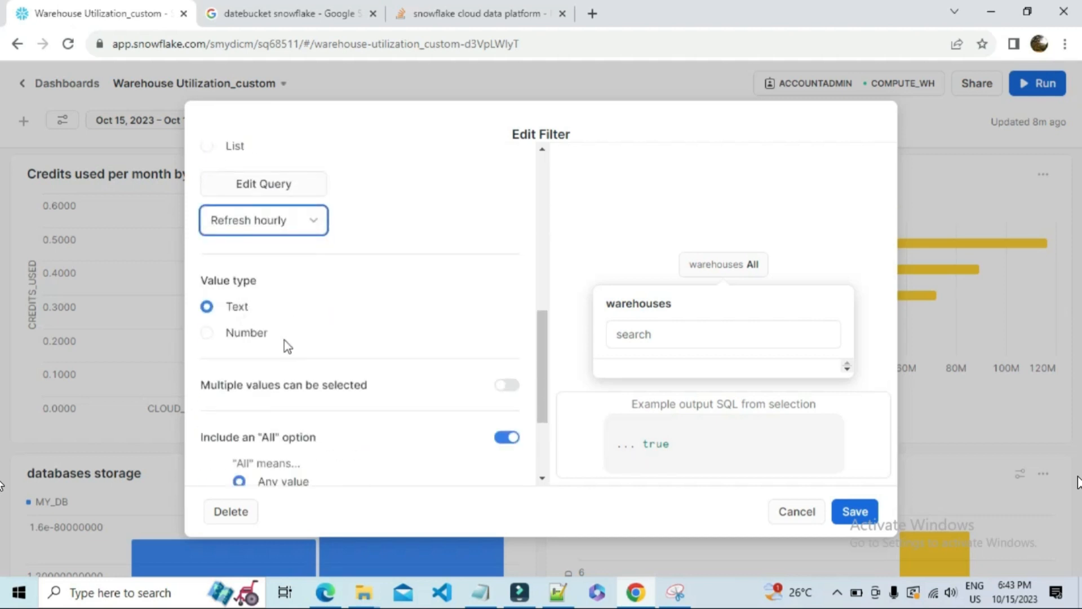
pyautogui.scroll(-3, 284, 340)
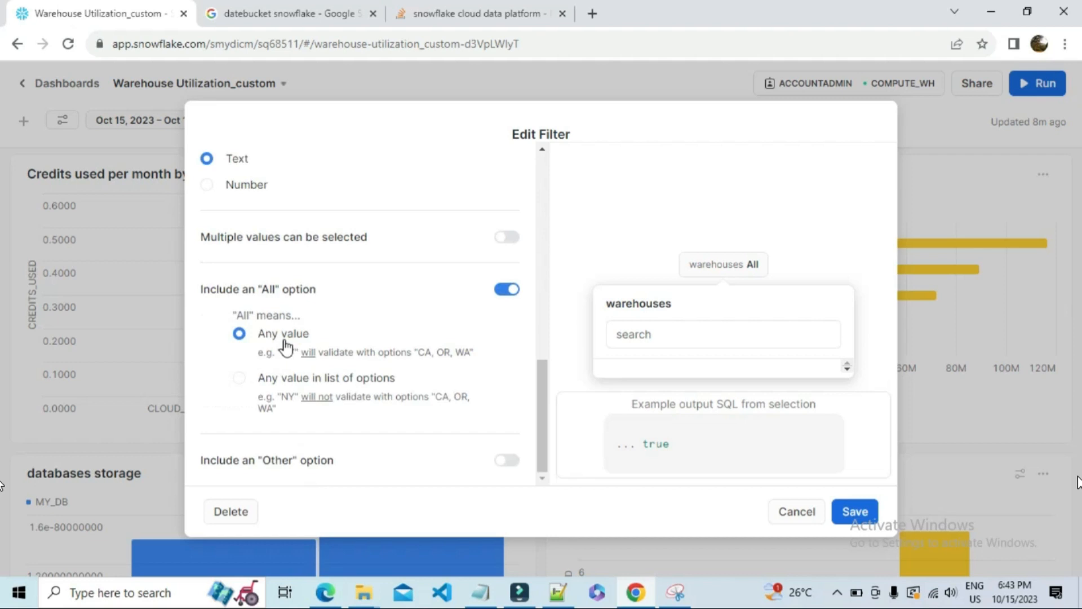
pyautogui.click(855, 512)
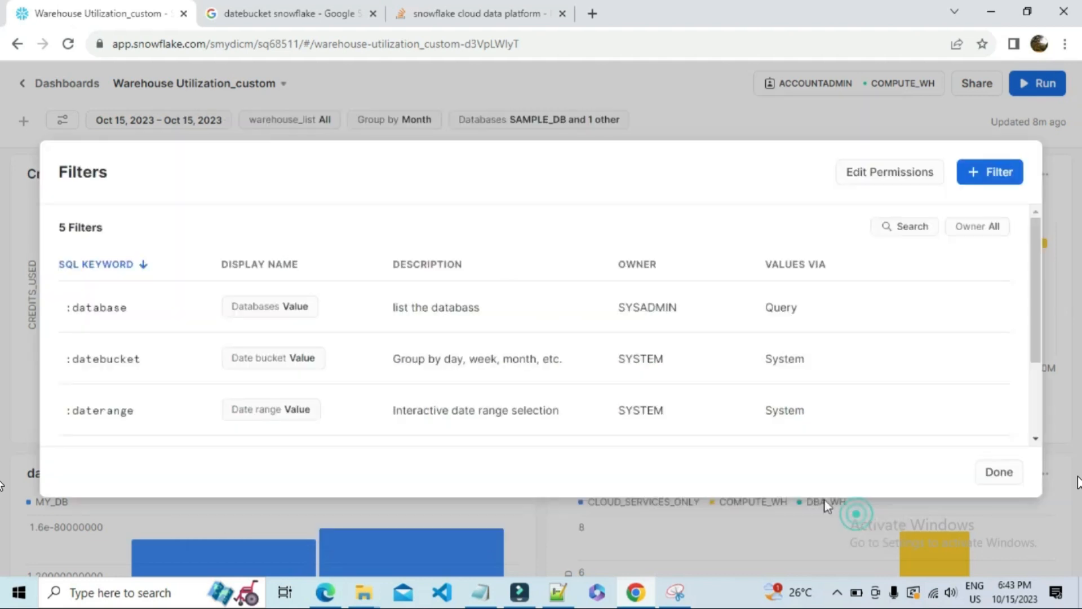
# - Look over the SQL keywords and value sources of all filters in the filters list and close the list
pyautogui.scroll(-2, 268, 360)
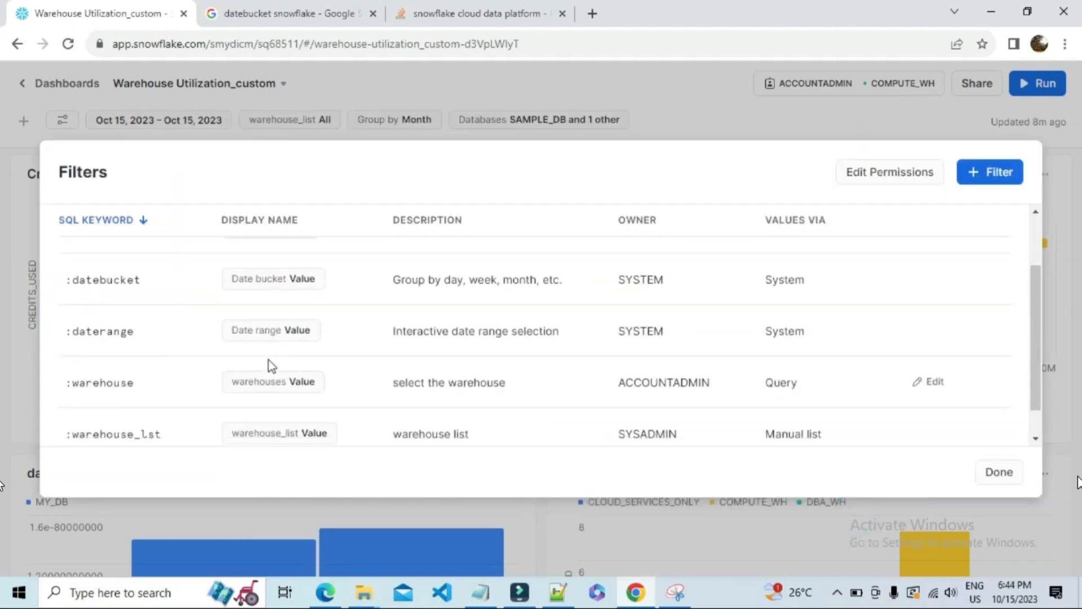
pyautogui.scroll(2, 269, 366)
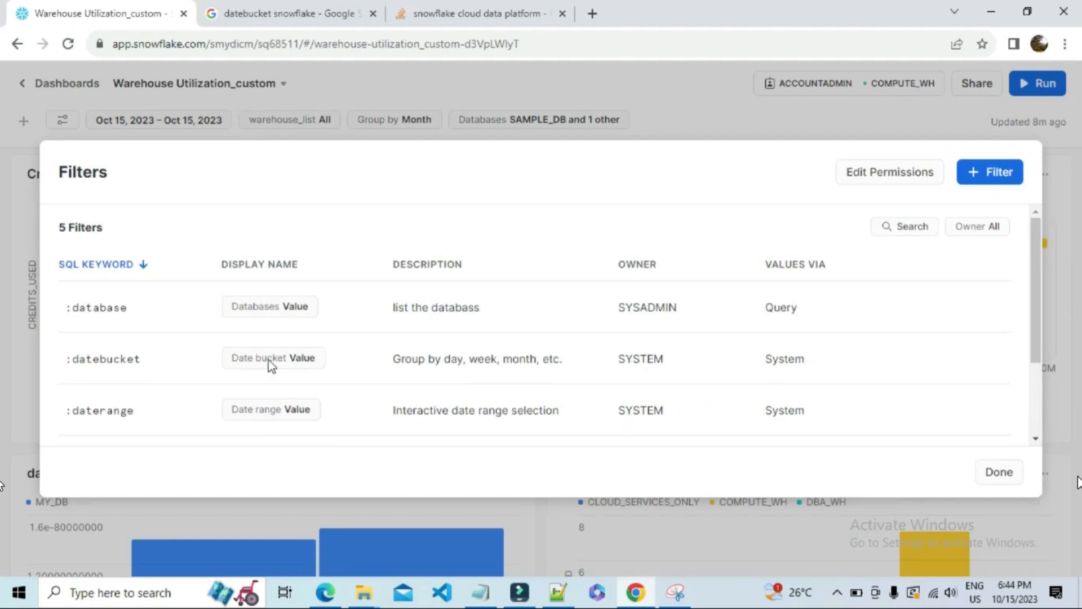
pyautogui.scroll(-2, 269, 360)
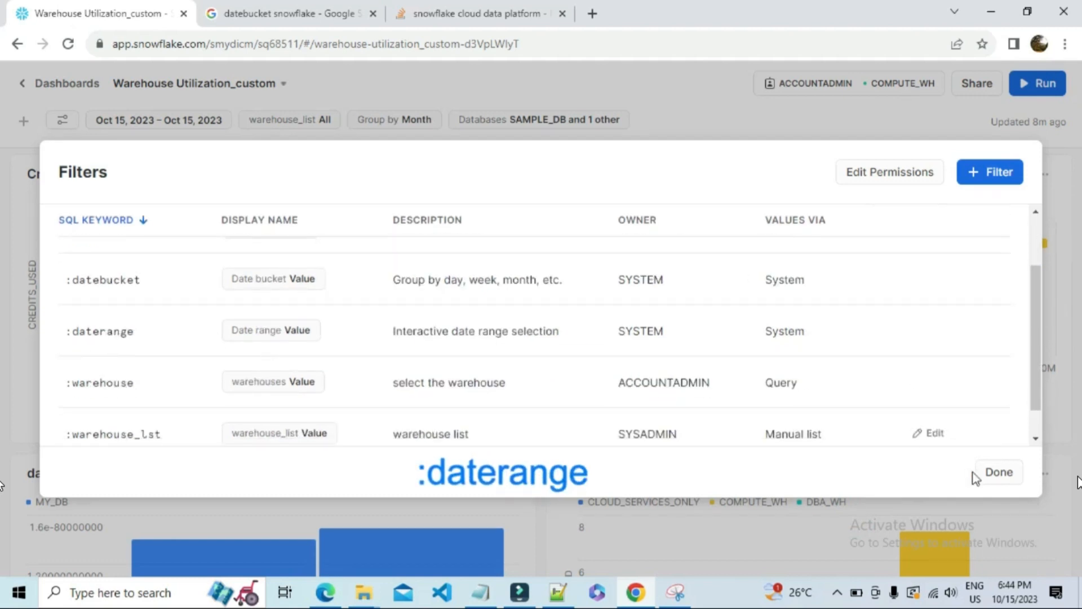
pyautogui.click(999, 472)
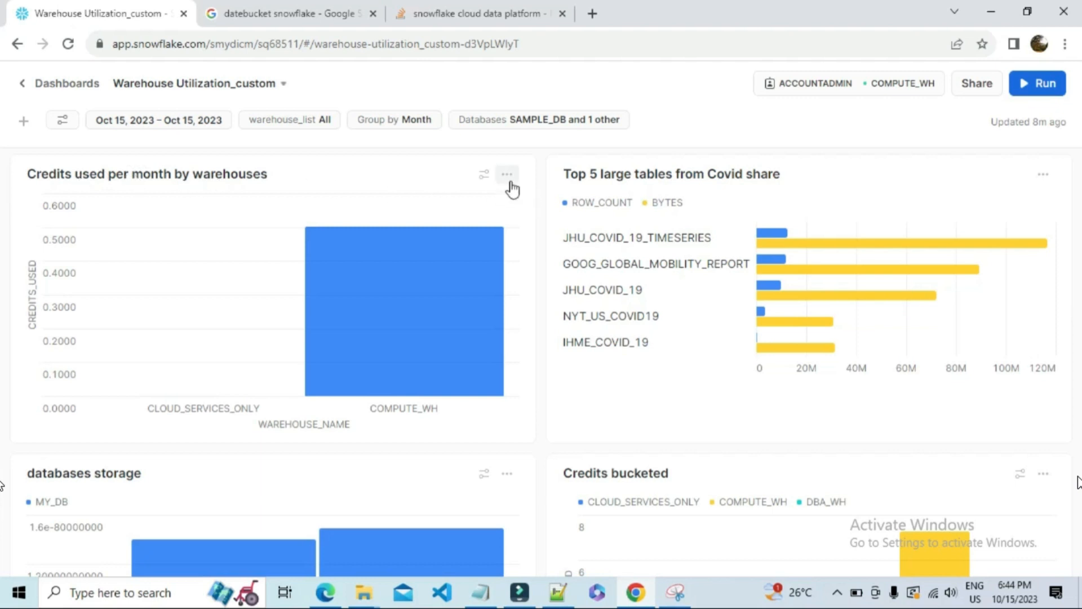
# - Set the dashboard's date range to All time, apply it and save the filter selection
pyautogui.moveTo(488, 182)
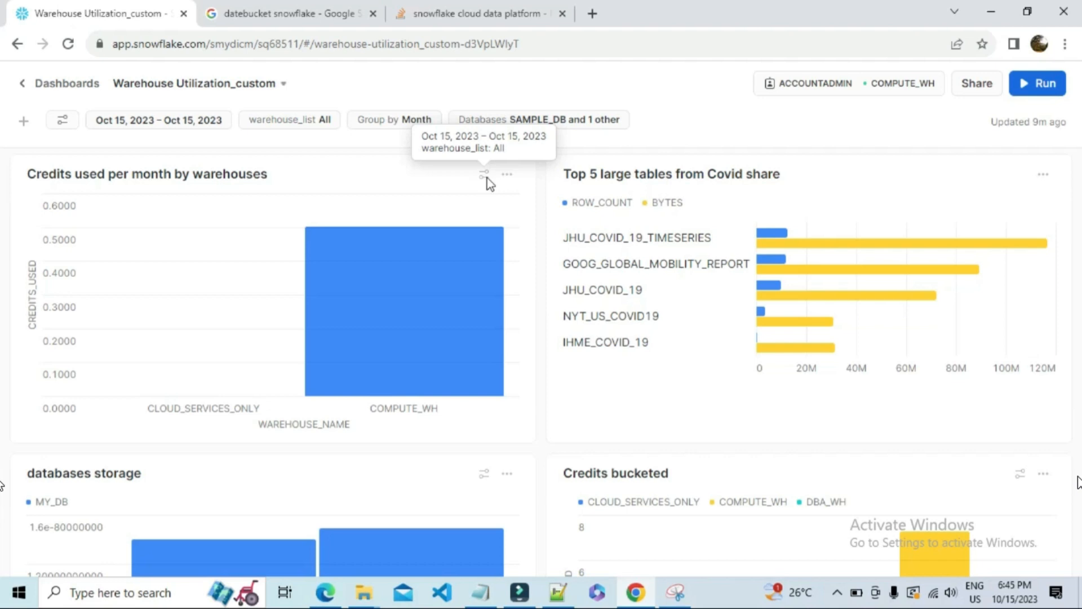
pyautogui.click(189, 120)
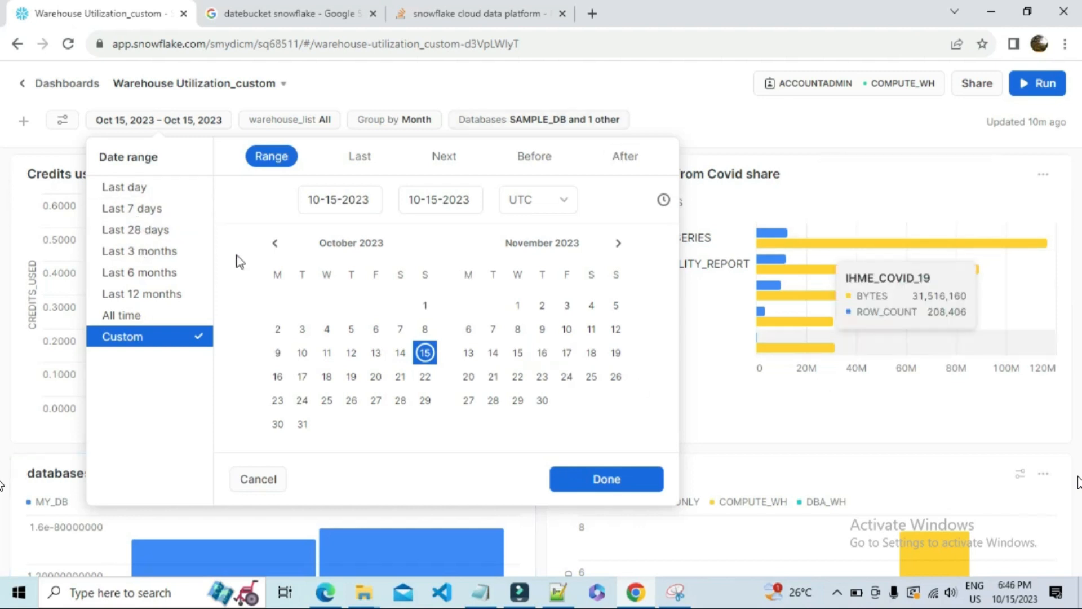
pyautogui.click(123, 315)
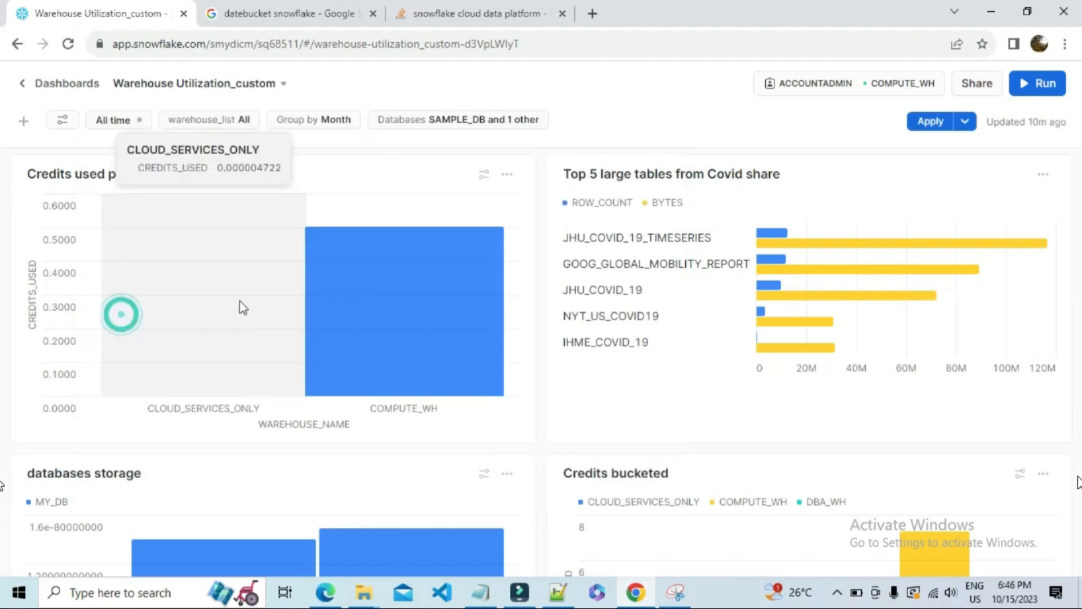
pyautogui.click(936, 127)
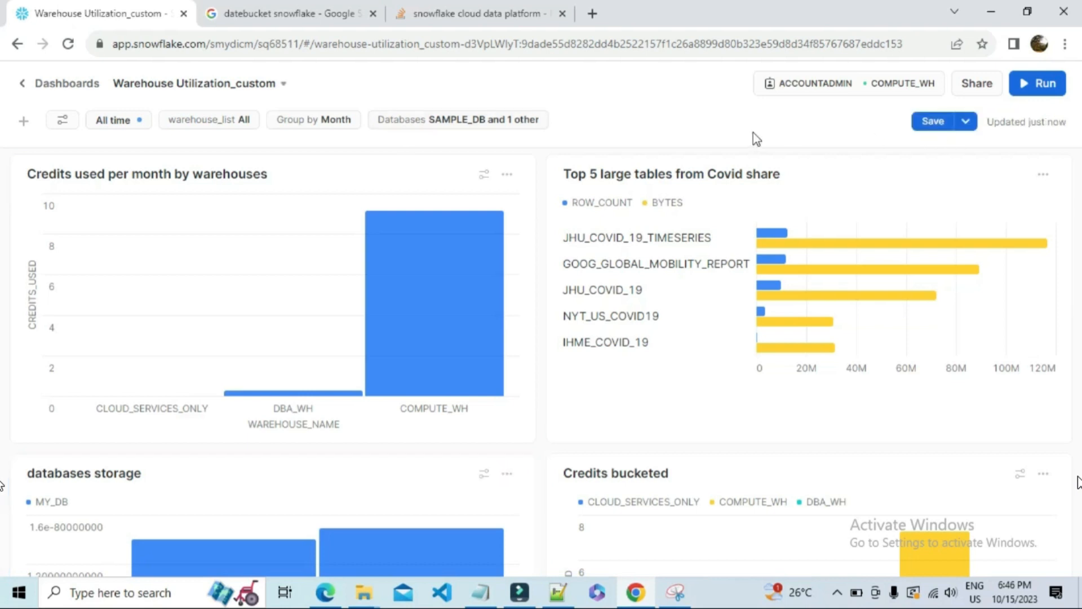
pyautogui.click(933, 123)
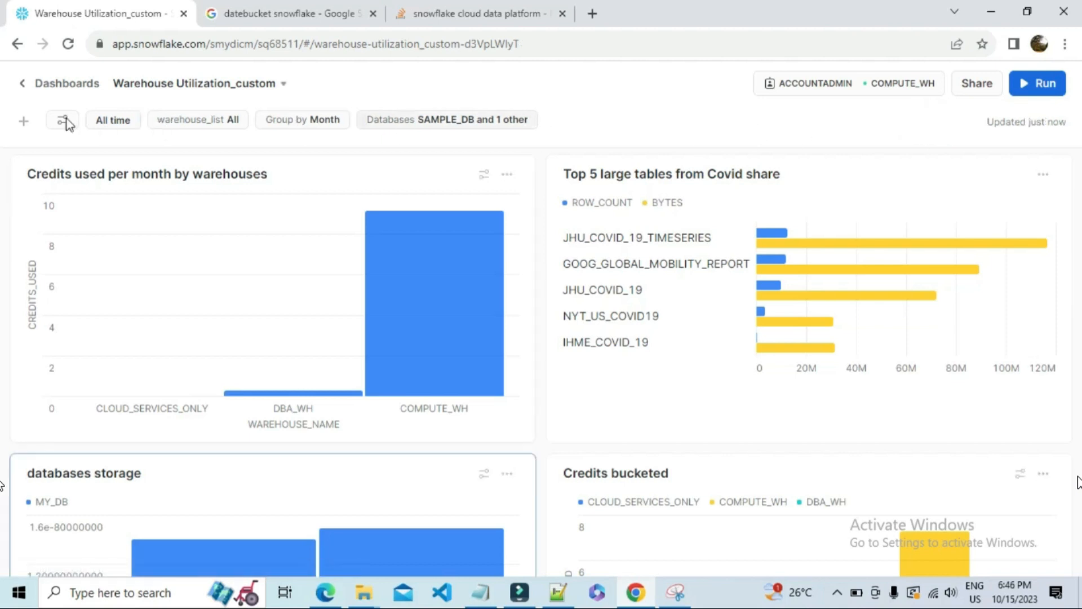
# - Open the query of the "Credits used per month by warehouses" tile and examine its to_date(start_time) =:daterange condition and the date range options
pyautogui.click(510, 179)
pyautogui.click(479, 231)
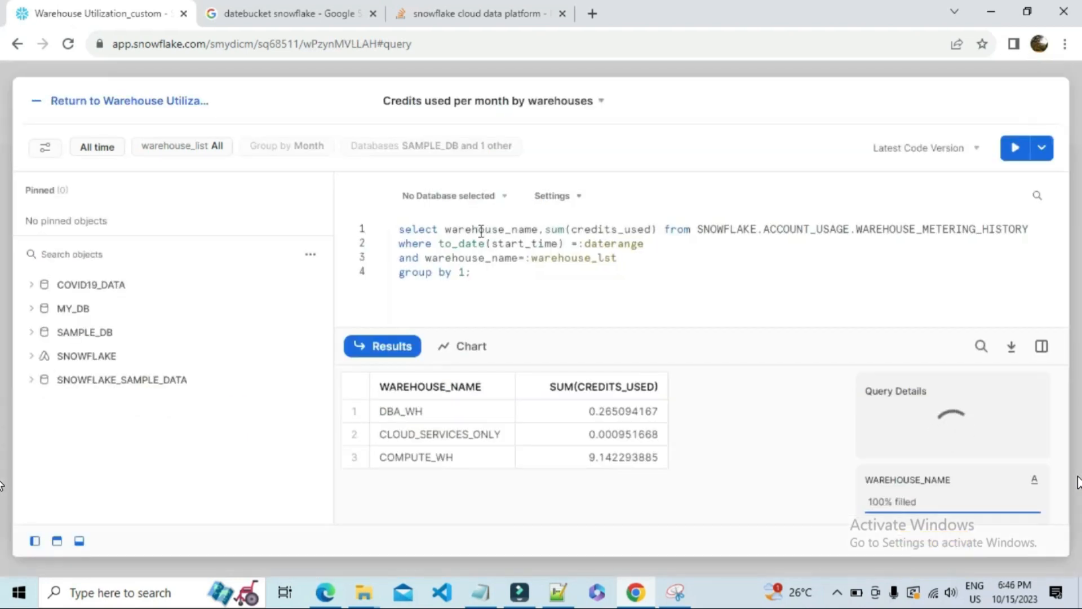
pyautogui.doubleClick(613, 243)
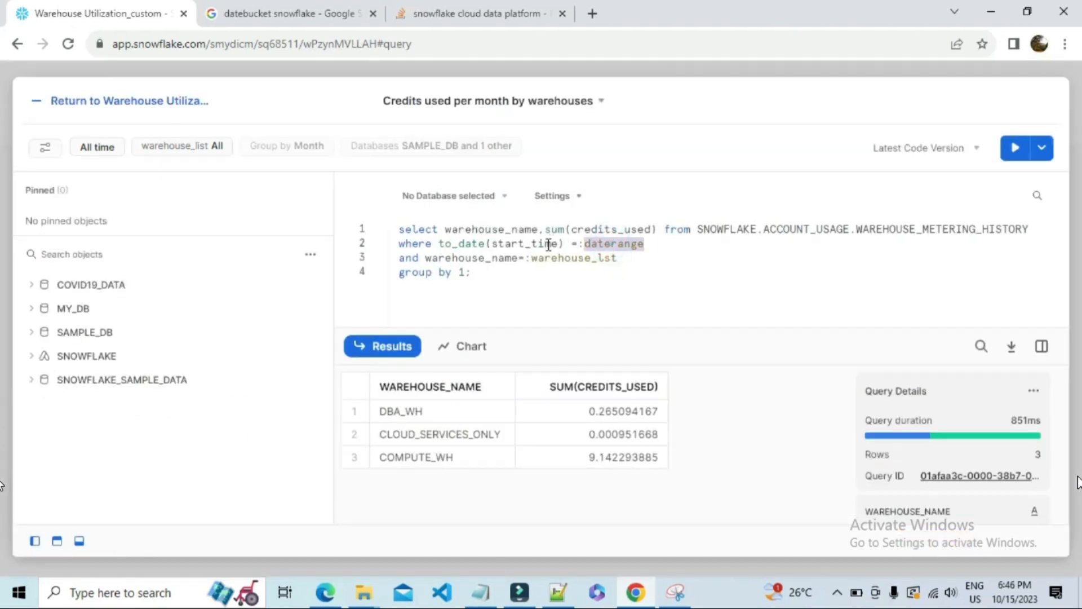
pyautogui.moveTo(488, 244); pyautogui.dragTo(556, 241)
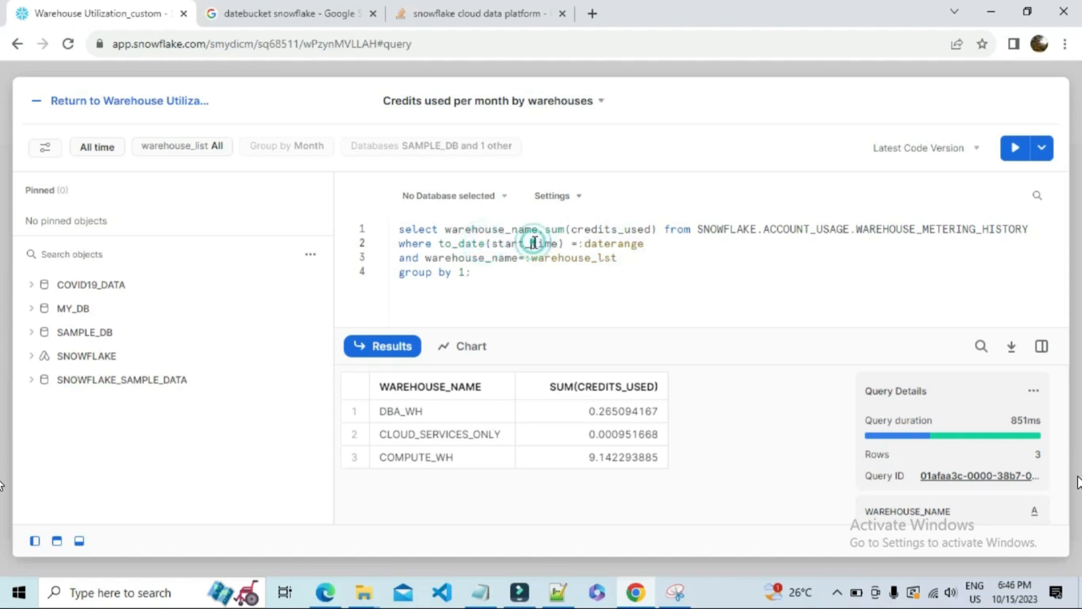
pyautogui.doubleClick(511, 245)
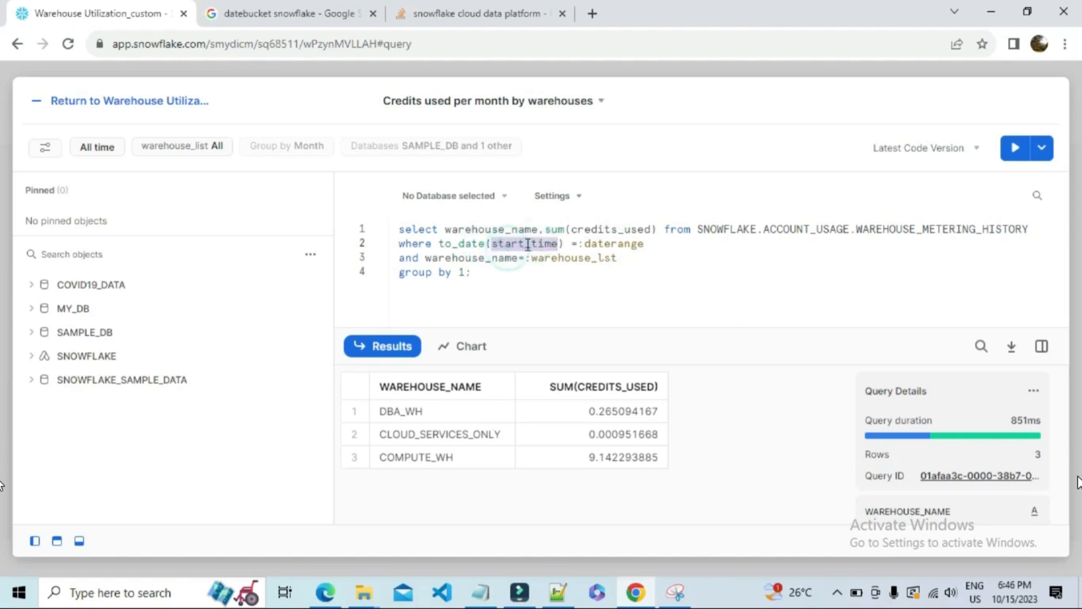
pyautogui.doubleClick(475, 245)
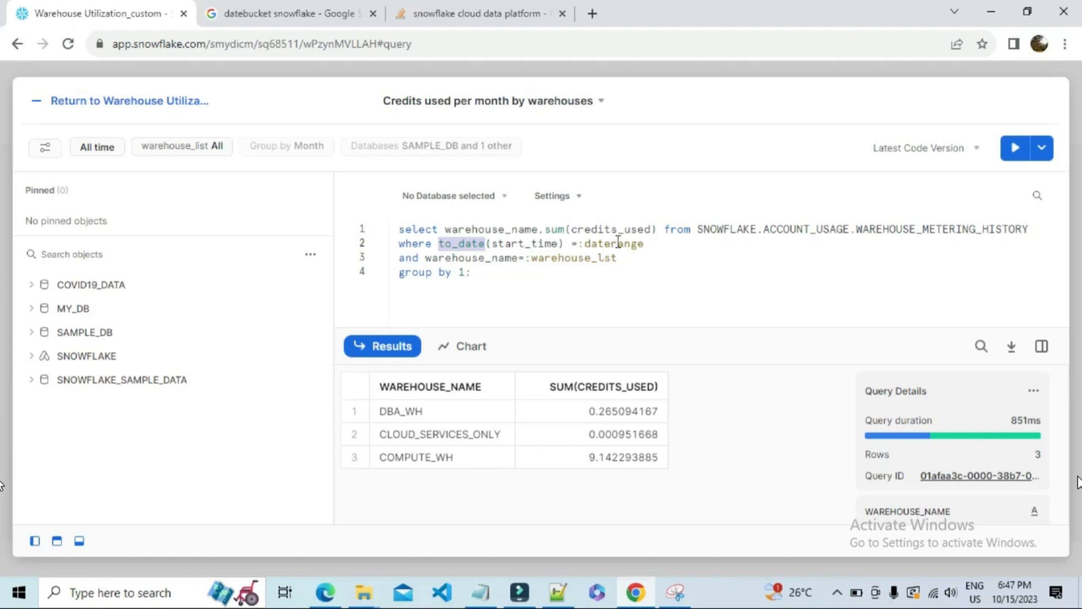
pyautogui.click(97, 148)
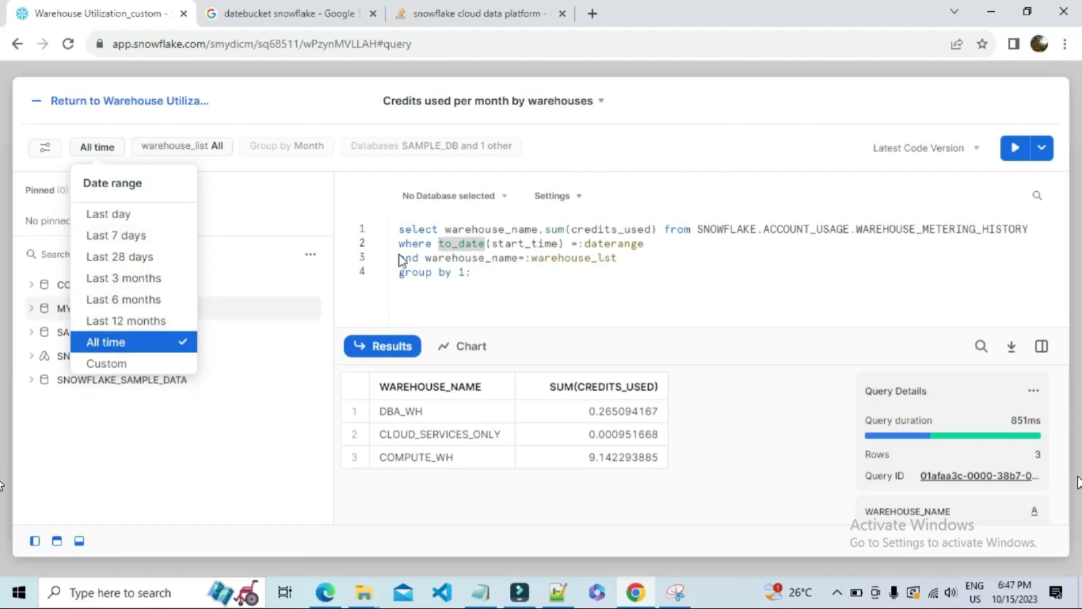
pyautogui.doubleClick(515, 243)
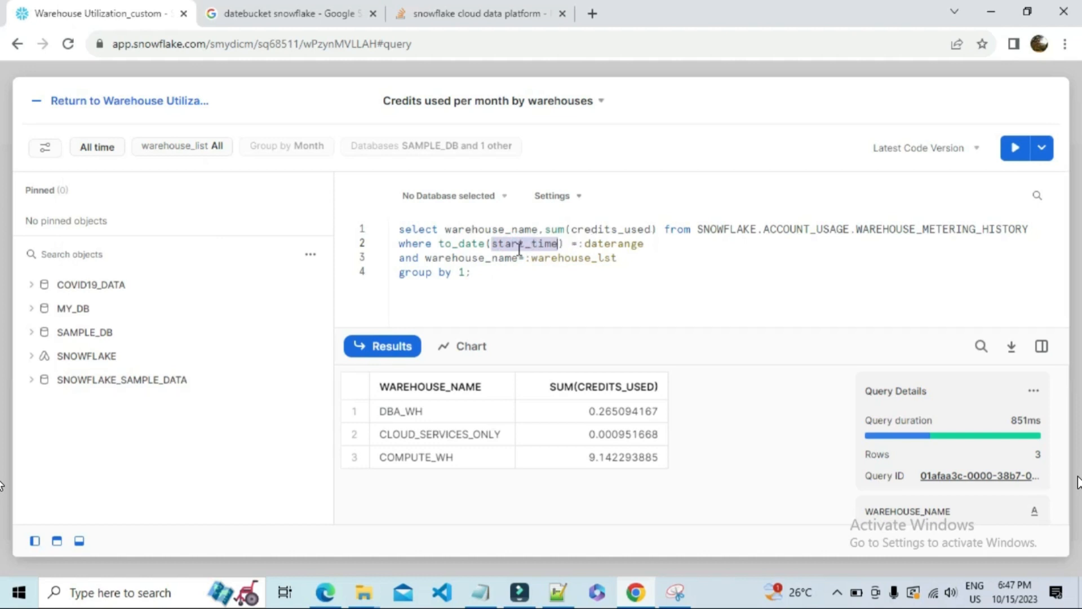
# - Examine the warehouse_name=:warehouse_lst condition and the warehouse_list filter options, then return to the Warehouse Utilization_custom dashboard
pyautogui.doubleClick(479, 258)
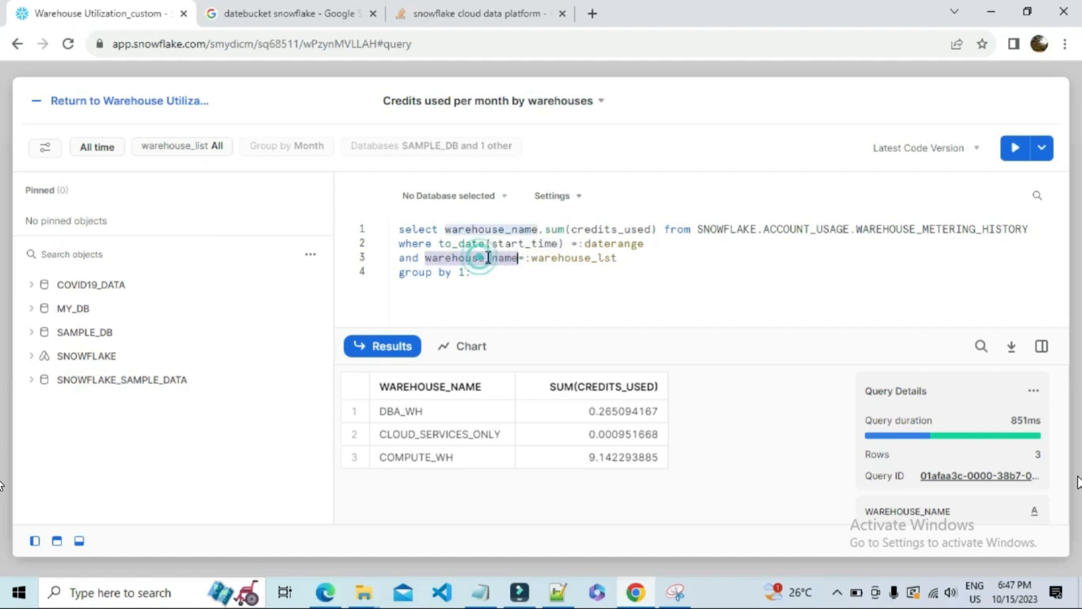
pyautogui.doubleClick(590, 260)
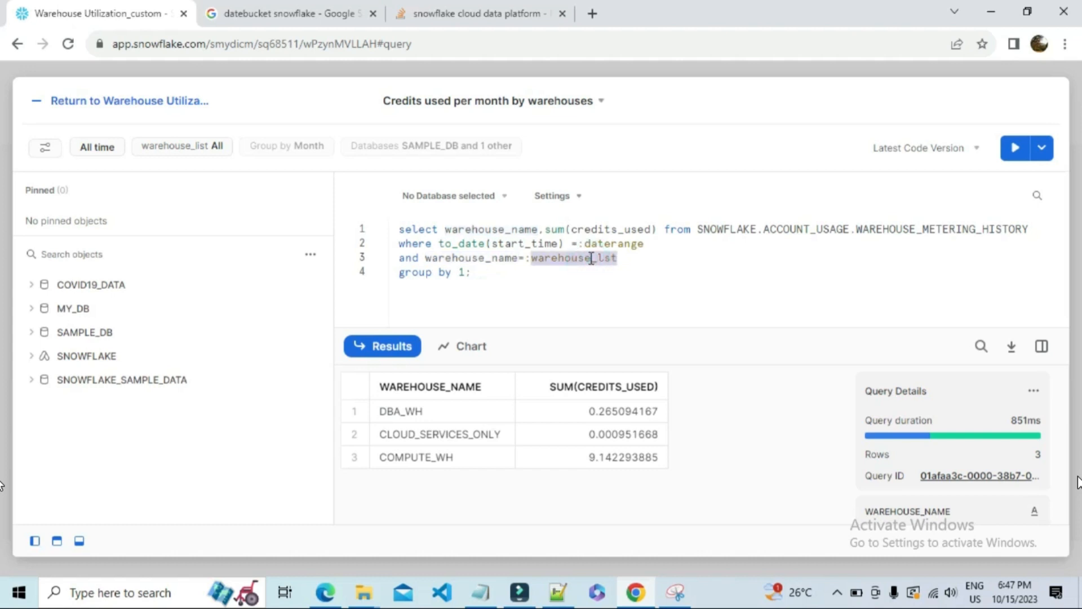
pyautogui.click(180, 147)
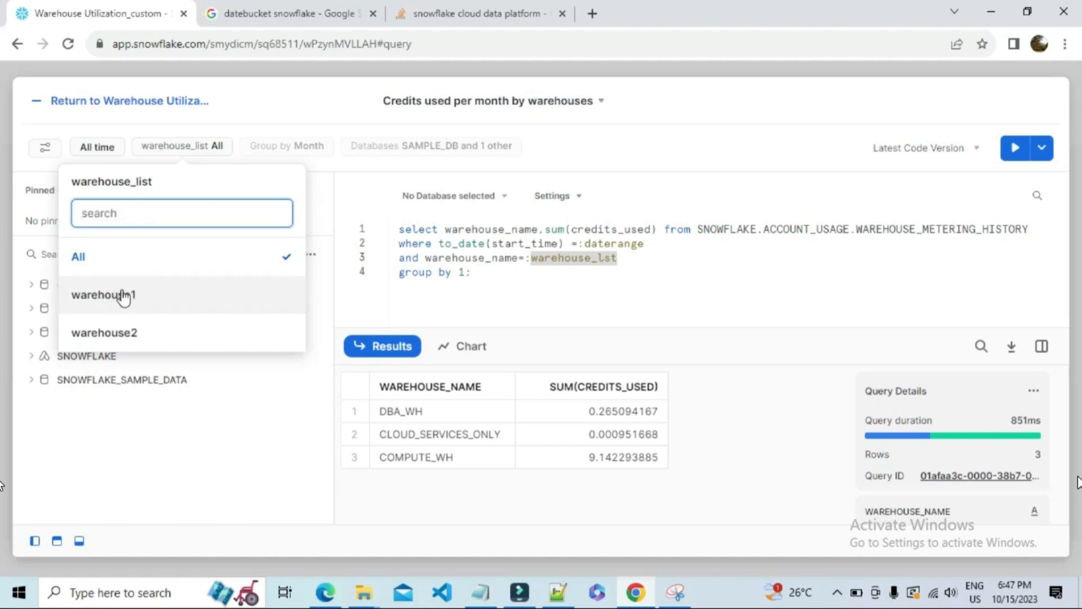
pyautogui.click(498, 246)
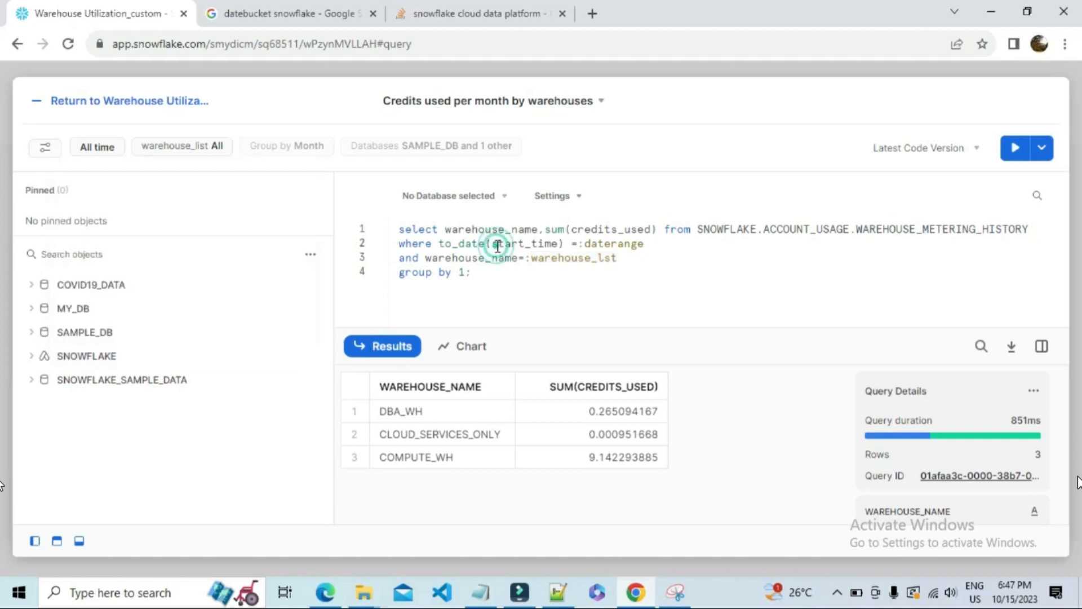
pyautogui.click(131, 105)
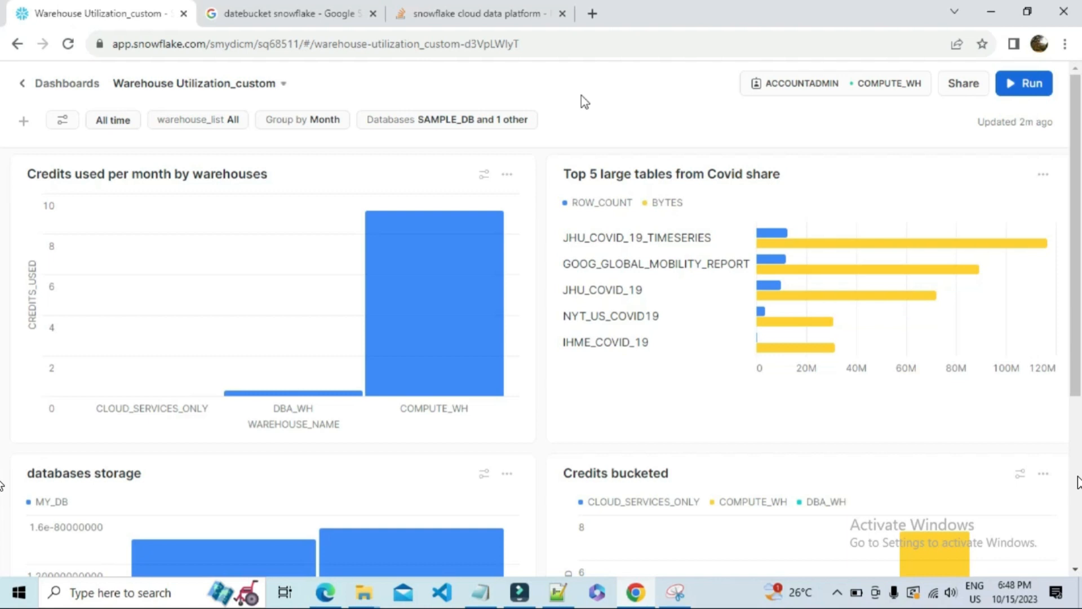
# - Grant the READ_RL role the ability to create filters in the filter permissions and save
pyautogui.click(62, 121)
pyautogui.click(877, 171)
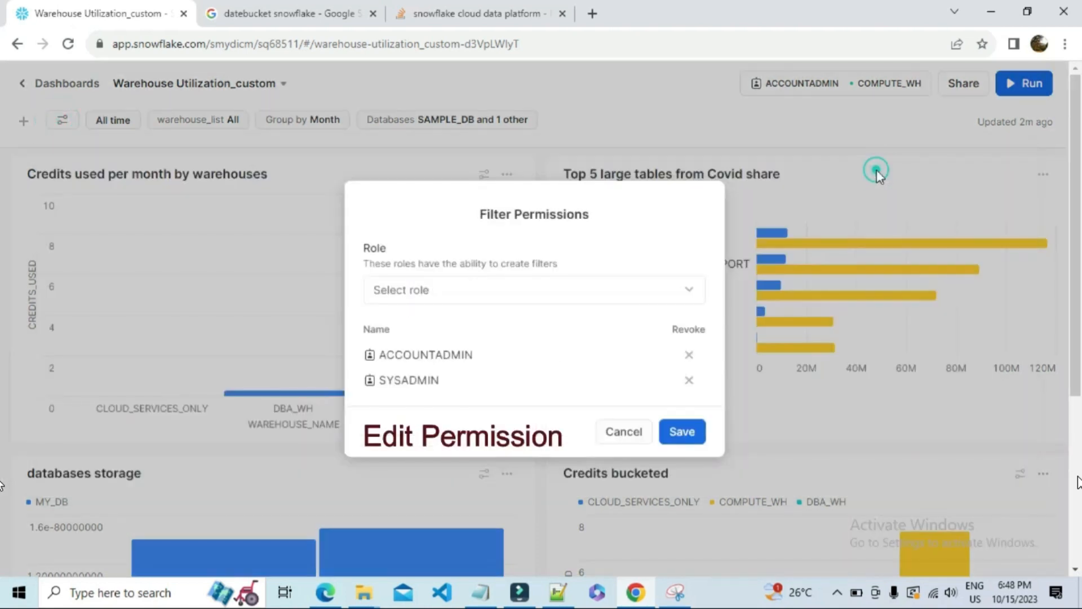
pyautogui.doubleClick(429, 354)
pyautogui.doubleClick(420, 378)
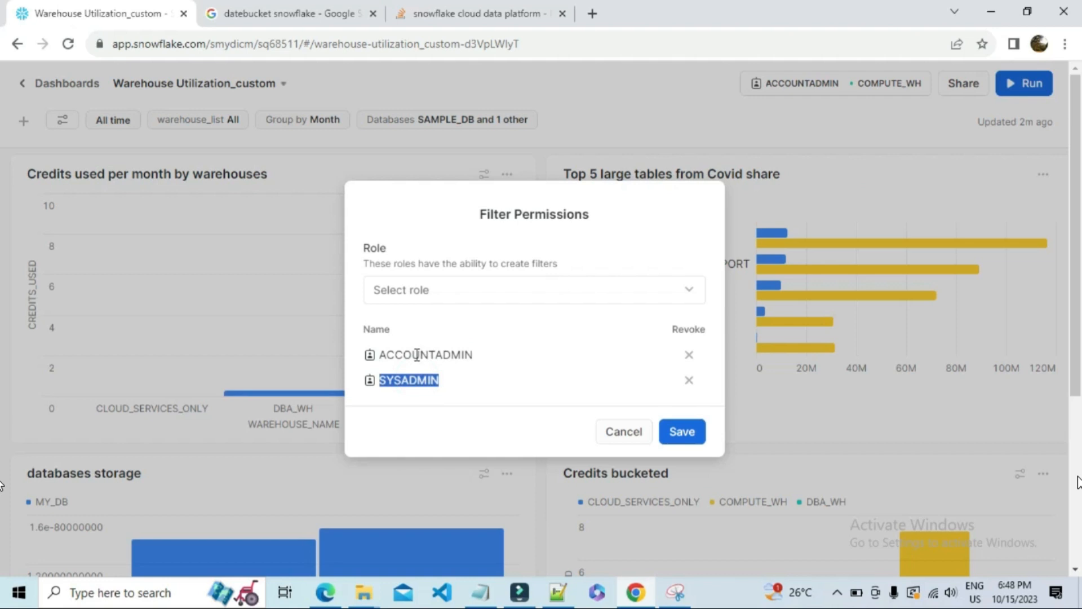
pyautogui.click(445, 299)
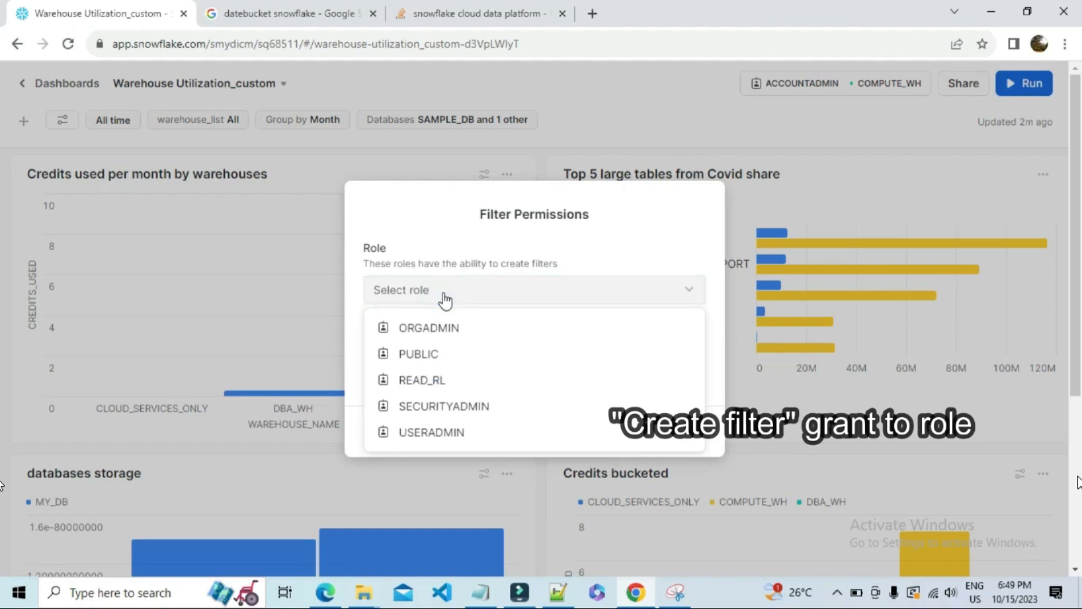
pyautogui.click(438, 380)
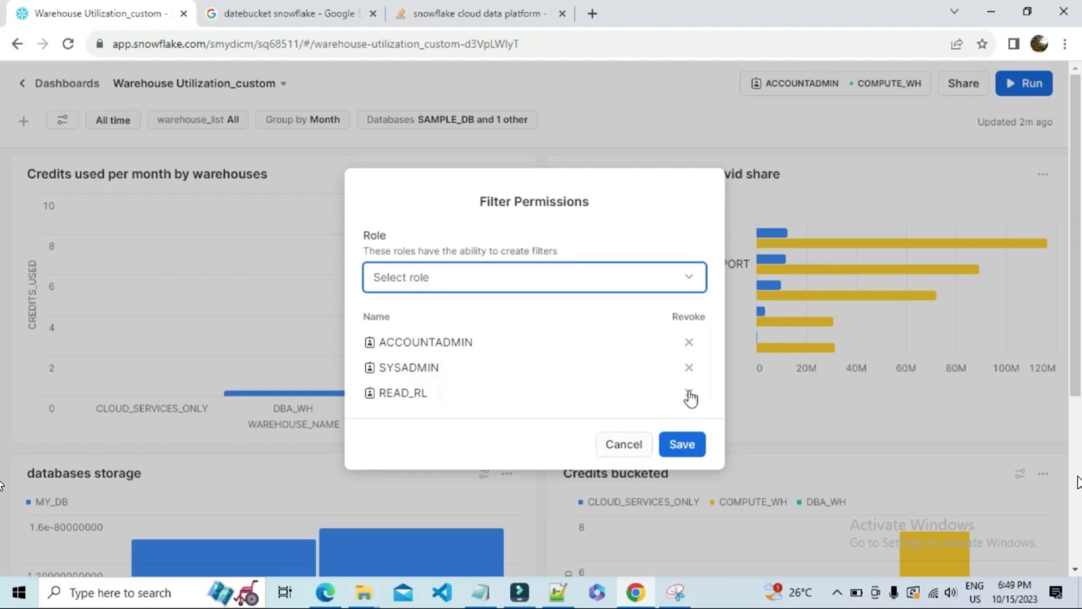
pyautogui.click(681, 449)
# - In the 2023-10-14 2:58pm worksheet, run "show grants to user interio3;" and inspect the role granted to that user
pyautogui.click(22, 84)
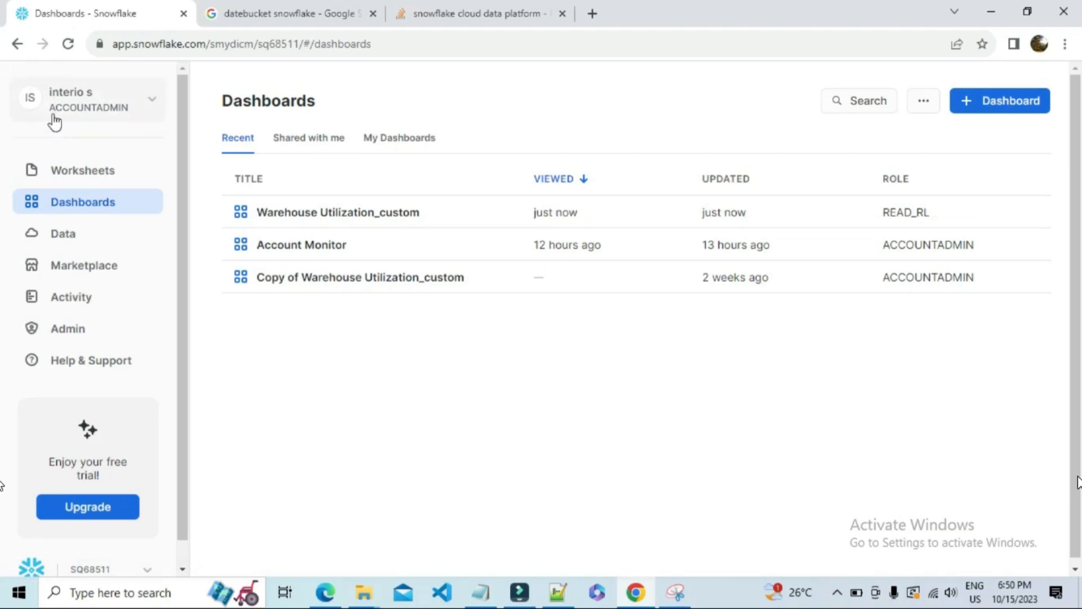
pyautogui.click(87, 171)
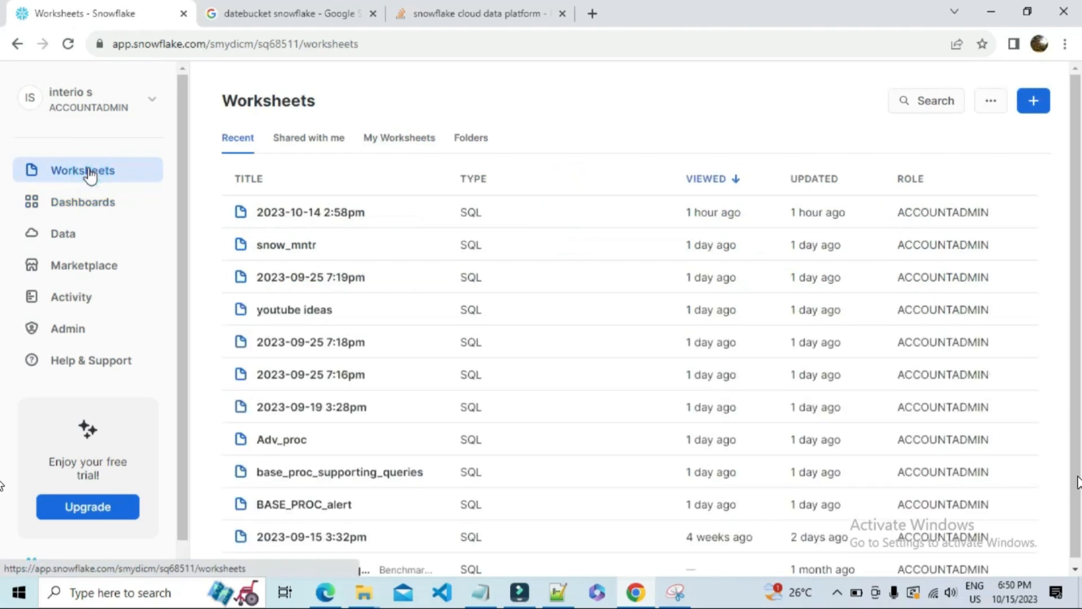
pyautogui.click(282, 211)
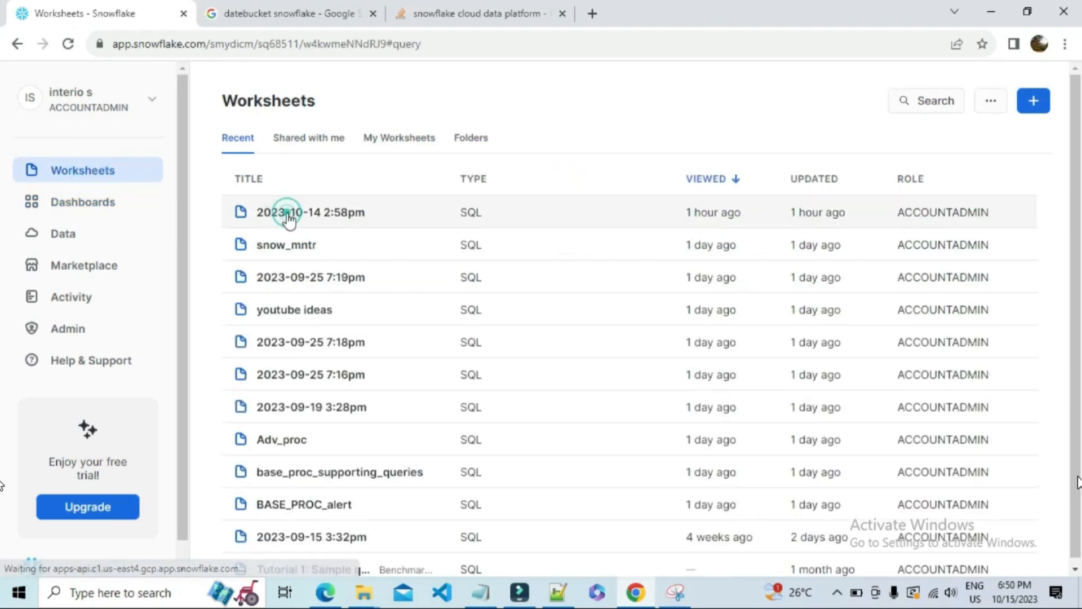
pyautogui.write('show ')
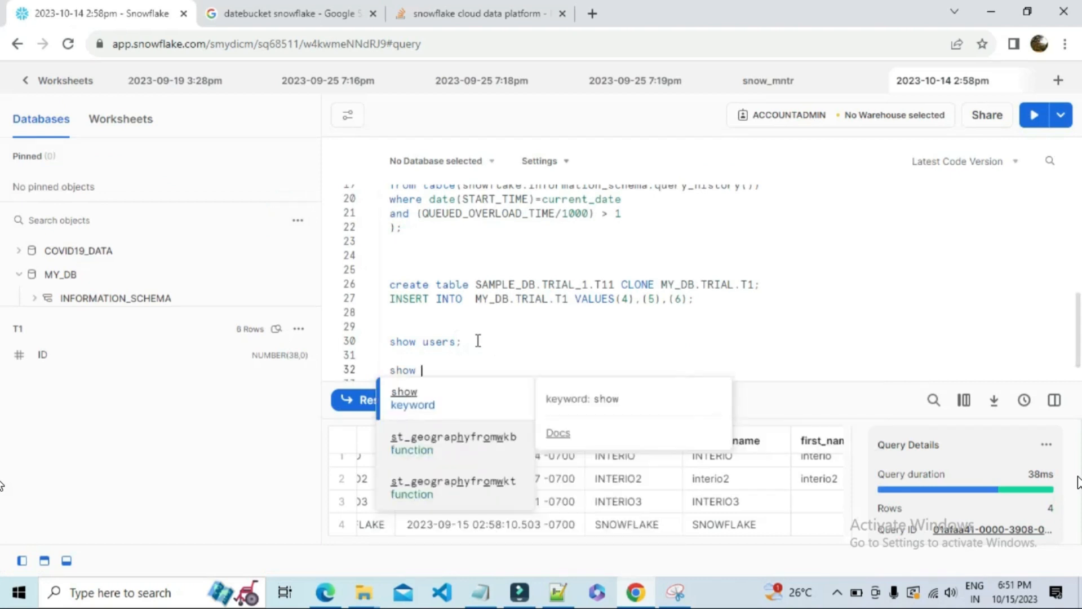
pyautogui.write('grants to u')
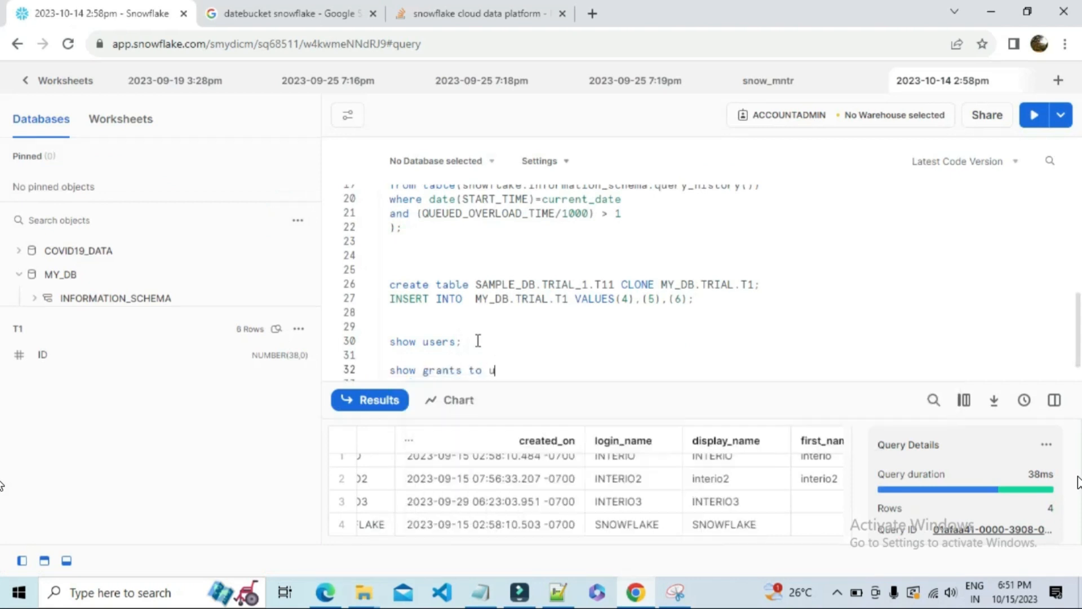
pyautogui.write('ser interio3')
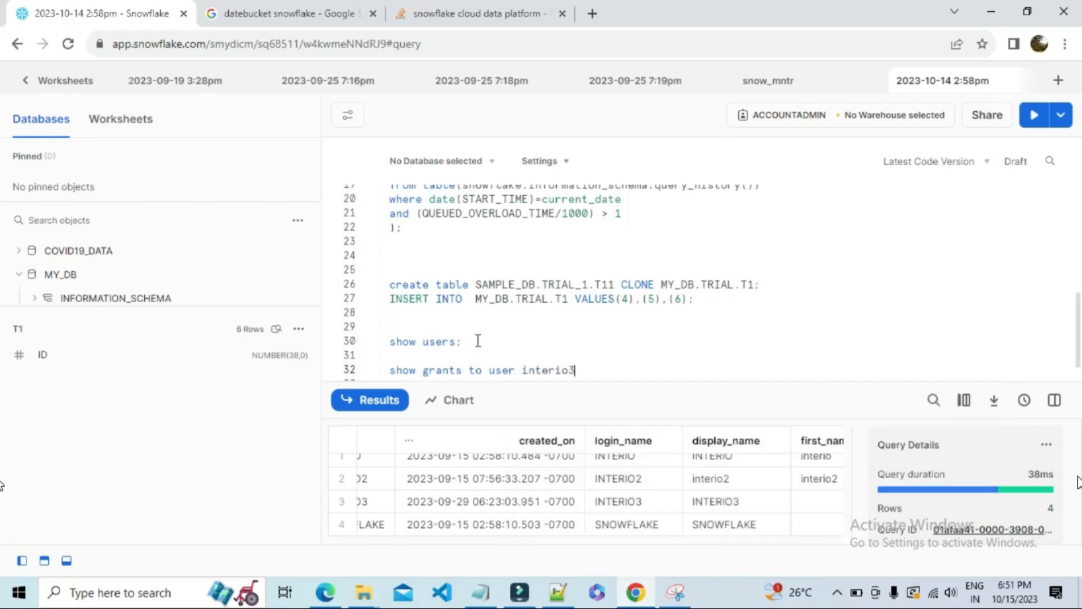
pyautogui.write(';')
pyautogui.hotkey('ctrl', 'Return')
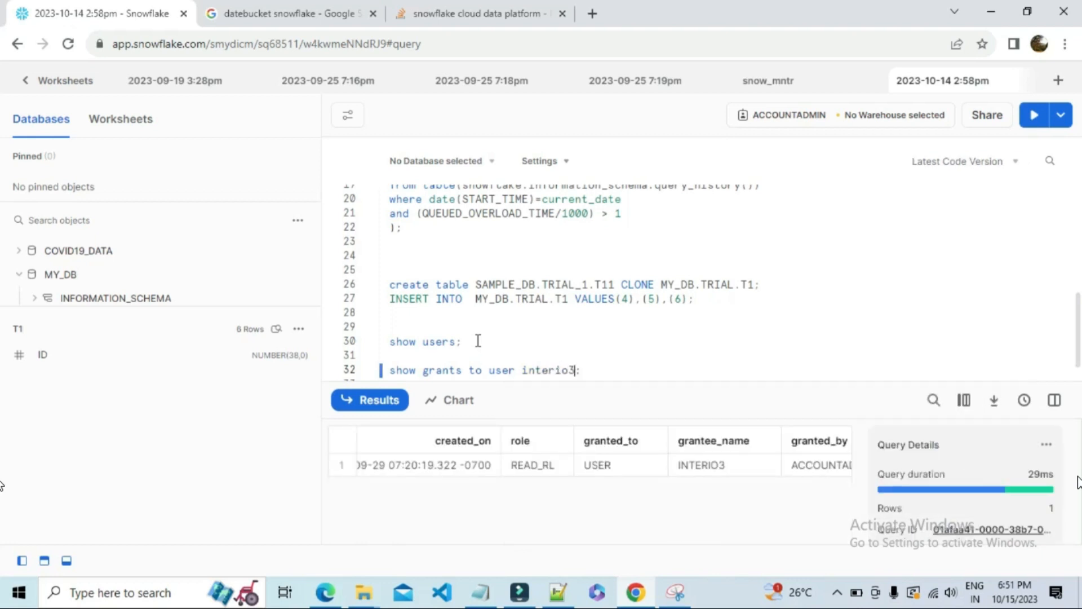
pyautogui.doubleClick(568, 371)
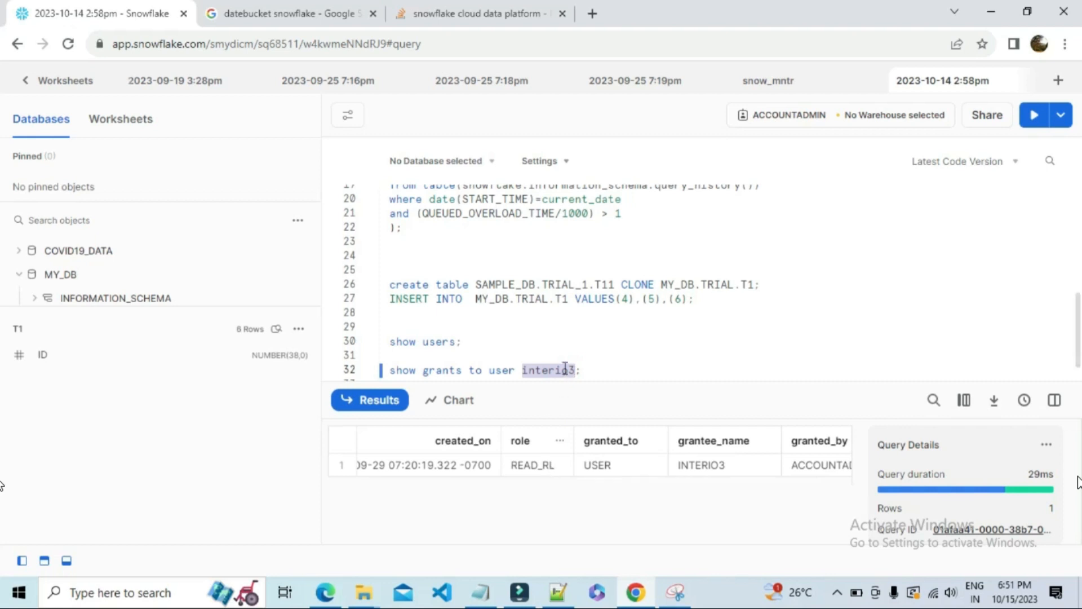
pyautogui.hscroll(-1, 554, 468)
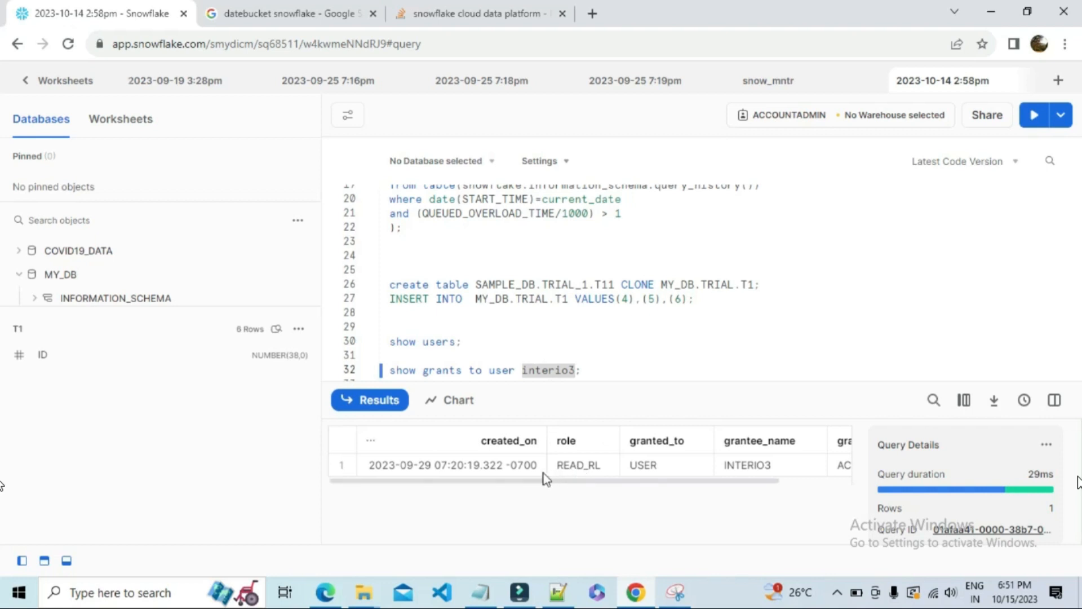
# - Reopen the Warehouse Utilization_custom dashboard and remove user interio2 from its sharing list
pyautogui.click(24, 84)
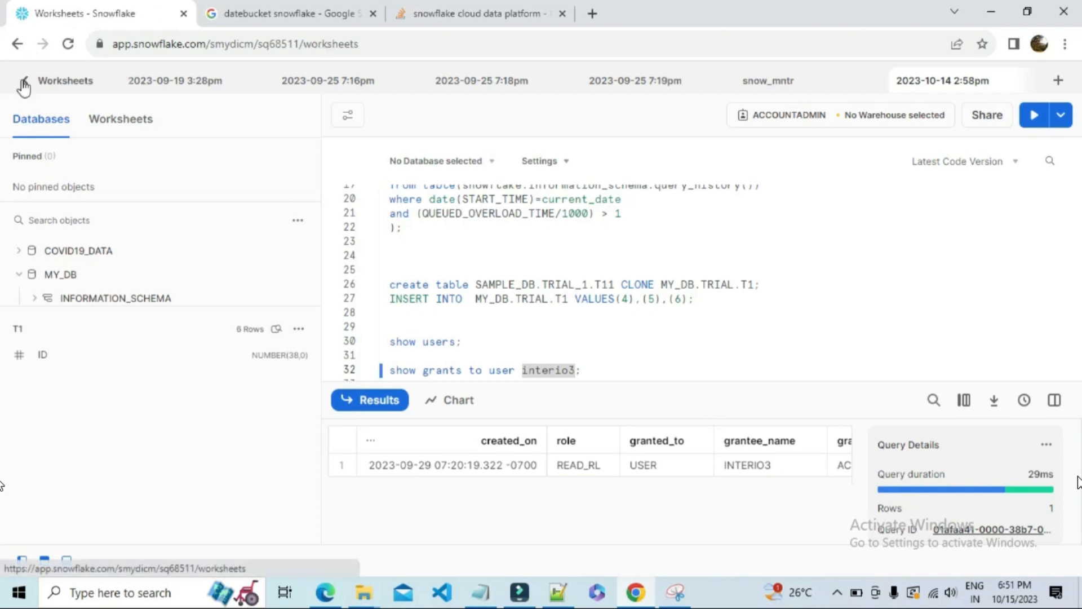
pyautogui.click(83, 201)
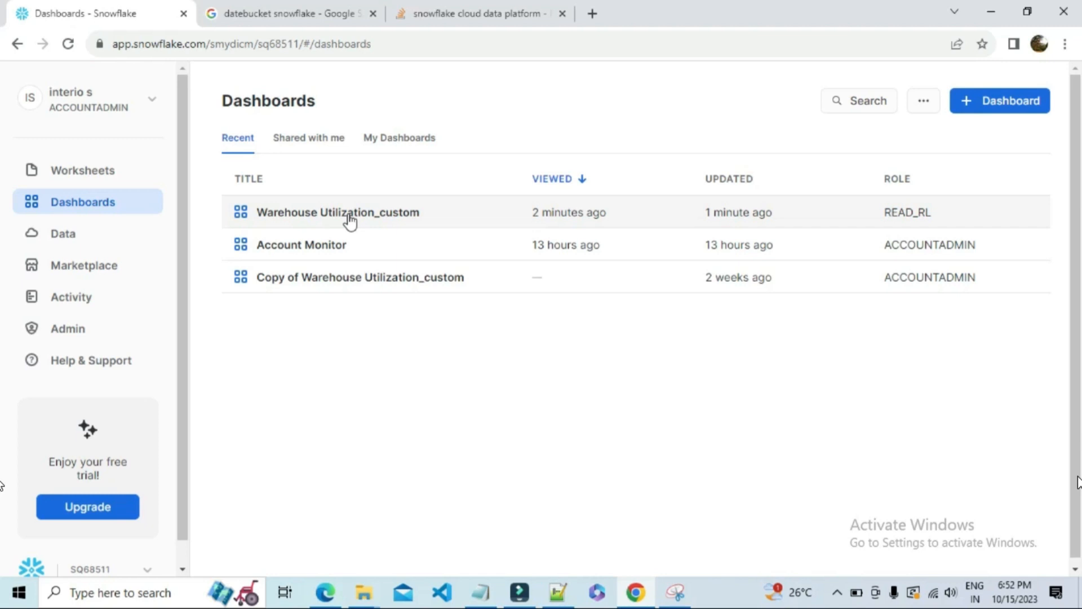
pyautogui.click(349, 213)
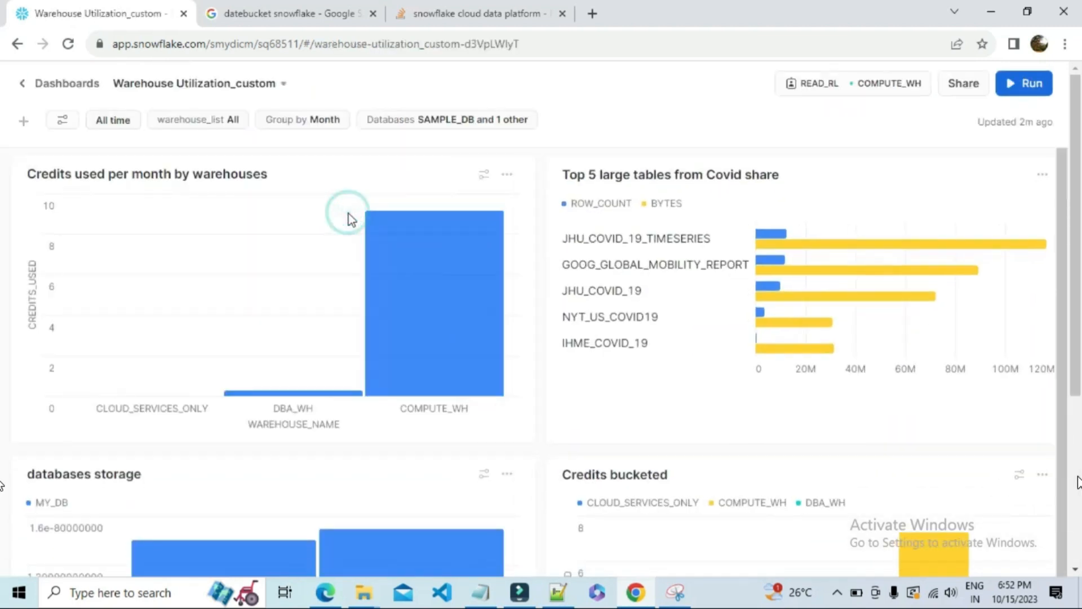
pyautogui.click(963, 84)
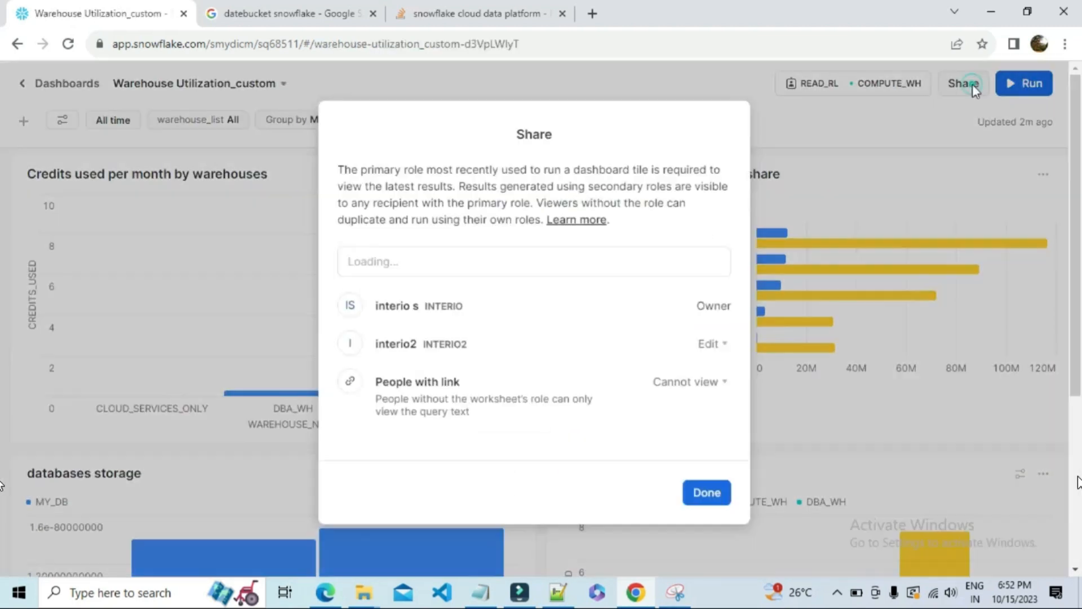
pyautogui.click(710, 345)
pyautogui.click(709, 344)
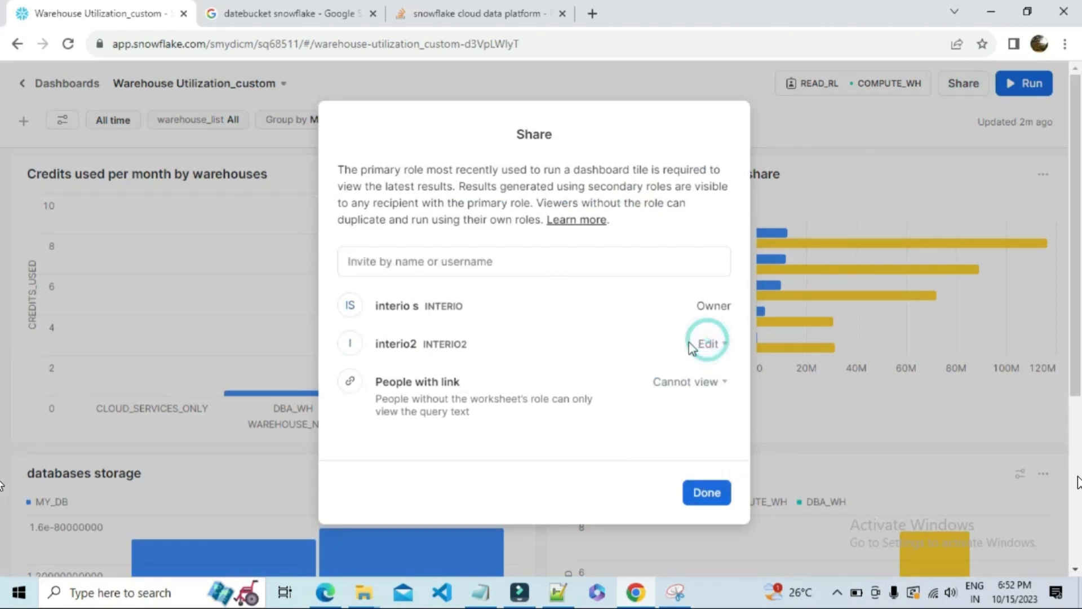
pyautogui.click(708, 345)
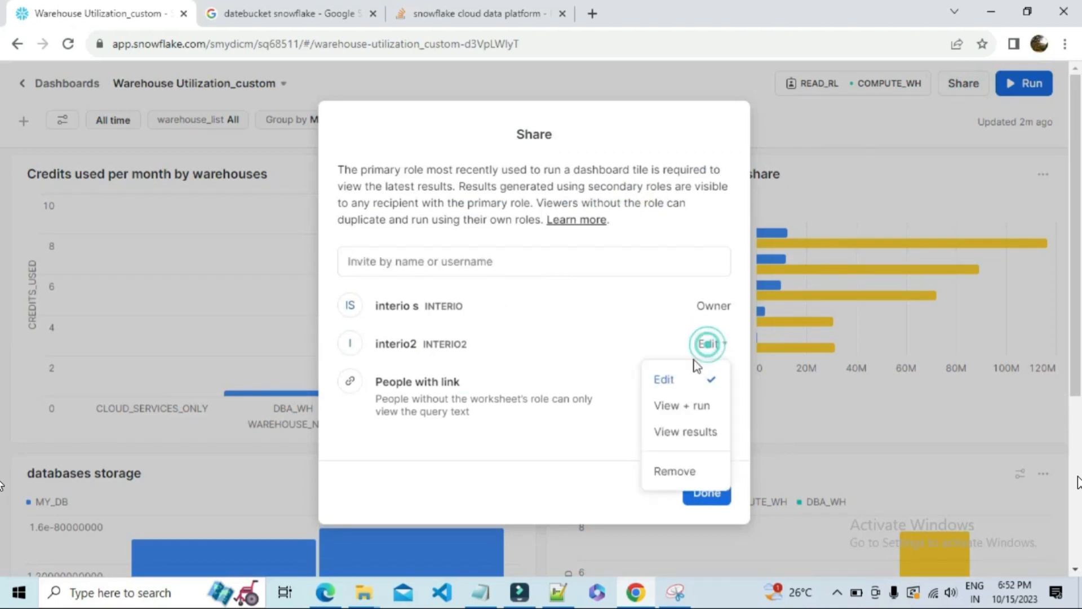
pyautogui.click(673, 468)
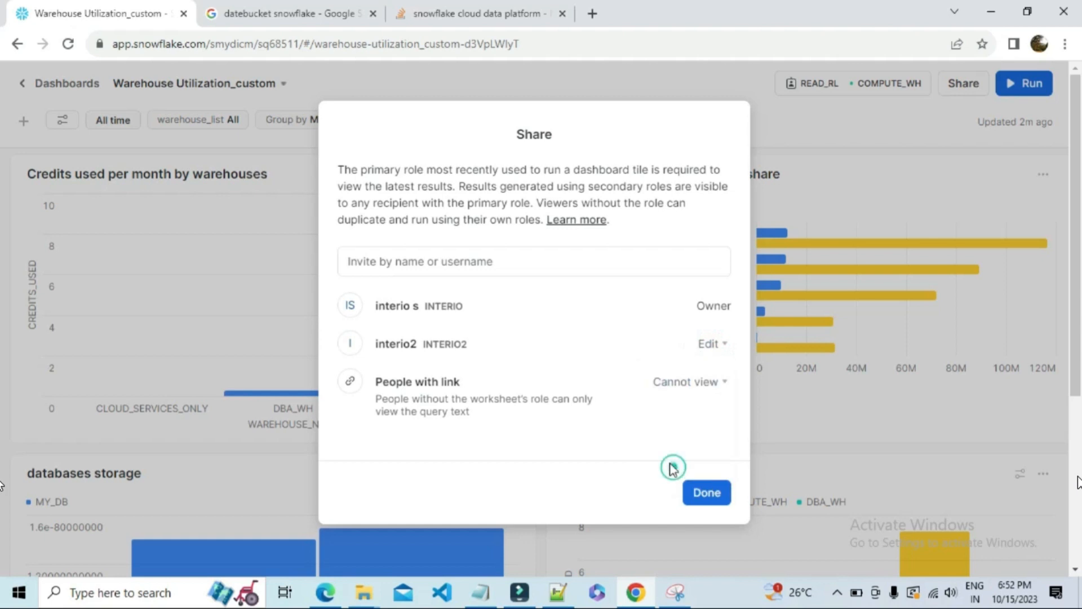
# - Share the dashboard with user INTERIO3 and set that user's permission to View results
pyautogui.click(448, 261)
pyautogui.write('inter')
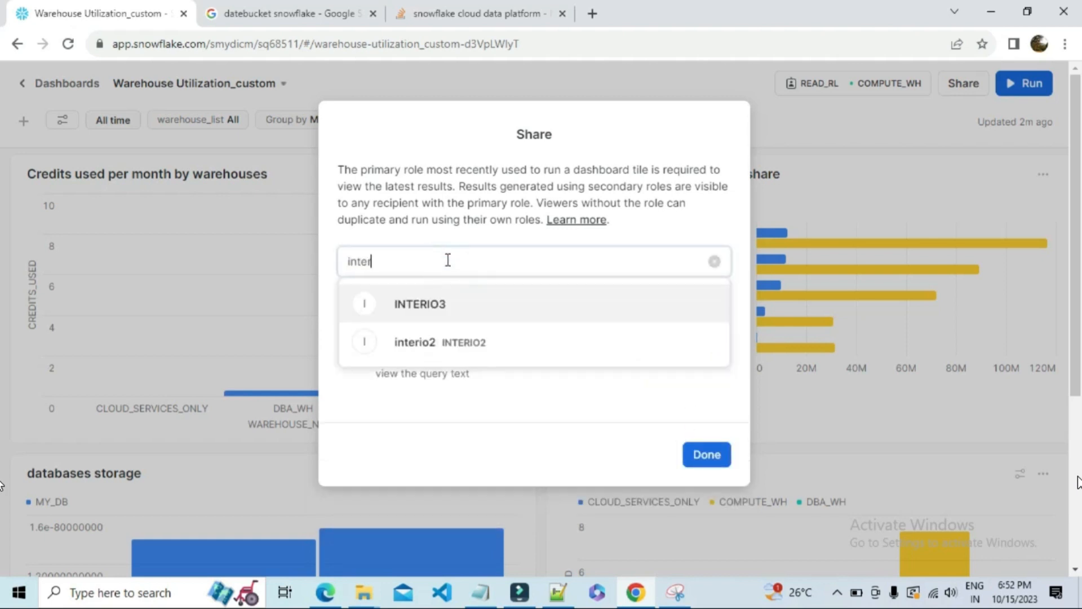
pyautogui.click(423, 304)
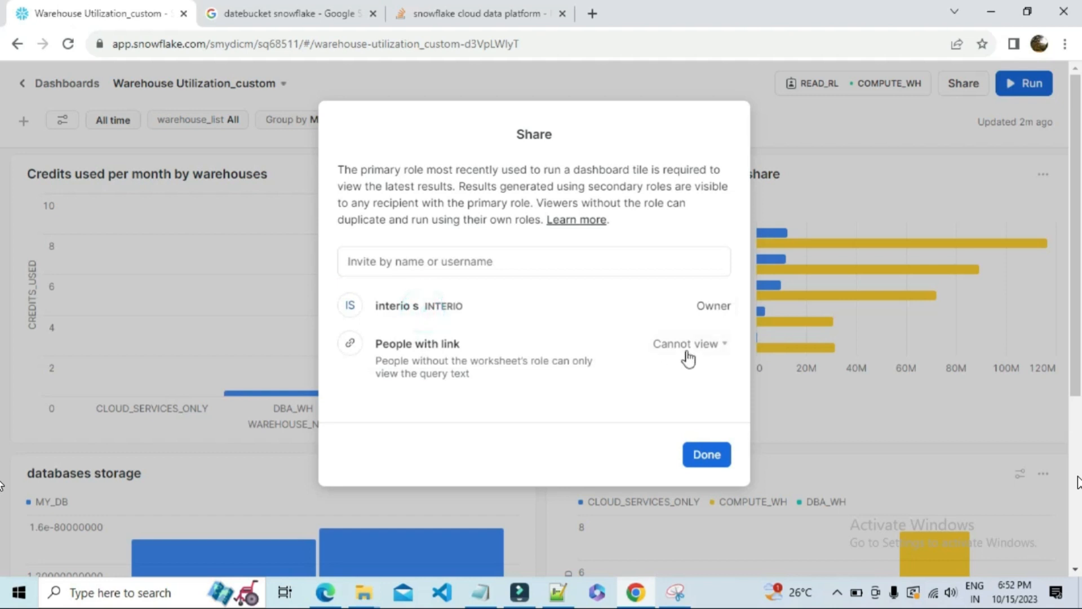
pyautogui.click(714, 350)
pyautogui.click(652, 382)
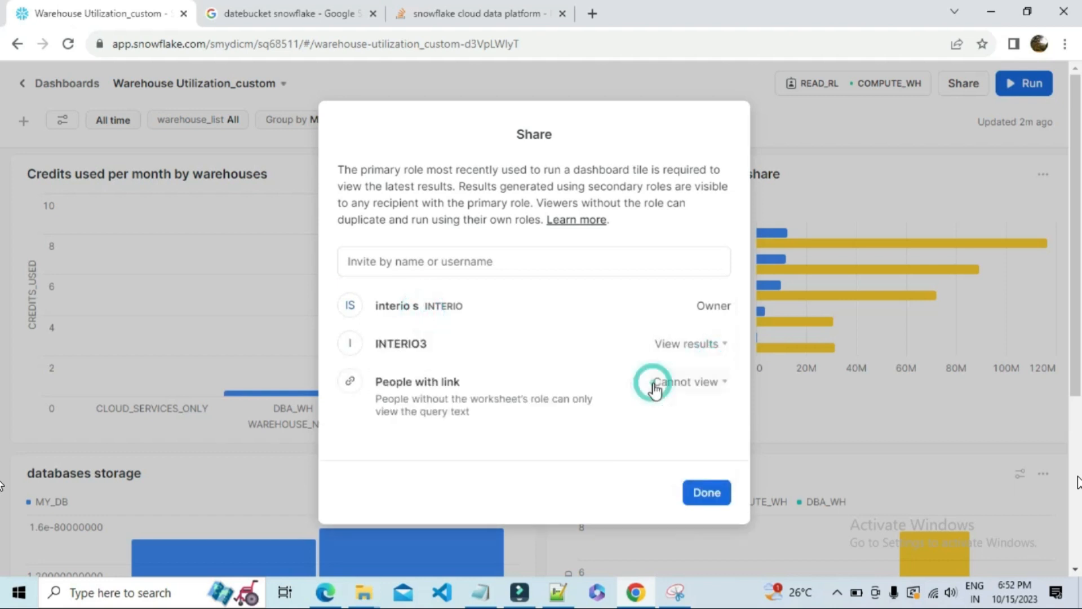
pyautogui.click(710, 351)
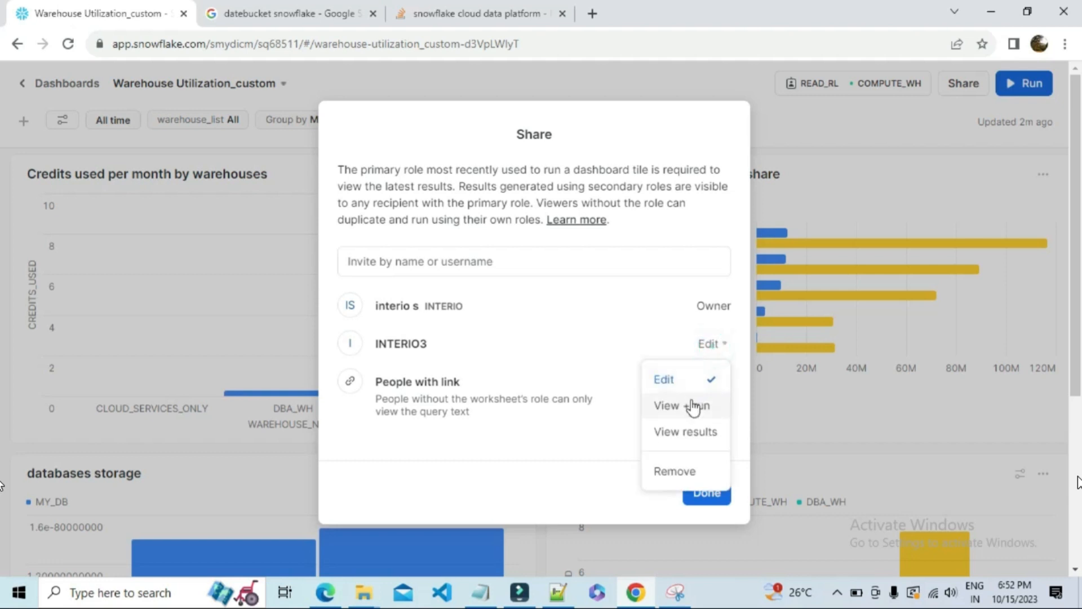
pyautogui.click(704, 433)
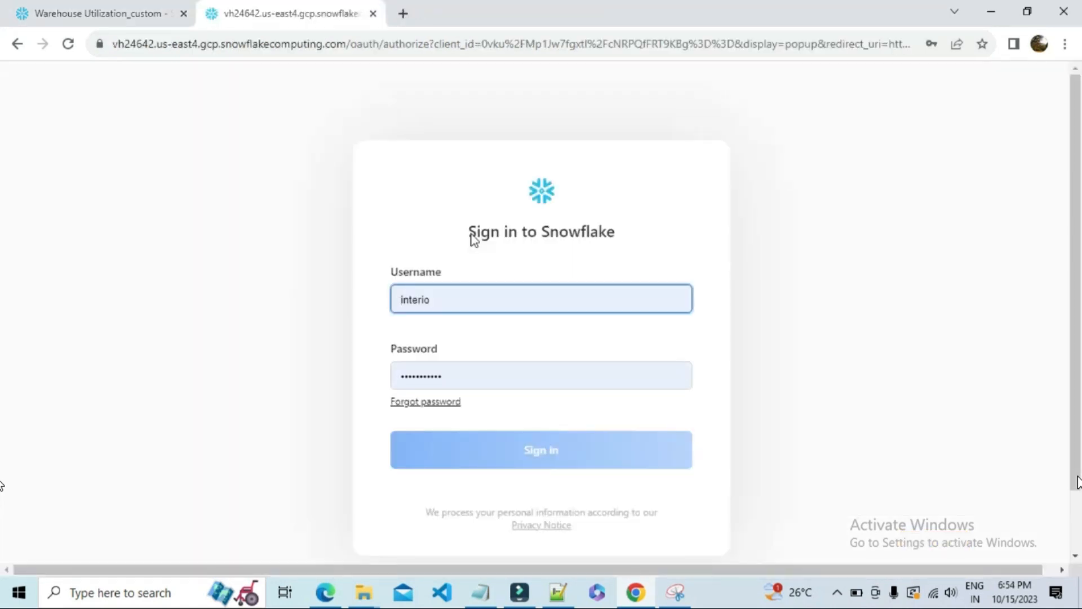
# - Sign in to Snowflake in the second browser tab as user interio3 with the prefilled password
pyautogui.click(437, 303)
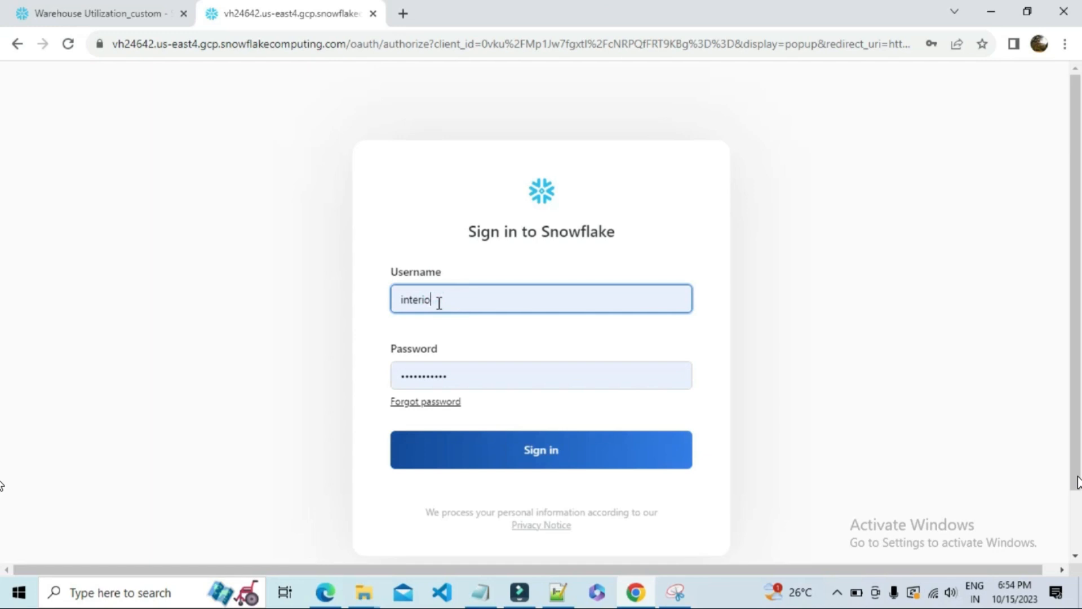
pyautogui.write('3')
pyautogui.click(508, 450)
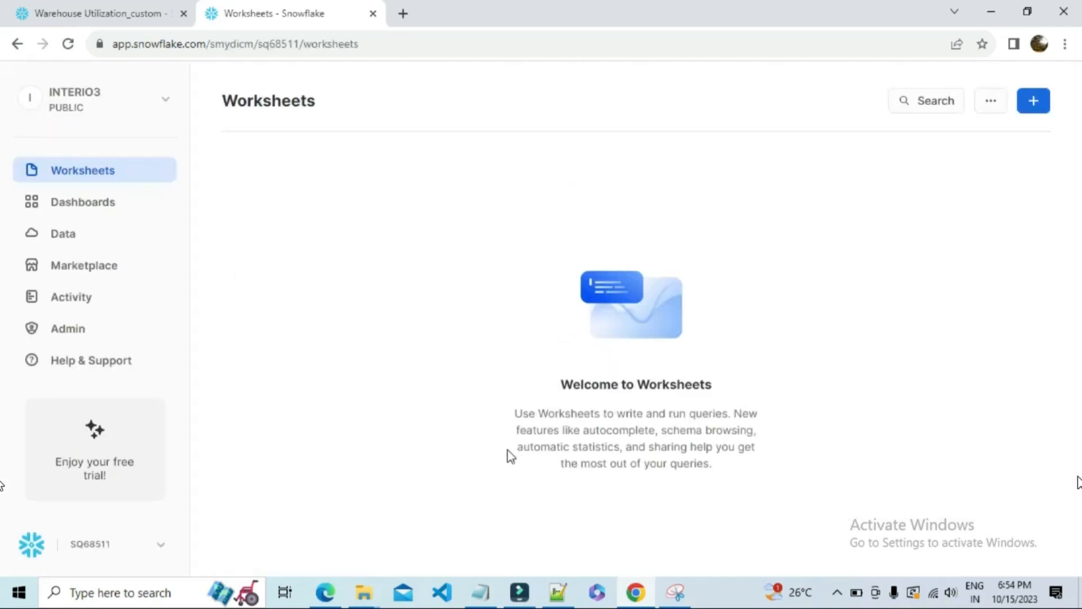
# - Switch the signed-in user's role to READ_RL and open the dashboards list
pyautogui.click(128, 101)
pyautogui.moveTo(114, 203)
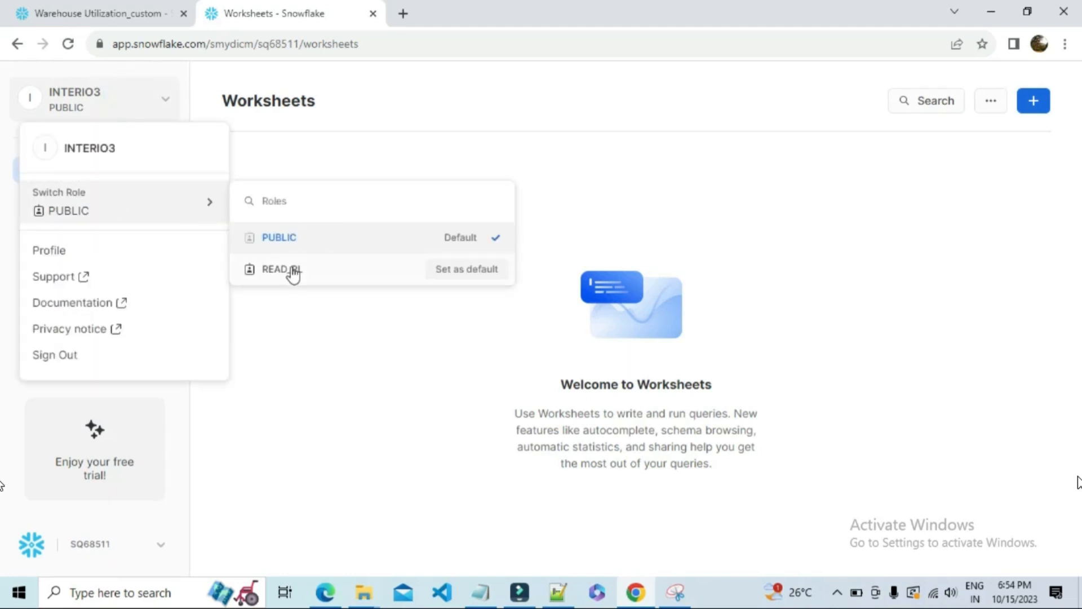
pyautogui.click(293, 273)
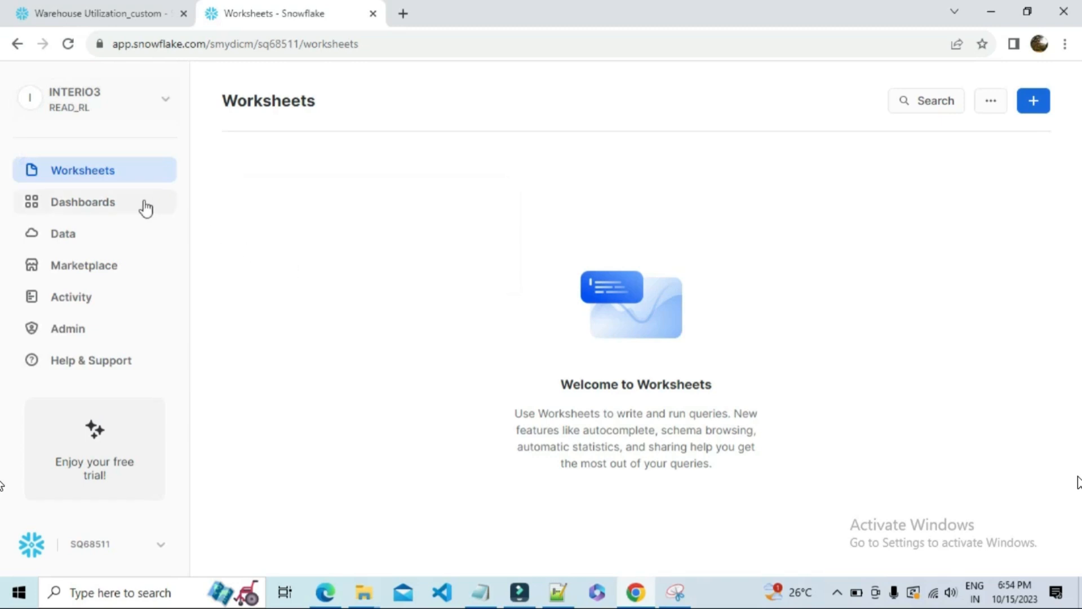
pyautogui.click(91, 204)
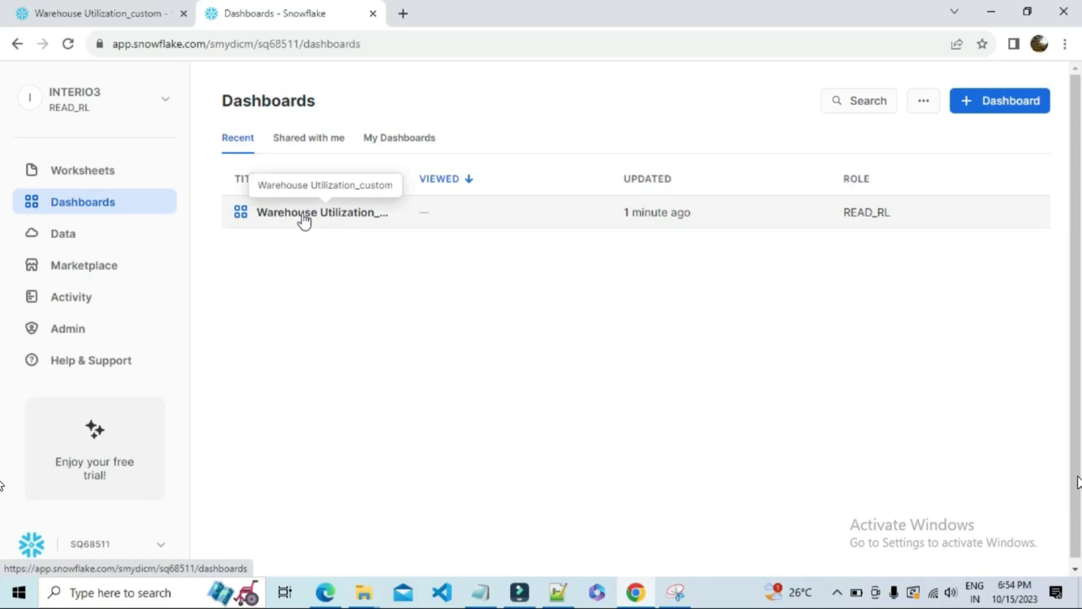
# - Check the dashboards list in the admin session, return to the INTERIO3 session and open the shared Warehouse Utilization_custom dashboard
pyautogui.click(124, 12)
pyautogui.click(32, 85)
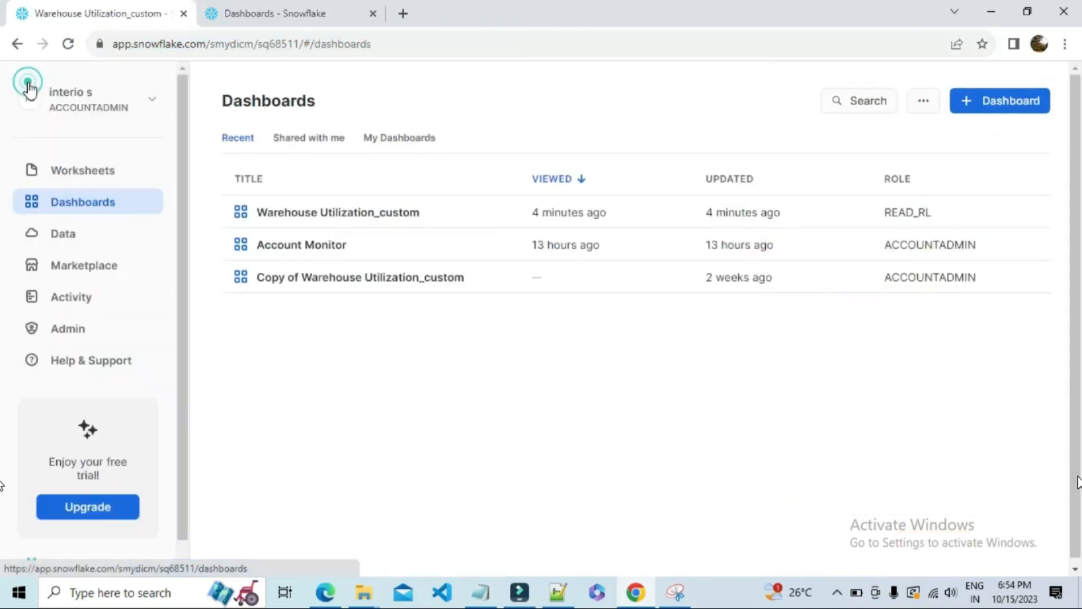
pyautogui.click(324, 8)
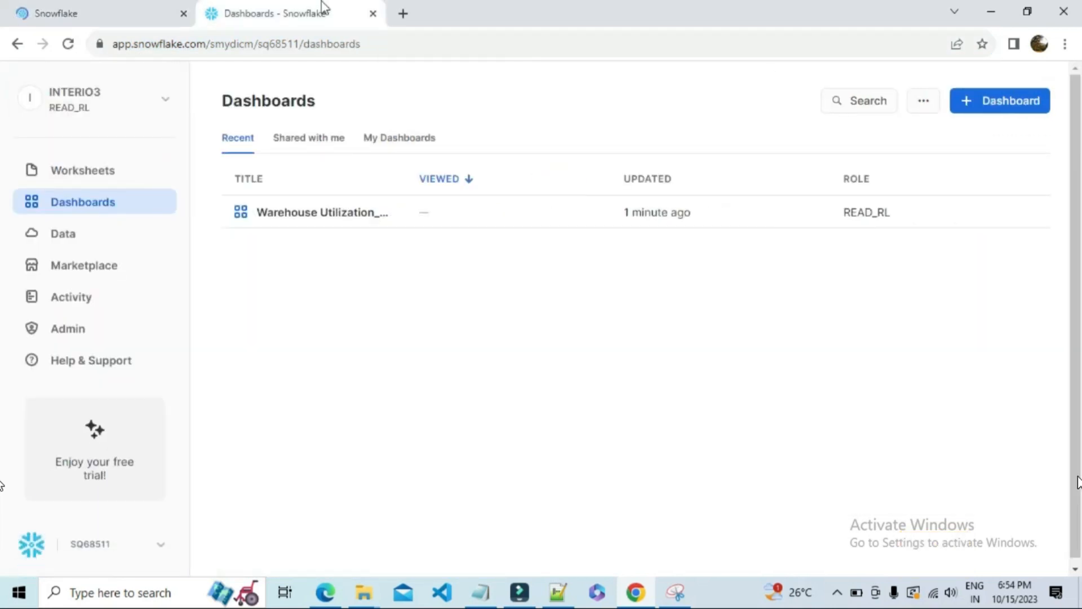
pyautogui.click(299, 214)
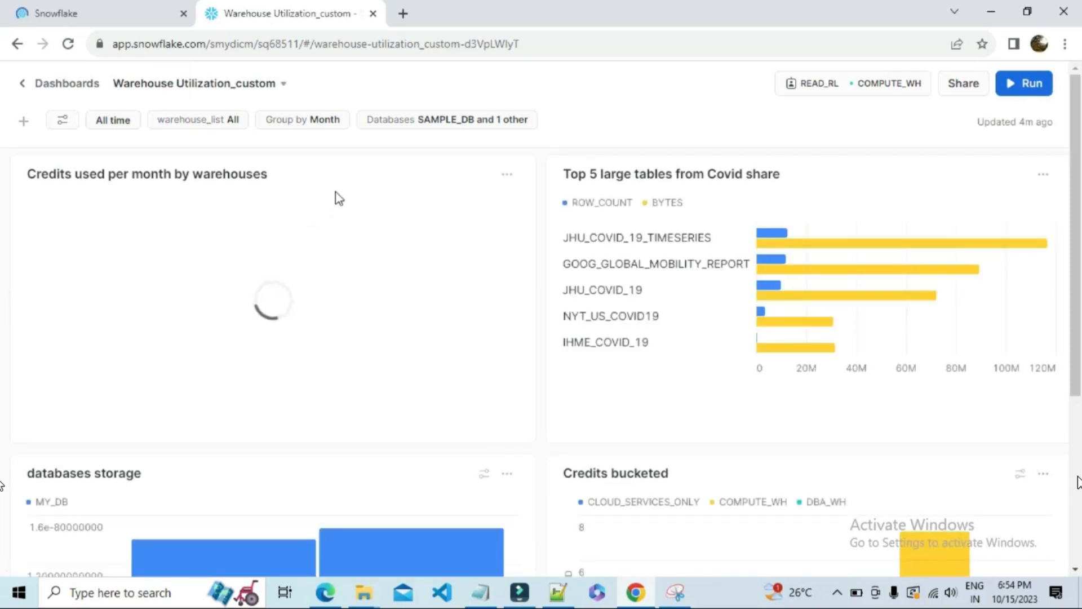
# - Check the roles and warehouses available for the shared dashboard and run its queries with READ_RL and COMPUTE_WH
pyautogui.click(819, 84)
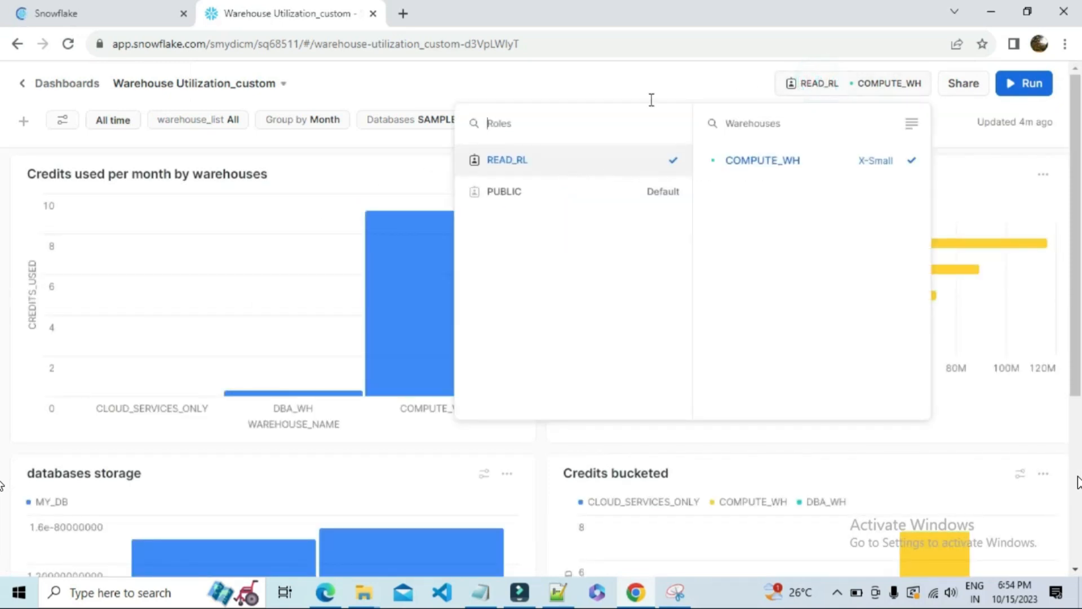
pyautogui.click(629, 85)
pyautogui.click(1029, 85)
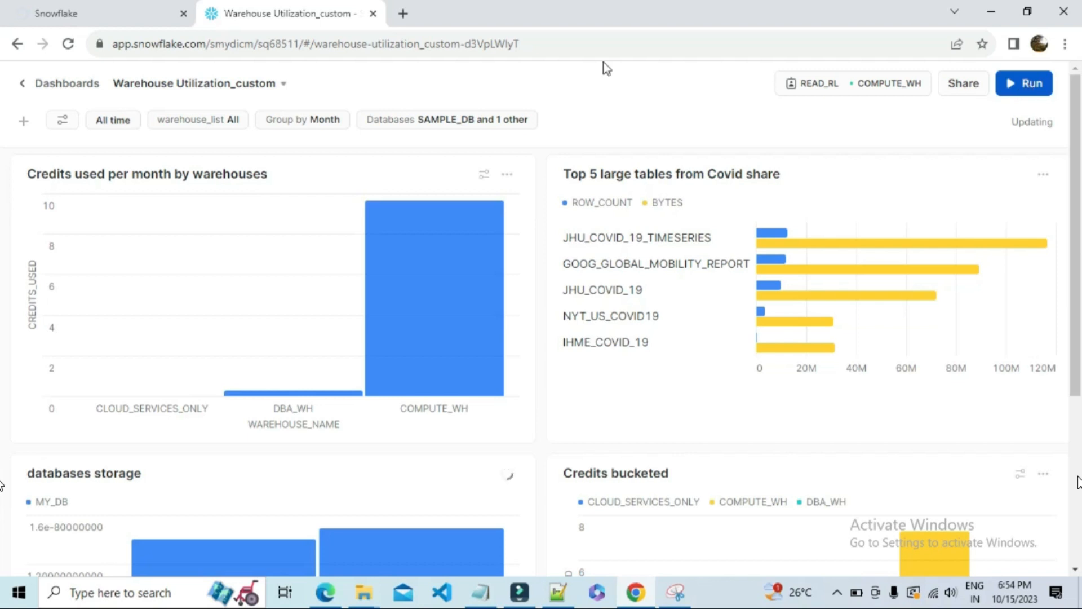
# - Inspect the available options of the warehouse_list and Group by filters without changing the selections
pyautogui.click(212, 123)
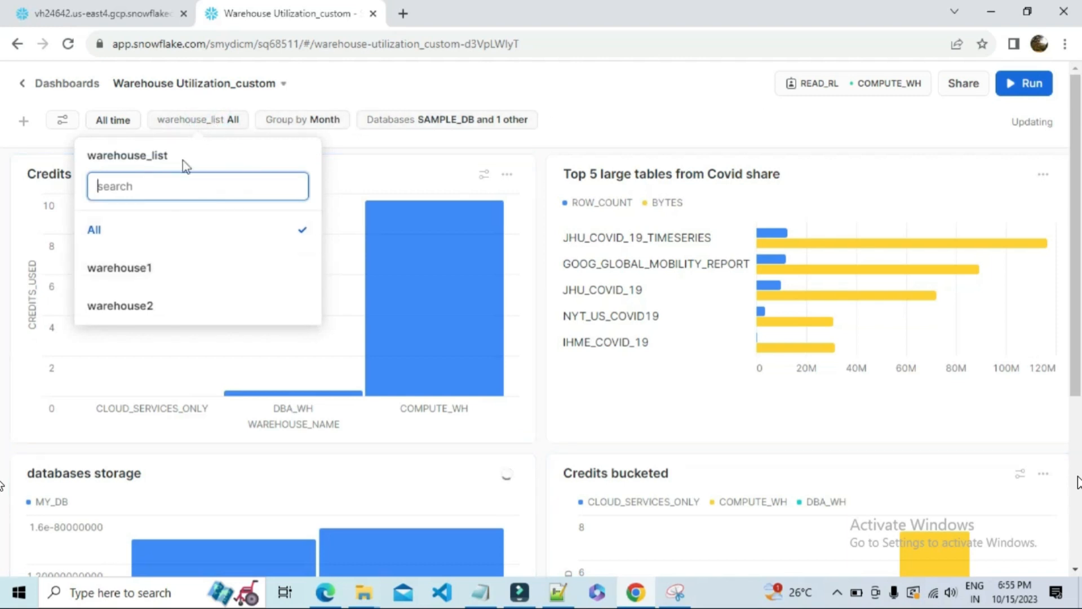
pyautogui.click(298, 121)
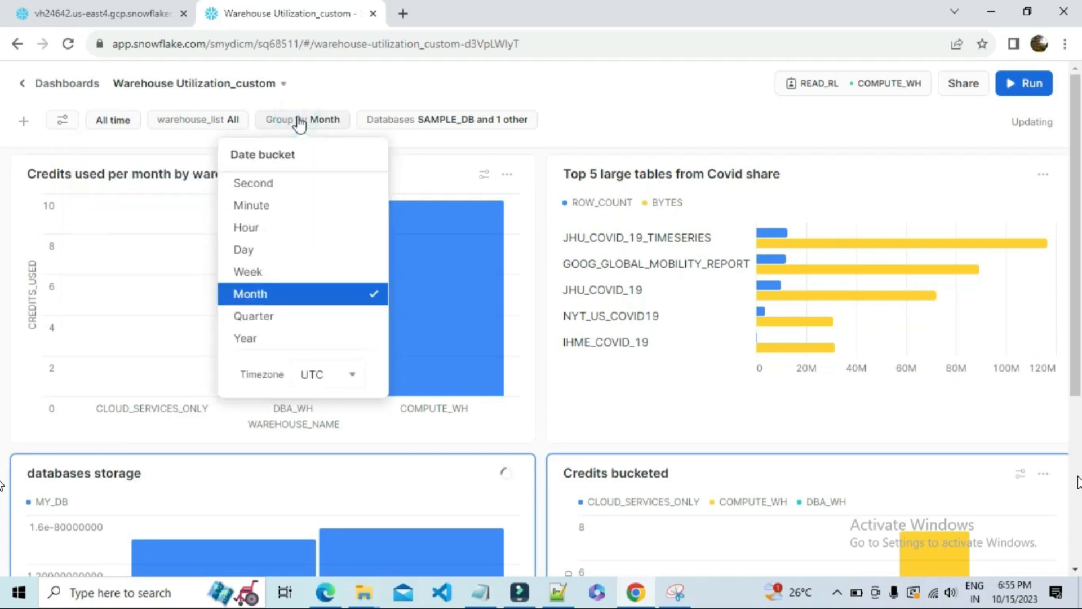
pyautogui.click(297, 120)
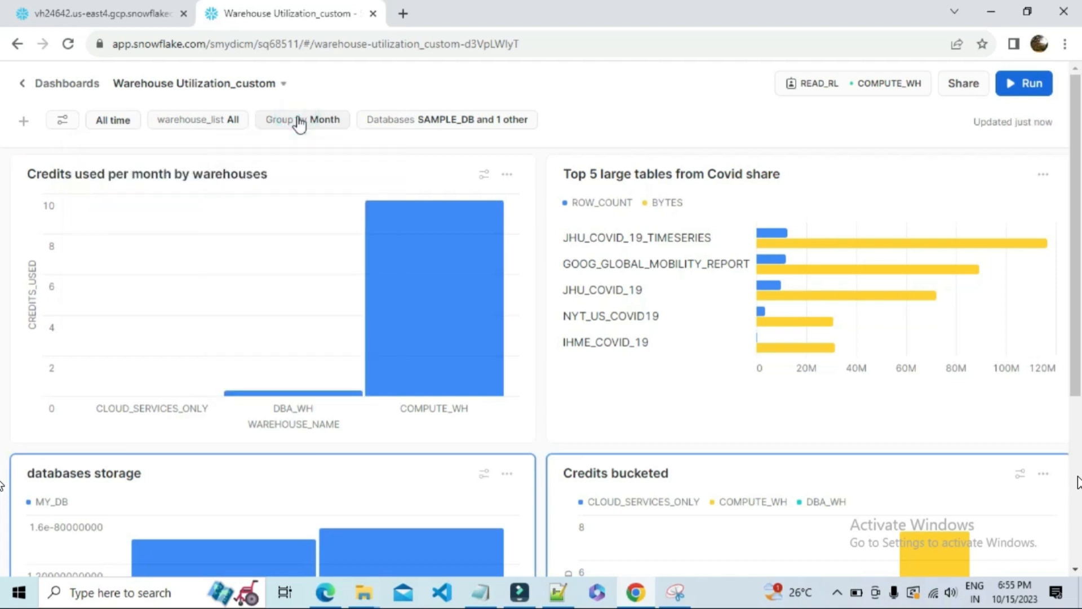
# - Review the keywords, owners and value sources of all filters in the dashboard's filter list, including the warehouse filter, and close it
pyautogui.click(61, 121)
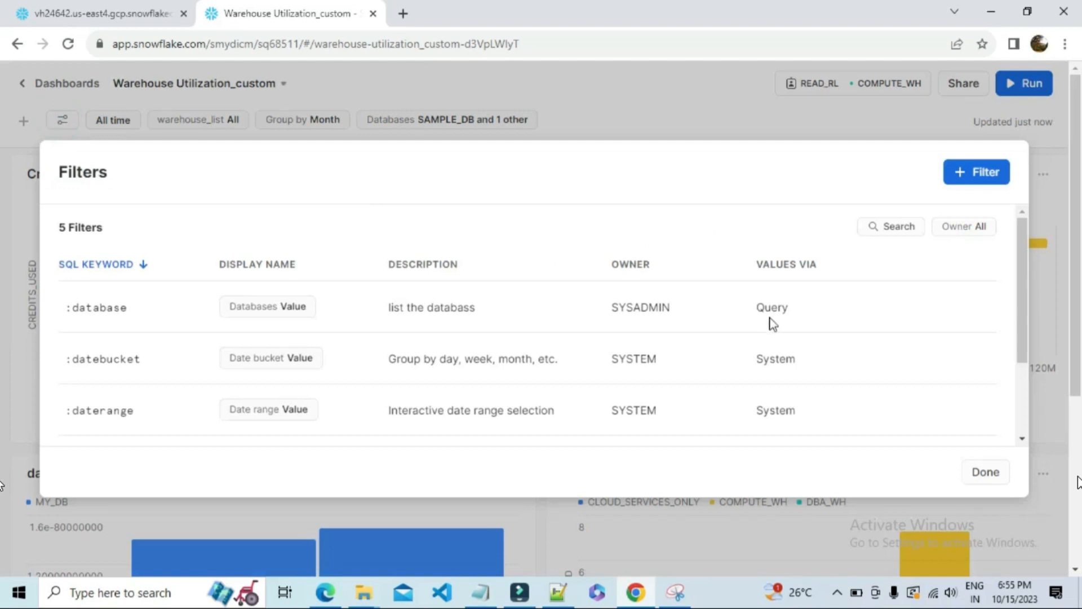
pyautogui.scroll(-2, 784, 329)
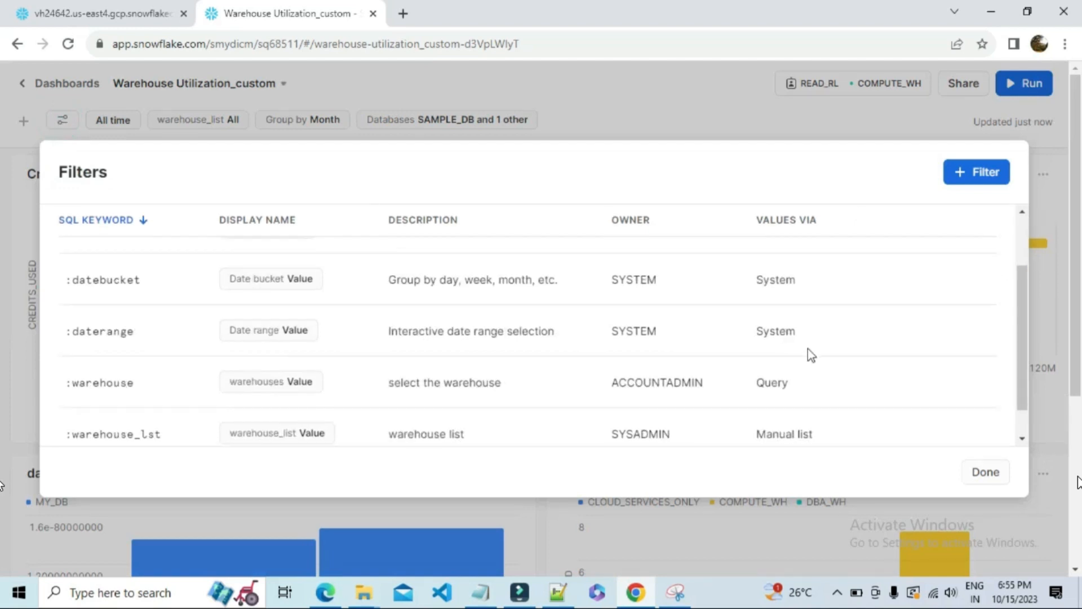
pyautogui.scroll(-1, 807, 348)
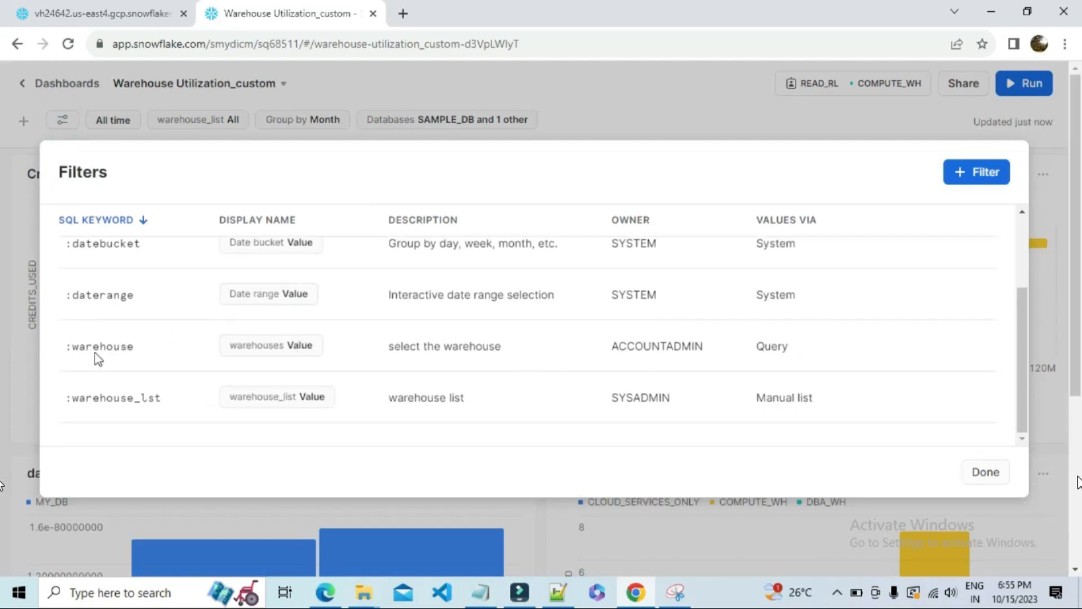
pyautogui.click(656, 347)
pyautogui.click(986, 472)
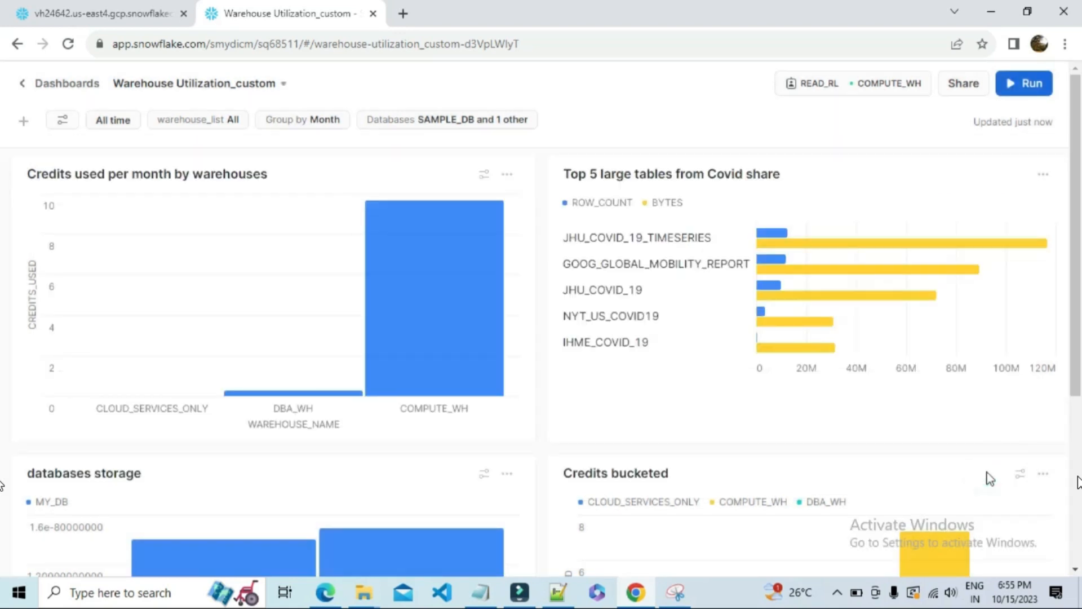